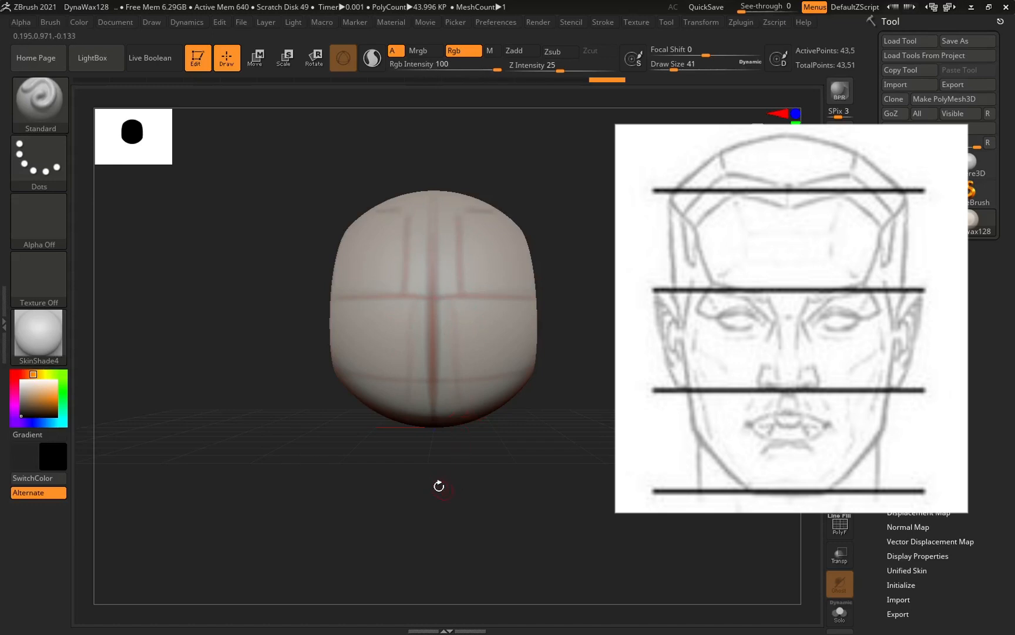
Step: Pull the underside of the head down into a chin using the Move Topological brush at draw size 262
mouse_move(445, 483)
mouse_down()
mouse_move(426, 482)
mouse_move(446, 483)
mouse_up()
click(47, 96)
click(170, 109)
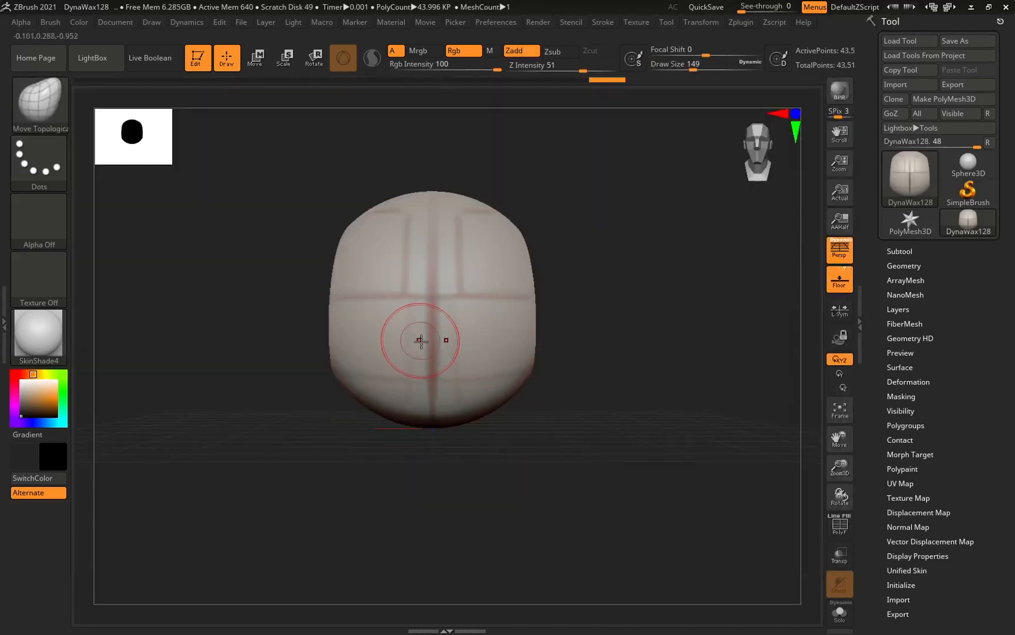
alt+drag(555, 407, 557, 378)
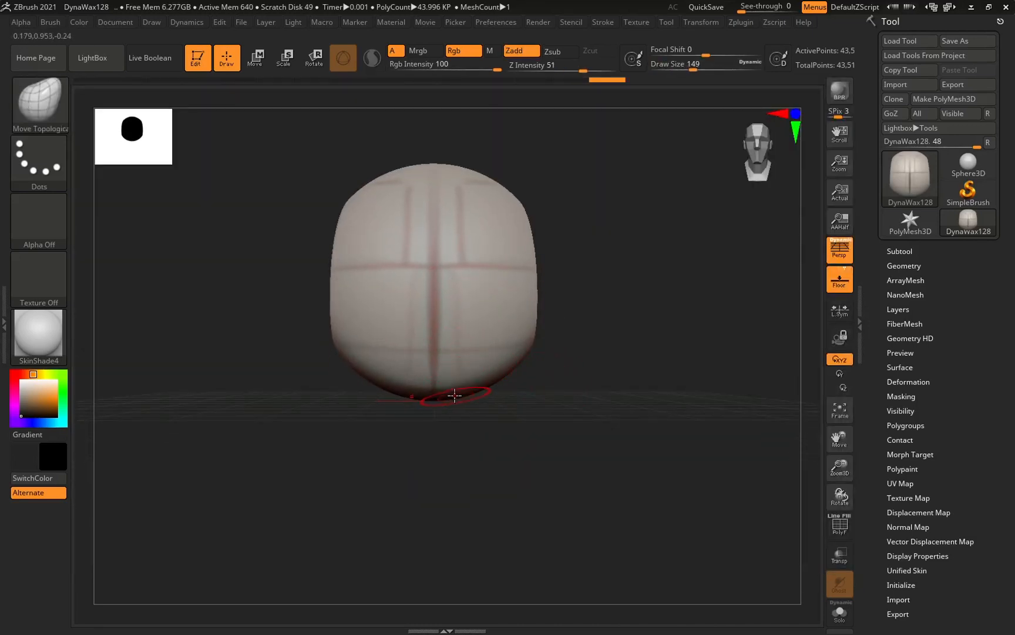
drag(453, 395, 454, 417)
key(space)
drag(457, 372, 471, 372)
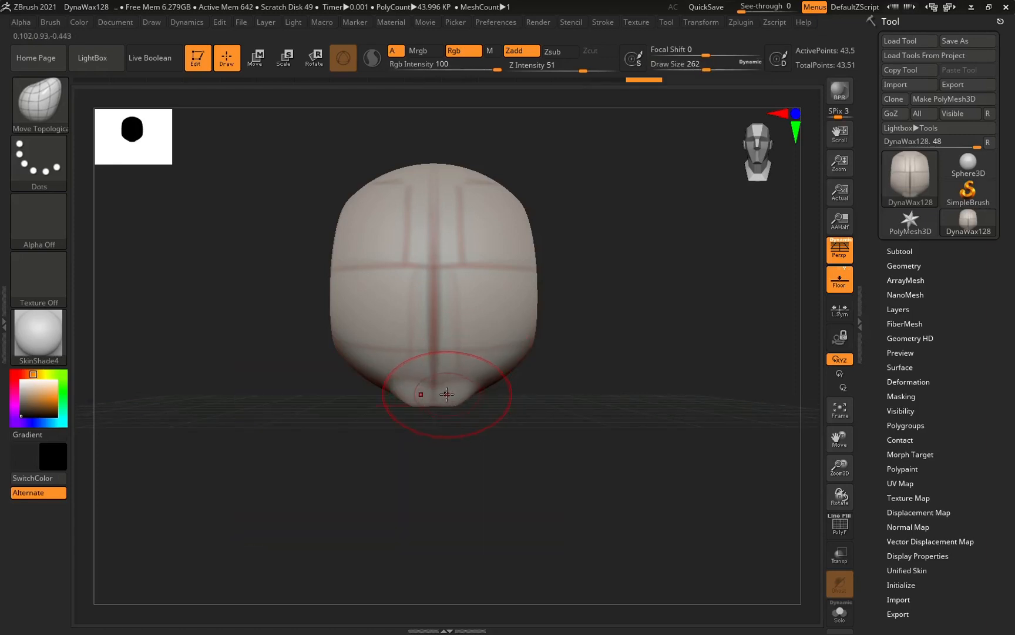
key(ctrl+z)
key(ctrl+shift+z)
drag(451, 405, 455, 460)
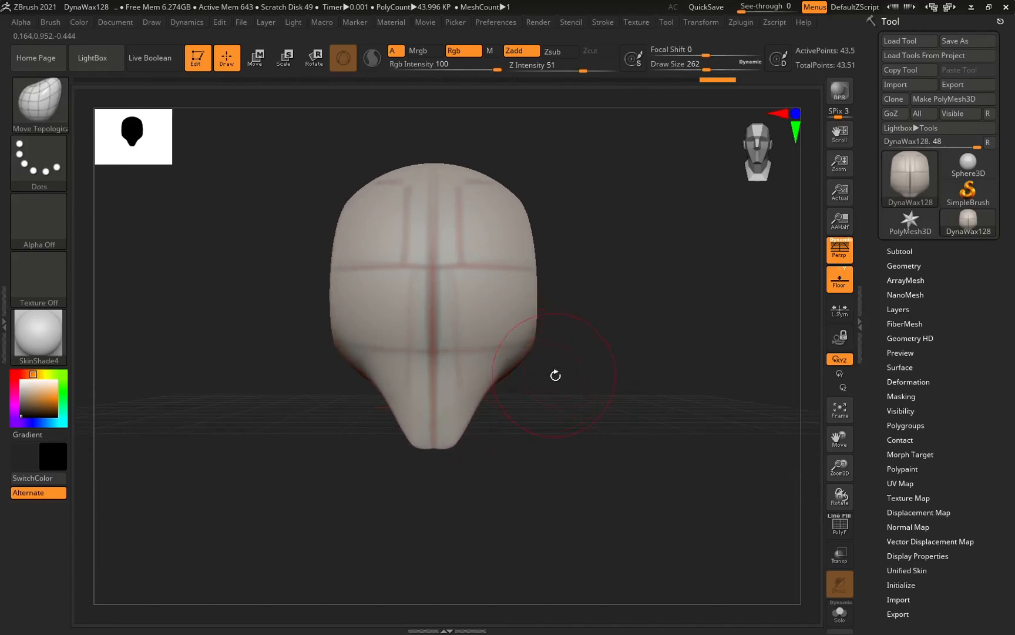
Step: Reshape the chin and jaw in the side profile with the Move Topological brush at draw size 400
mouse_move(560, 368)
mouse_down()
mouse_move(526, 335)
mouse_move(515, 353)
mouse_up()
drag(604, 383, 599, 391)
key(space)
drag(517, 353, 587, 410)
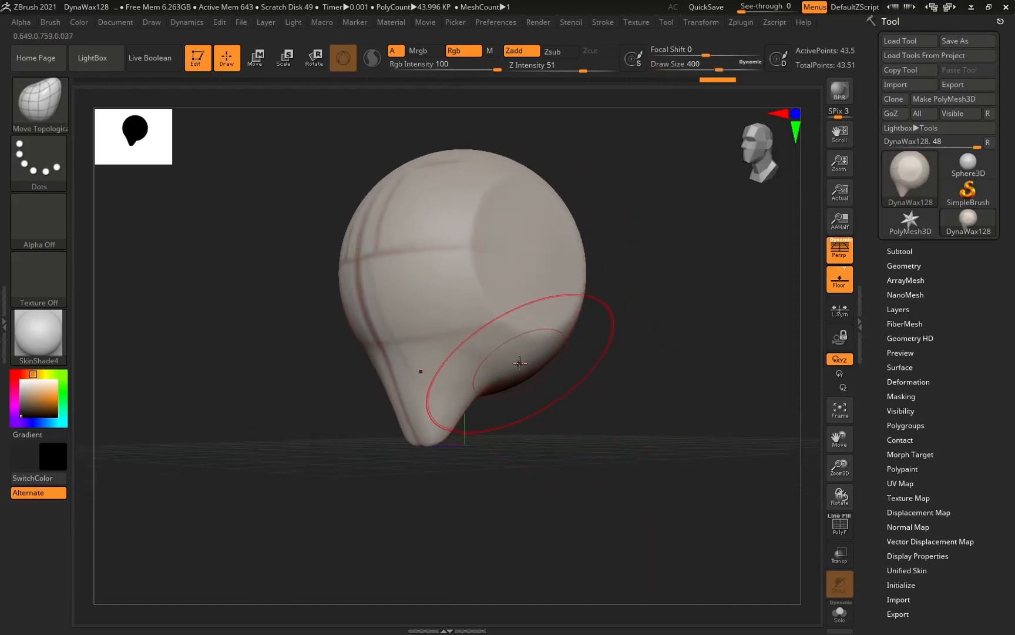
drag(526, 401, 528, 309)
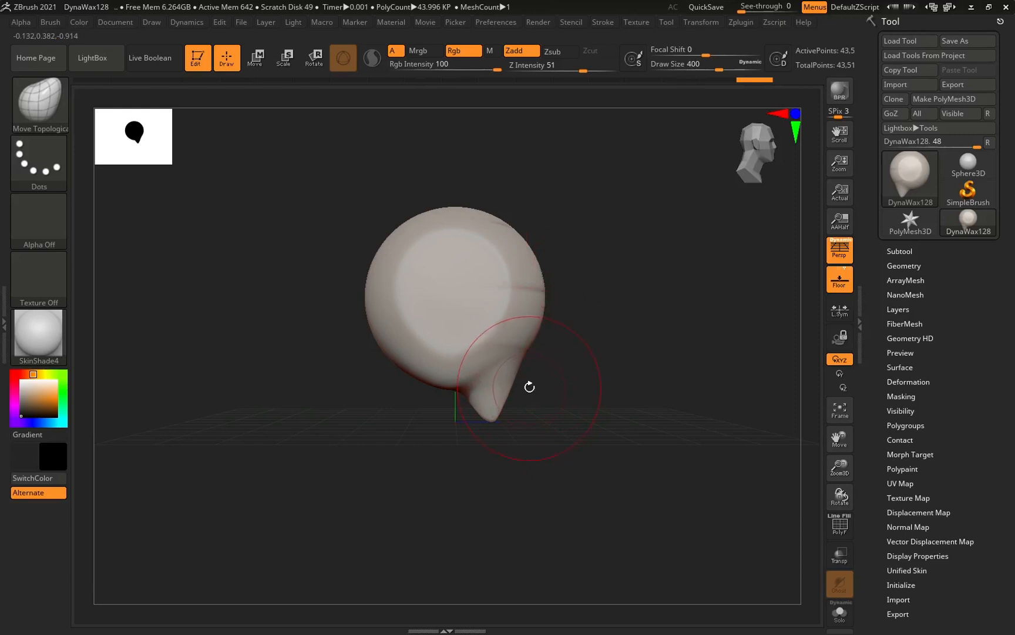
mouse_move(529, 389)
mouse_down()
mouse_move(498, 383)
mouse_move(556, 380)
mouse_up()
key(ctrl)
key(ctrl)
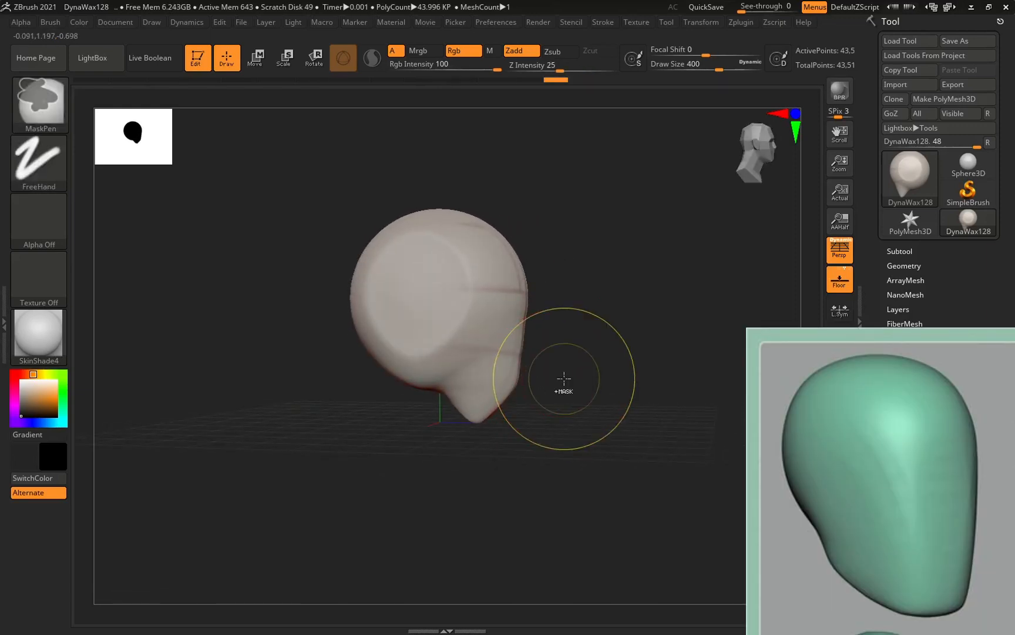
key(shift)
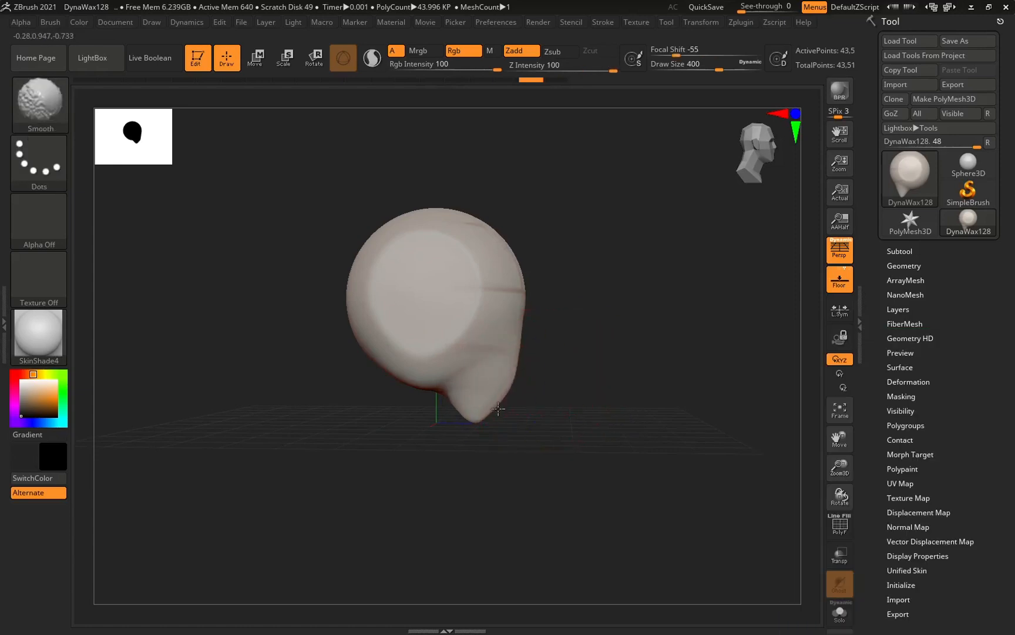
mouse_move(507, 376)
shift+mouse_down()
mouse_move(567, 396)
mouse_move(557, 356)
mouse_move(582, 380)
mouse_move(601, 352)
mouse_move(608, 358)
shift+mouse_up()
Step: Draw the eye outlines and a loop at the nose bridge with the Standard brush at draw size 51
key(space)
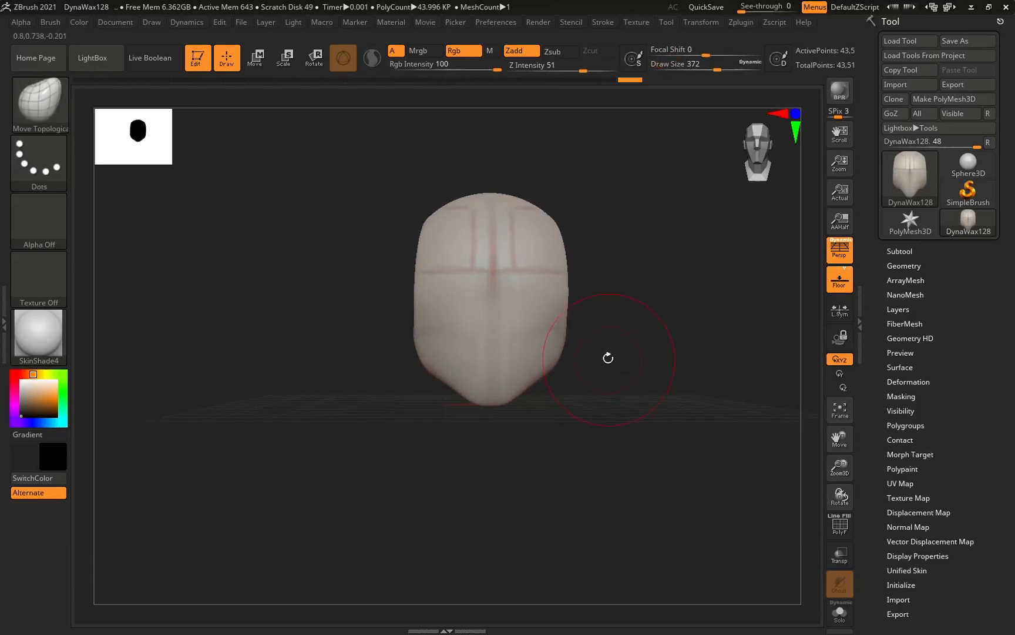
key(space)
drag(534, 303, 484, 301)
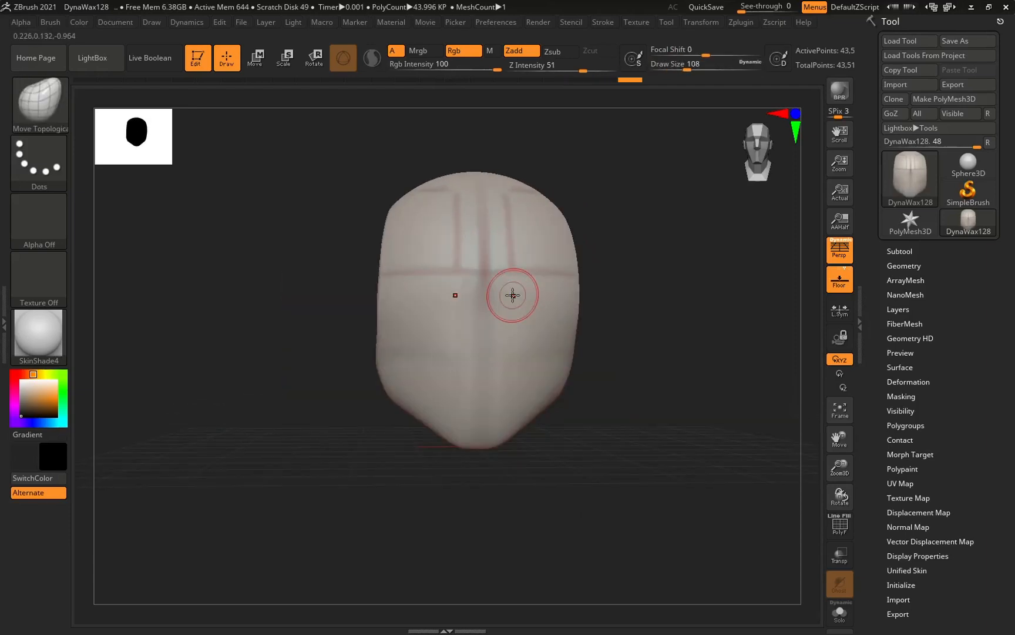
shift+drag(587, 274, 622, 301)
key(space)
drag(500, 279, 489, 279)
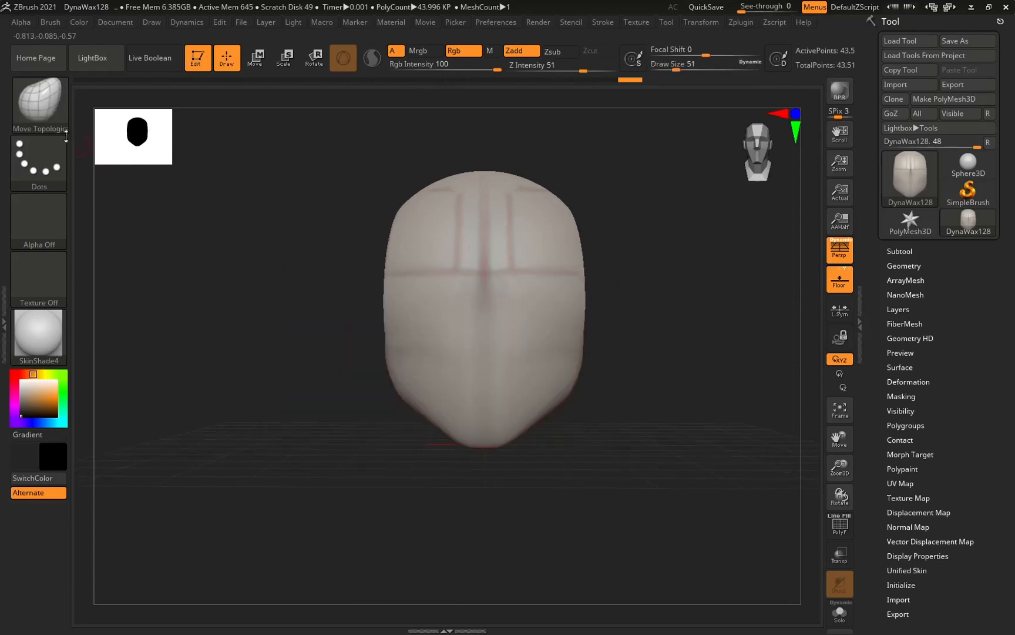
click(39, 102)
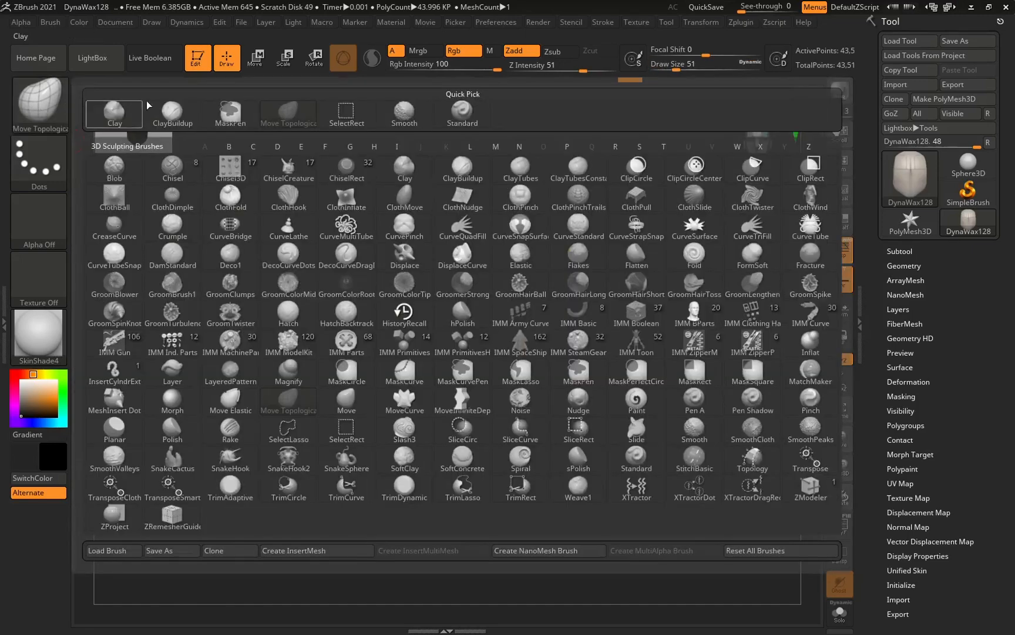
click(461, 114)
mouse_move(515, 295)
mouse_down()
mouse_move(535, 299)
mouse_move(533, 309)
mouse_up()
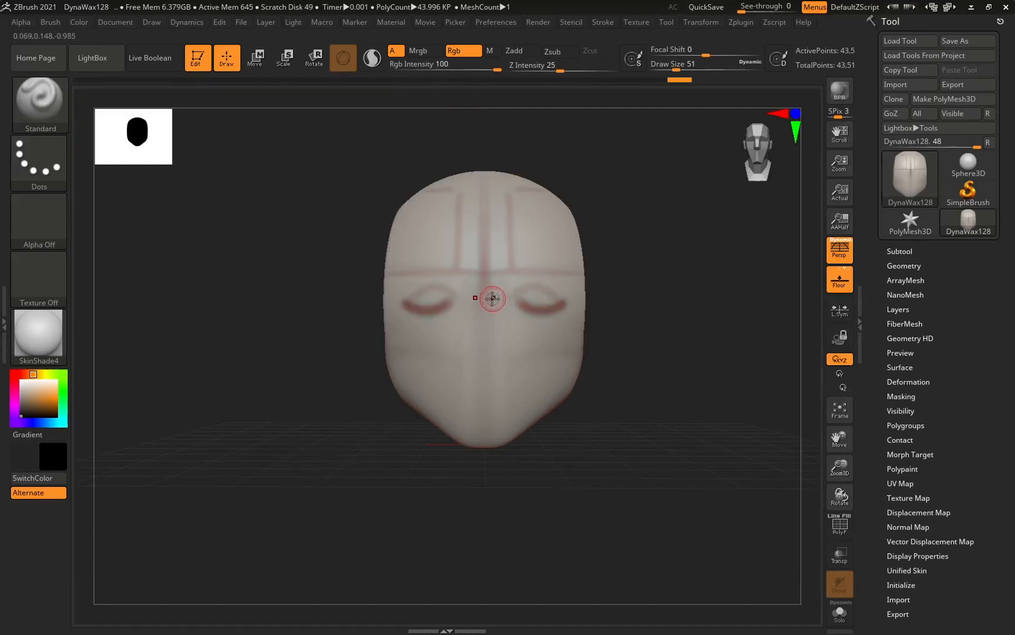
drag(513, 298, 544, 285)
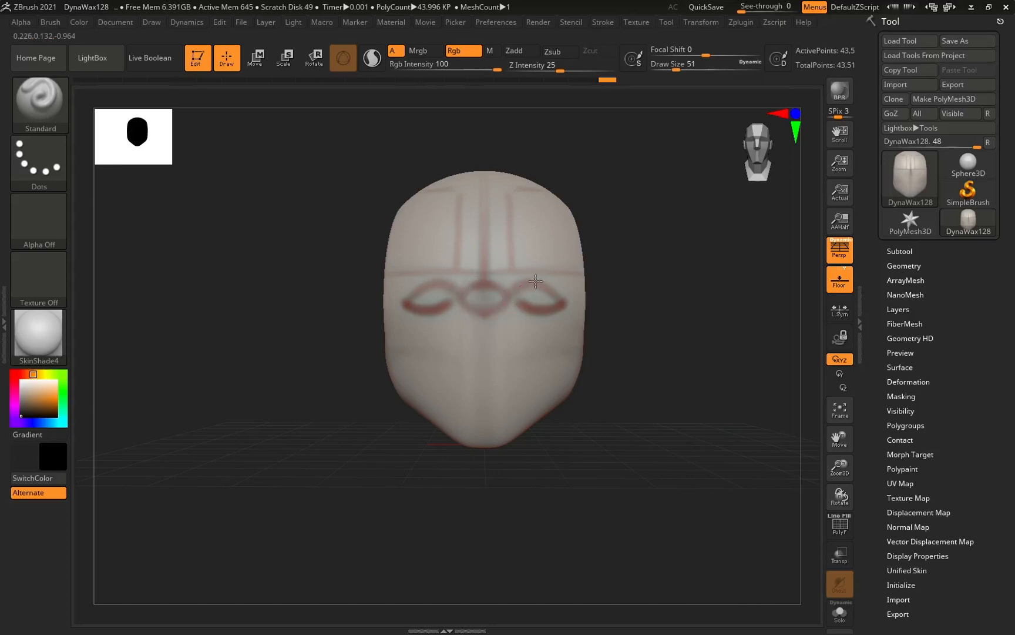
drag(520, 301, 529, 285)
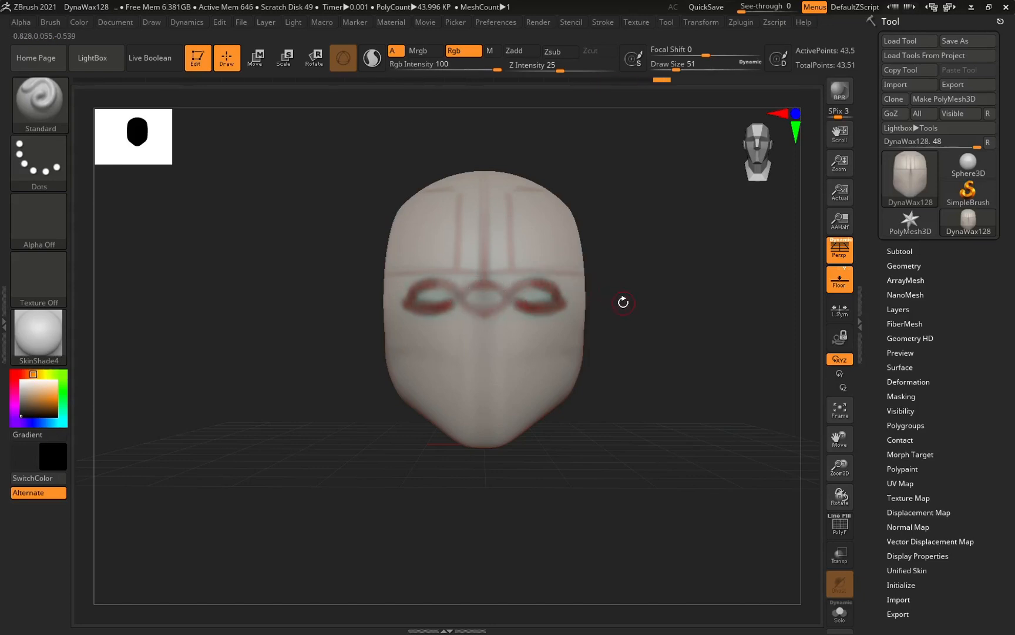
Step: Mark vertical lines at the temples and outer eye corners with the Standard brush at draw size 68
right_click(504, 293)
right_click(479, 253)
drag(481, 253, 542, 253)
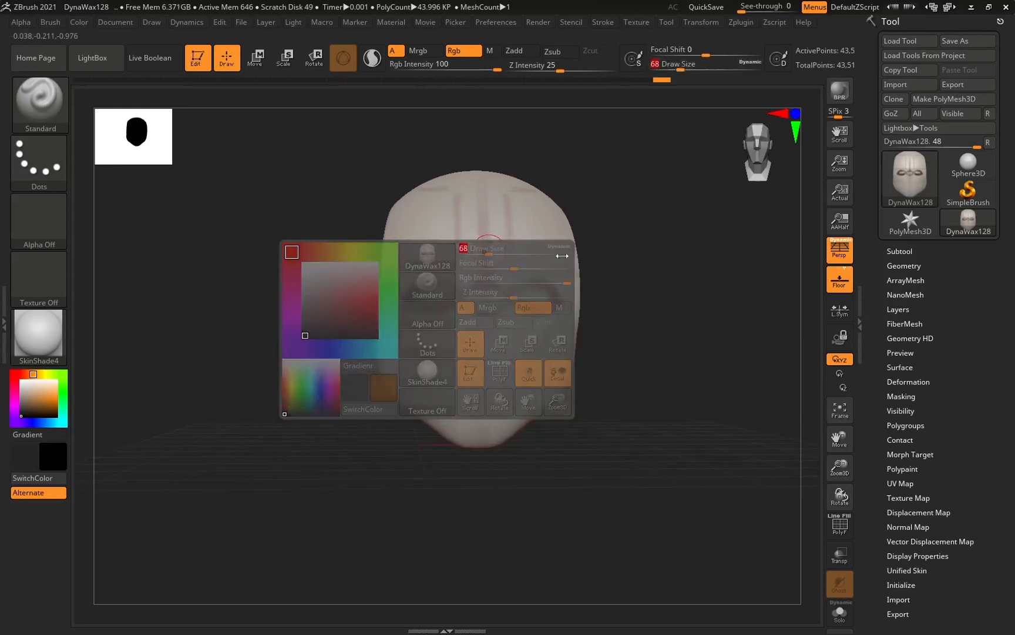
key(shift)
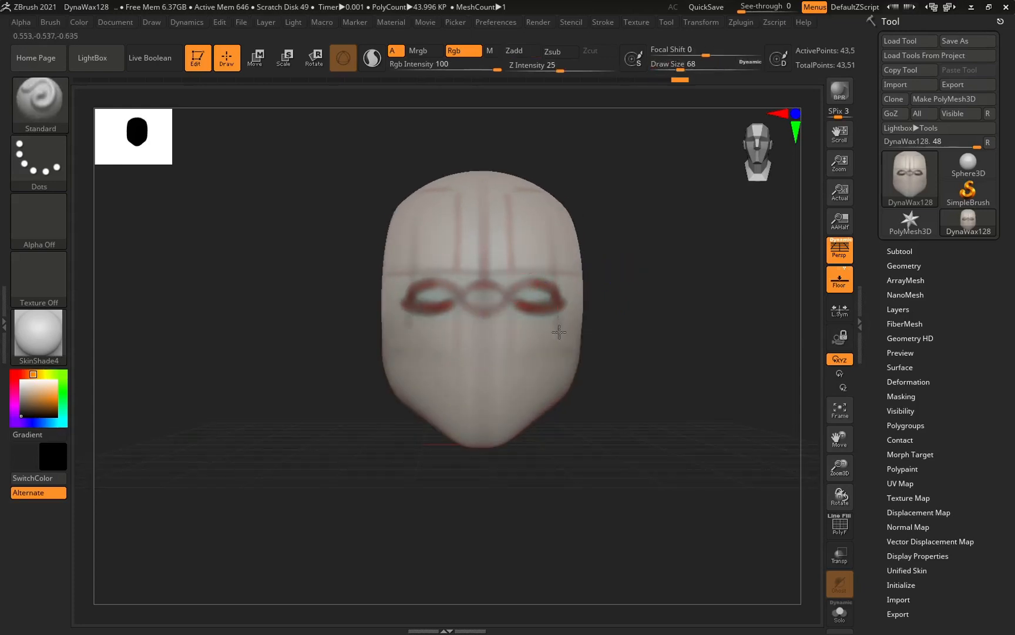
Step: Draw vertical guidelines from the eyes to the jaw and a horizontal mouth line at draw size 41
right_click(526, 329)
drag(551, 292, 543, 293)
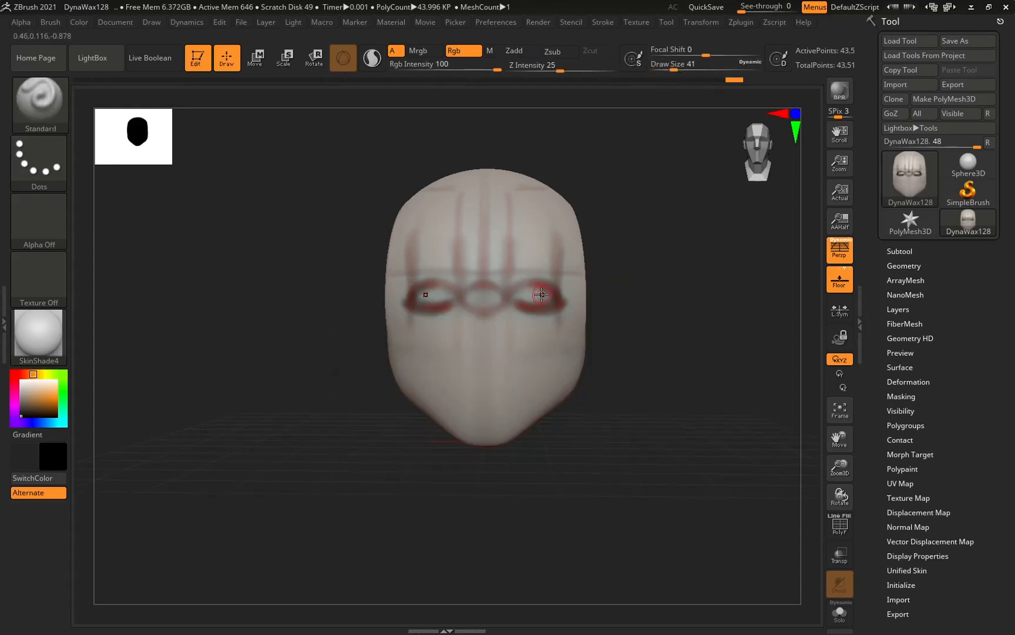
drag(538, 318, 533, 395)
drag(468, 386, 510, 386)
right_drag(505, 374, 518, 373)
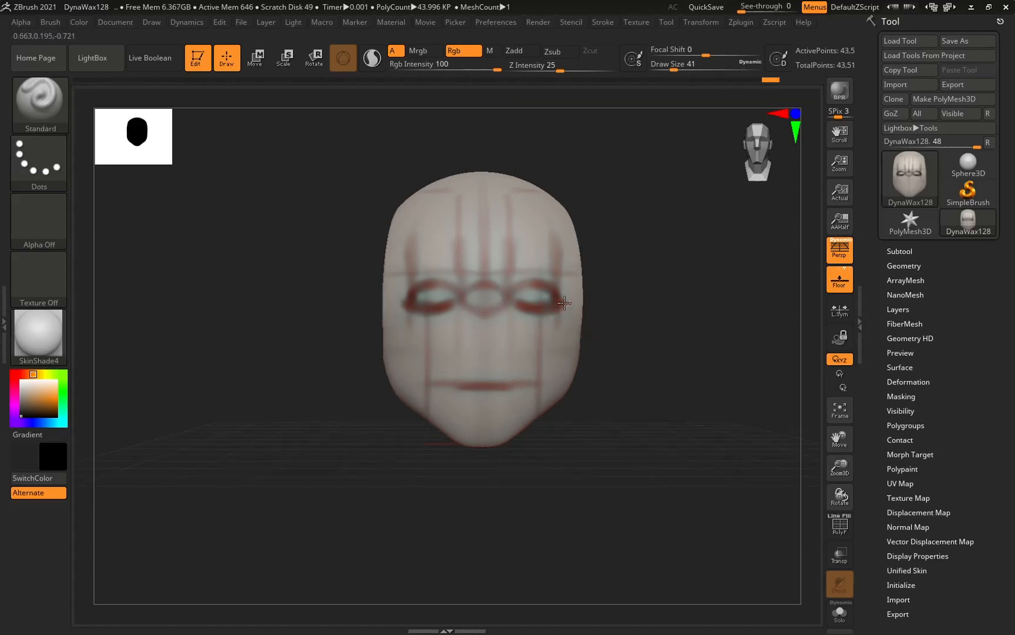
Step: Draw diagonal cheek lines from the outer eye corners to the nose and mark the nose tip
drag(563, 305, 477, 384)
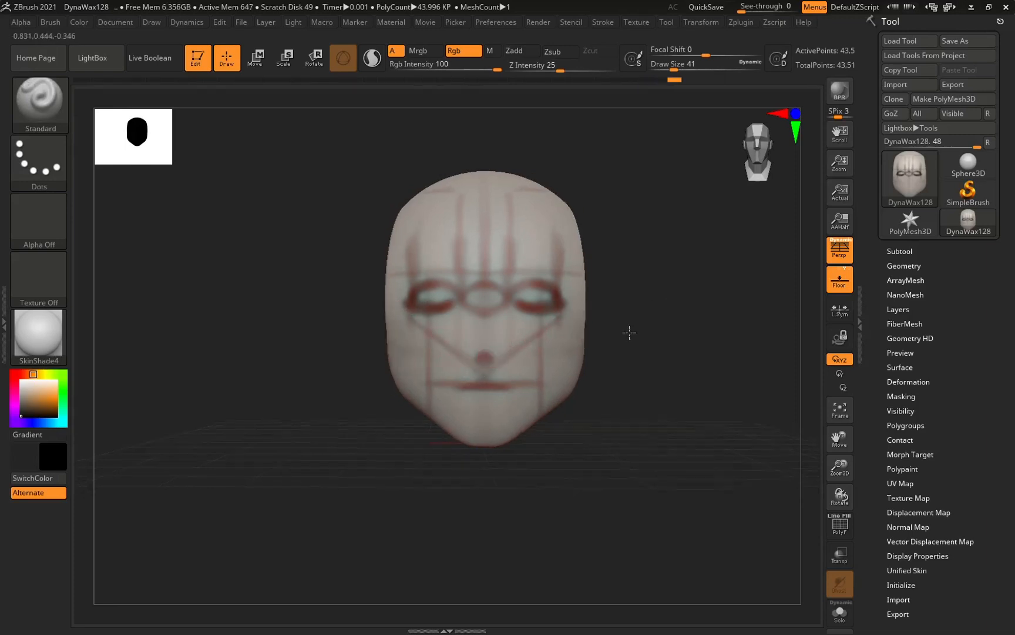
right_drag(634, 334, 601, 345)
shift+right_drag(434, 394, 544, 306)
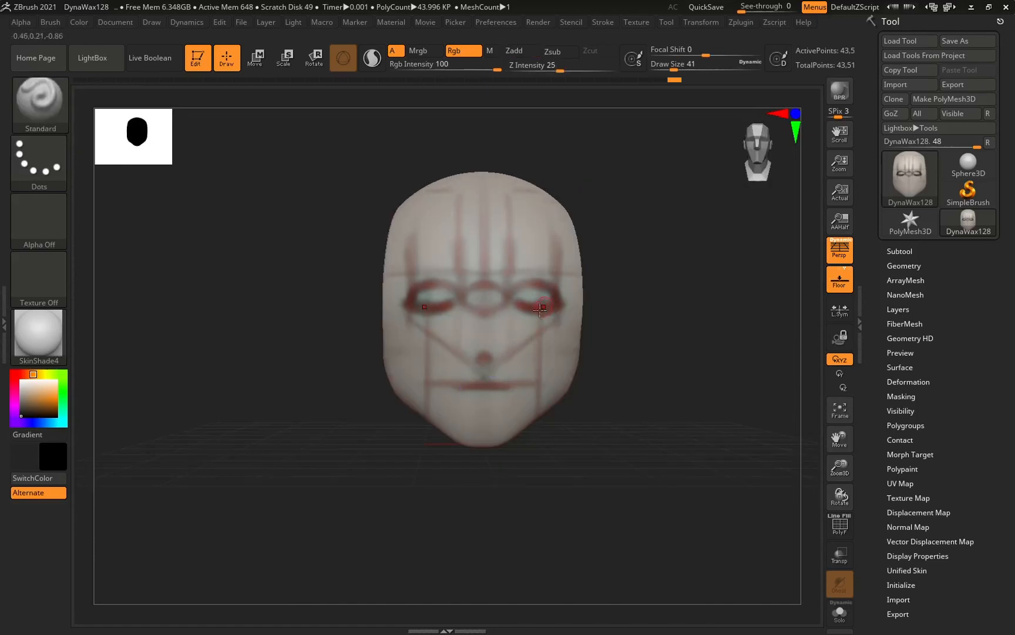
Step: Build up the nose tip and nostrils with the ClayBuildup brush
click(50, 99)
click(180, 116)
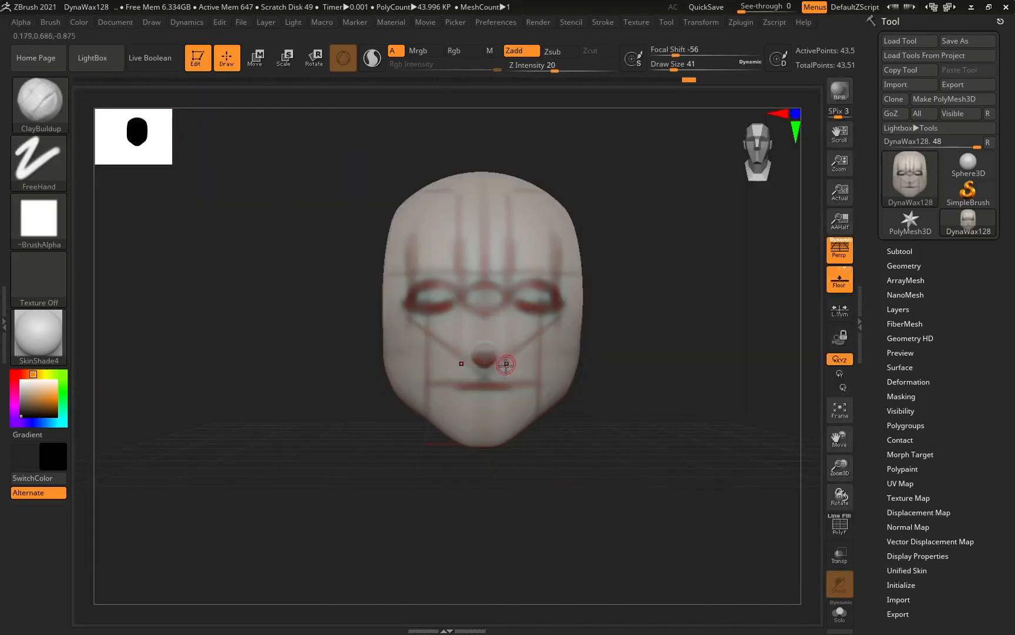
key(space)
drag(487, 322, 499, 322)
mouse_move(501, 323)
ctrl+right_down()
mouse_move(543, 335)
mouse_move(635, 294)
ctrl+right_up()
Step: Carve a recessed band across the eyes and nose bridge with the Clay brush at draw size 207
key(space)
drag(520, 282, 611, 301)
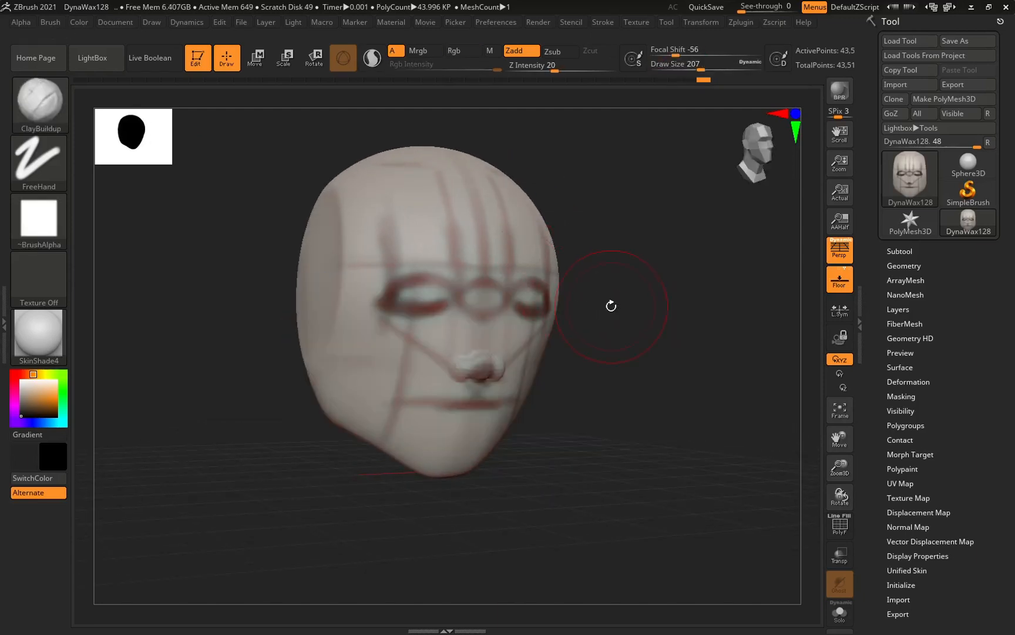
right_drag(621, 299, 584, 307)
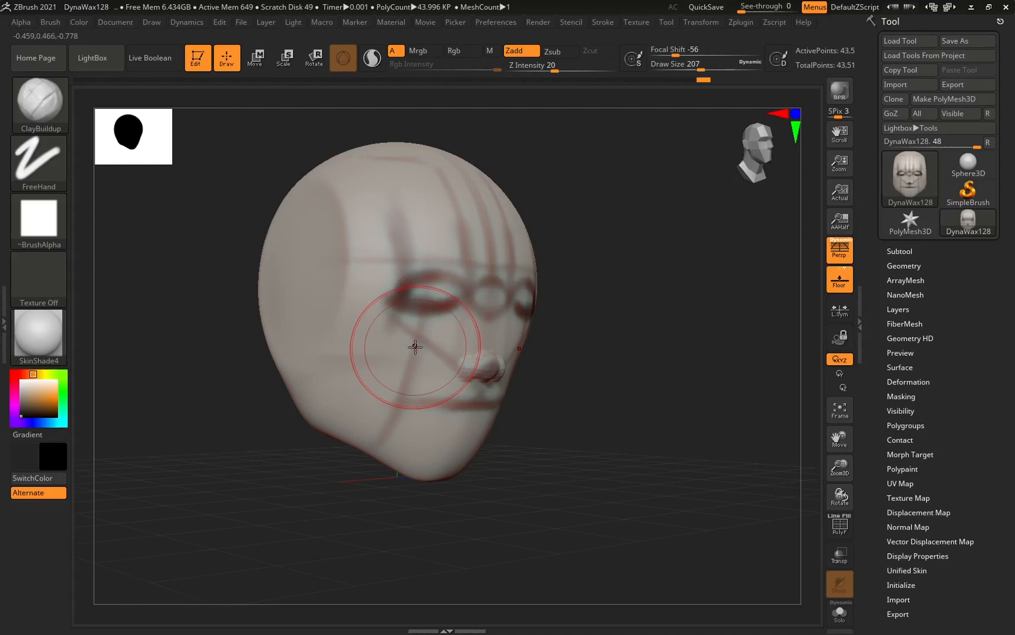
key(b)
key(c)
key(l)
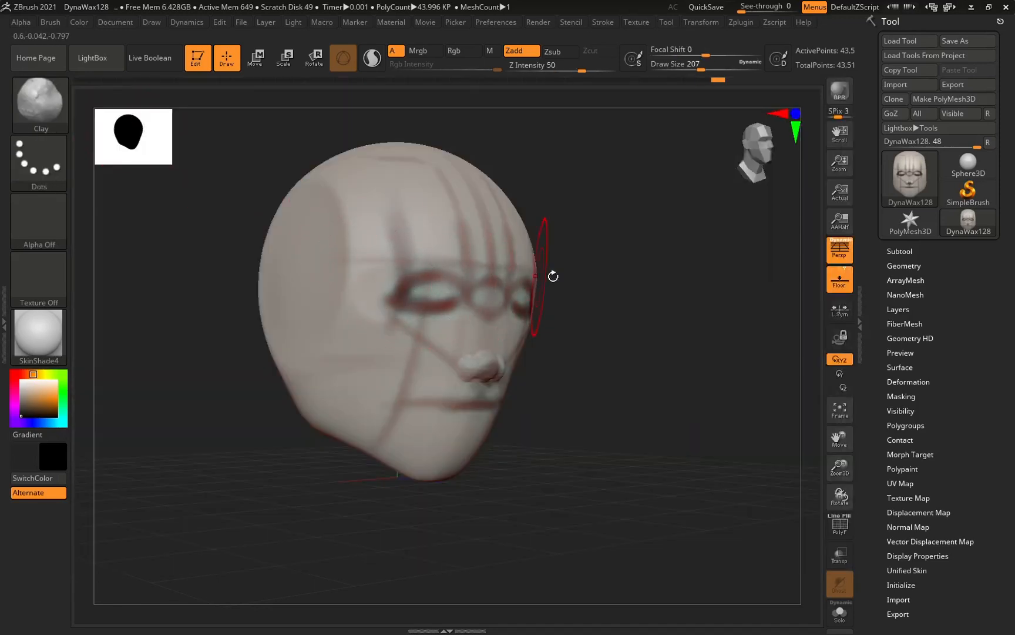
right_drag(469, 318, 510, 329)
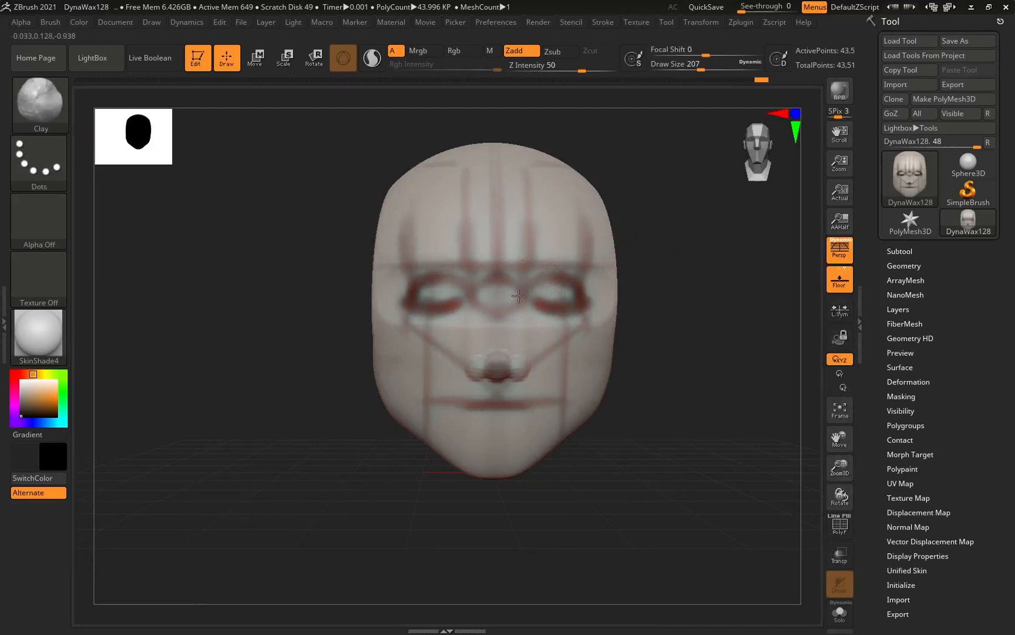
Step: Deepen the eye sockets beneath the brow with the Clay brush at draw size 112
key(space)
drag(486, 284, 474, 284)
mouse_move(632, 272)
right_down()
mouse_move(494, 238)
mouse_move(321, 251)
right_up()
Step: Darken and define the inside of the eye sockets with the Standard brush at draw size 35
key(b)
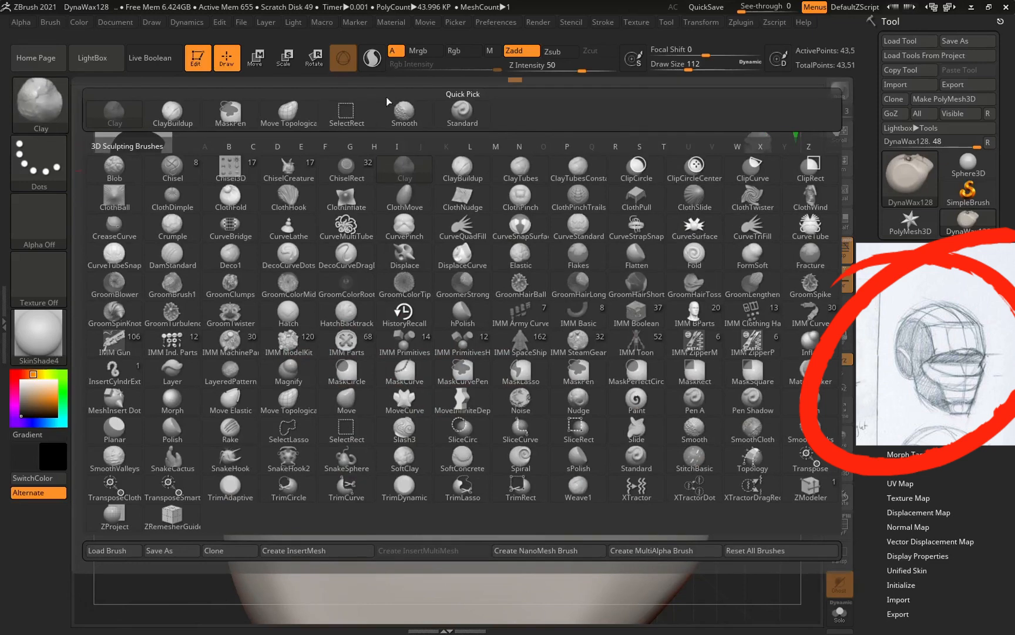
key(s)
key(t)
key(space)
drag(479, 349, 495, 348)
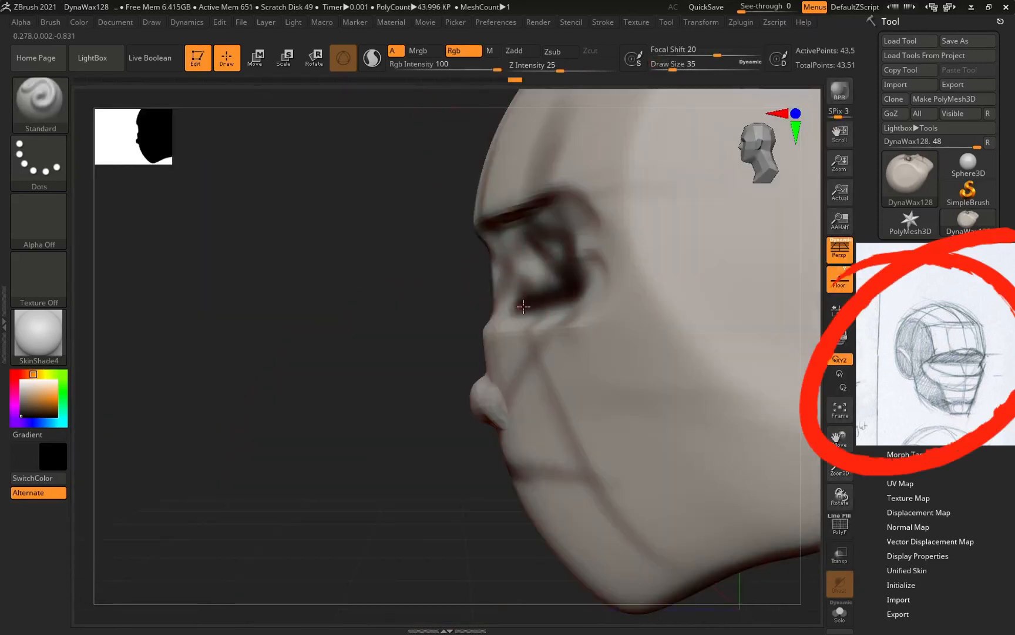
drag(522, 304, 553, 254)
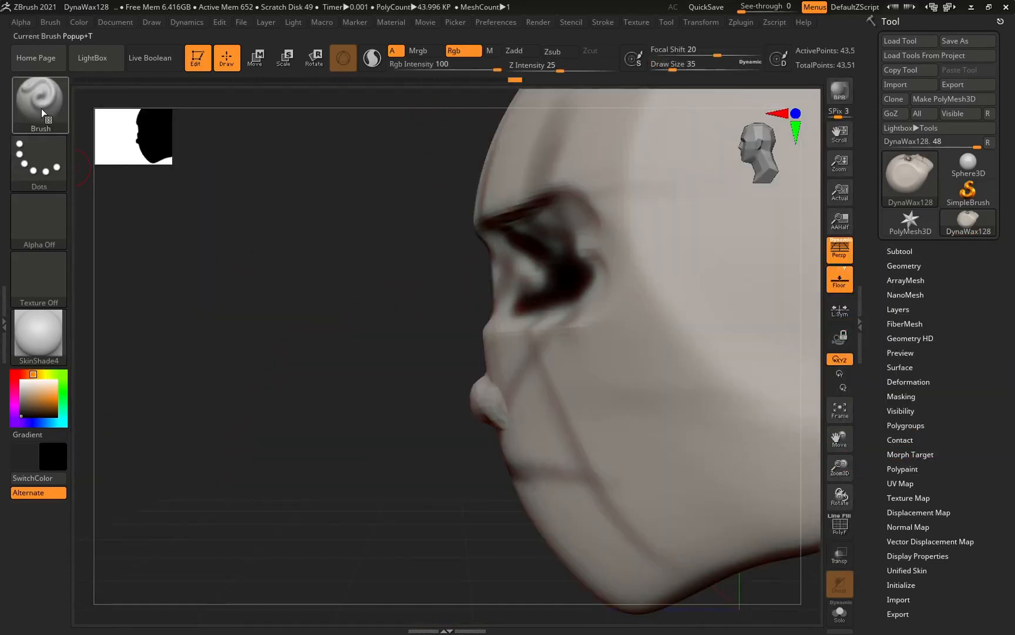
Step: Carve the outer ends of the eye sockets toward the temples with the Clay brush at draw size 101
key(b)
key(c)
key(l)
key(space)
drag(551, 247, 564, 247)
mouse_move(505, 233)
alt+mouse_down()
mouse_move(550, 247)
mouse_move(509, 239)
mouse_move(520, 229)
alt+mouse_up()
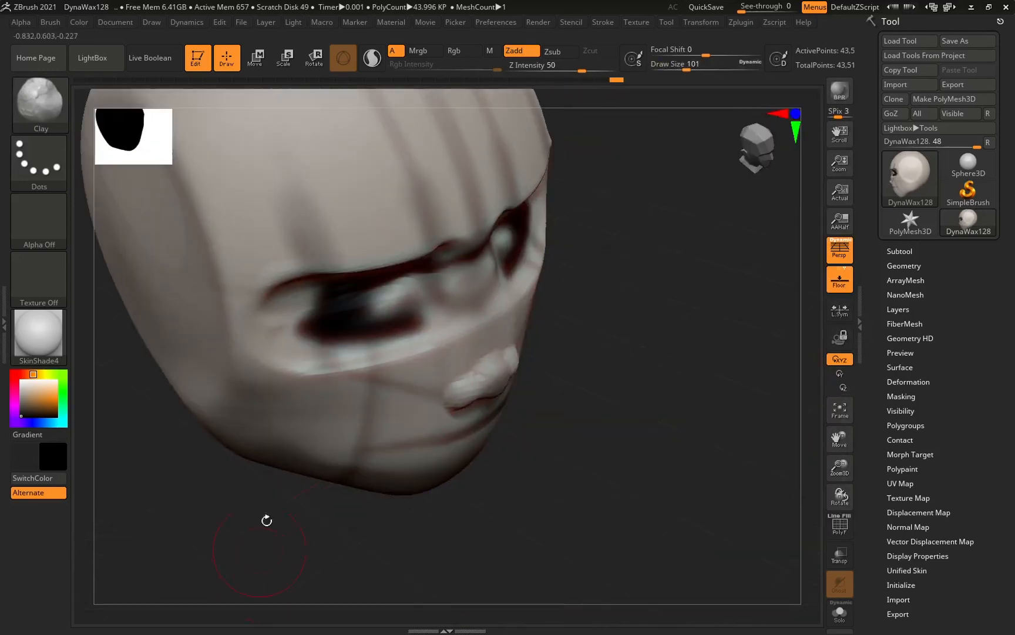
mouse_move(386, 320)
alt+mouse_down()
mouse_move(324, 347)
mouse_move(377, 374)
alt+mouse_up()
drag(632, 321, 564, 176)
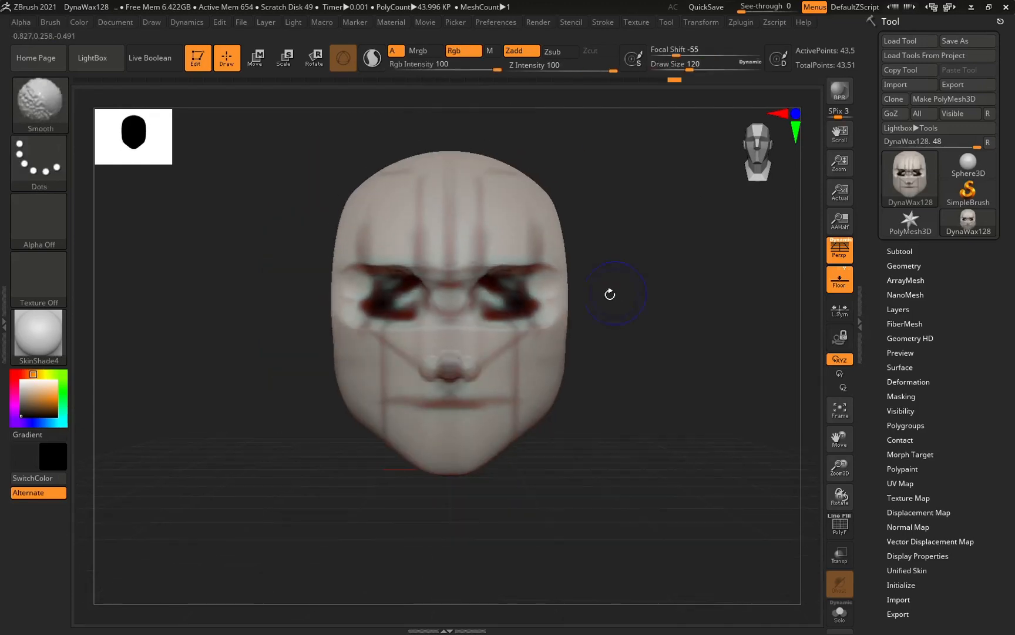
Step: Mark the hairline and eyebrows on the forehead with the Standard brush at draw size 56
key(b)
click(473, 111)
key(space)
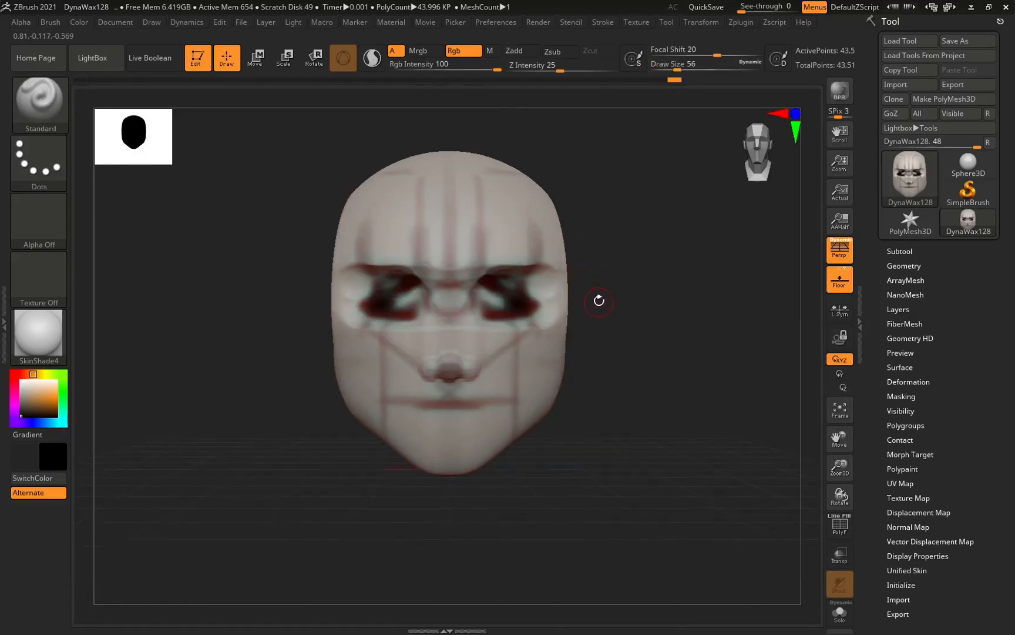
drag(515, 172, 485, 171)
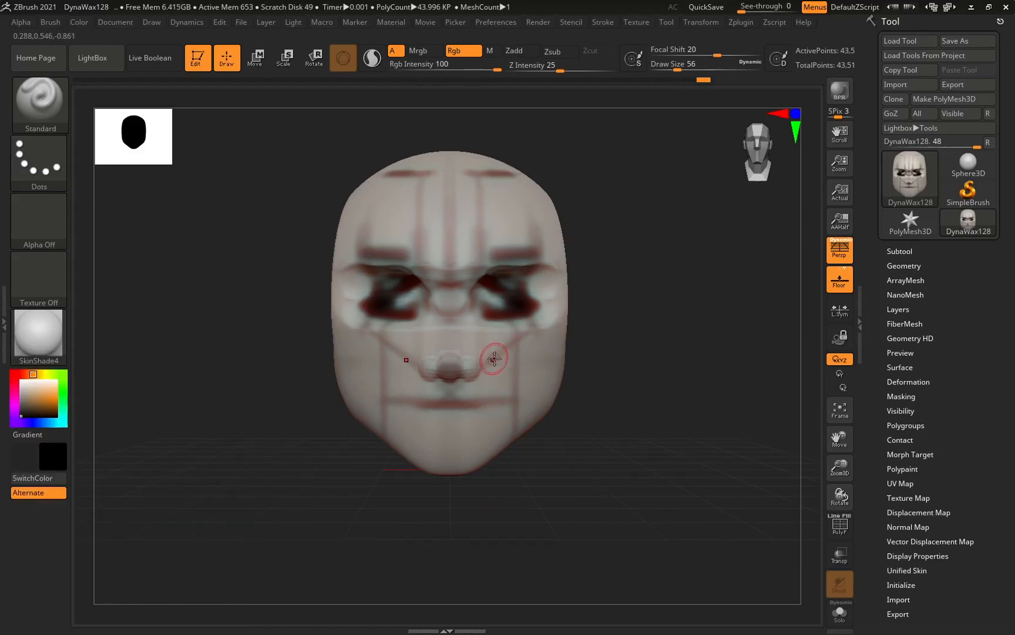
Step: Draw a horizontal guideline from beside the nose back across the side of the head to the ear position
drag(587, 344, 677, 336)
key(space)
drag(482, 289, 501, 284)
key(space)
drag(705, 360, 593, 371)
key(space)
drag(467, 368, 605, 369)
drag(476, 369, 659, 369)
Step: Pull a pointed ear out of the side of the head with the Move Topological brush at draw size 145
ctrl+right_drag(620, 345, 627, 333)
mouse_move(683, 398)
right_down()
mouse_move(710, 393)
mouse_move(690, 303)
right_up()
key(b)
key(m)
key(t)
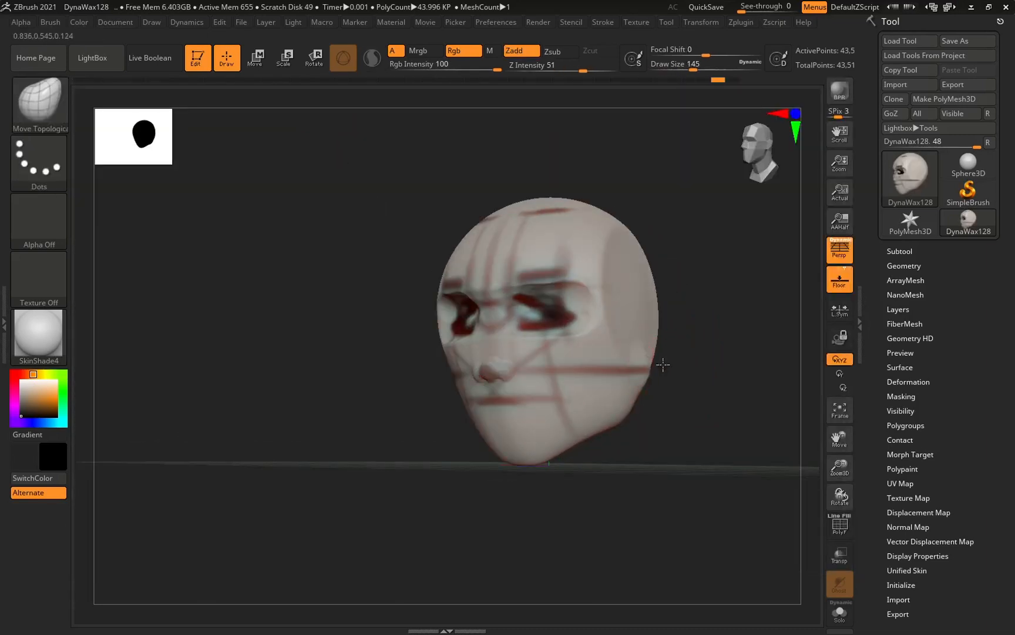
key(ctrl+z)
drag(651, 364, 728, 263)
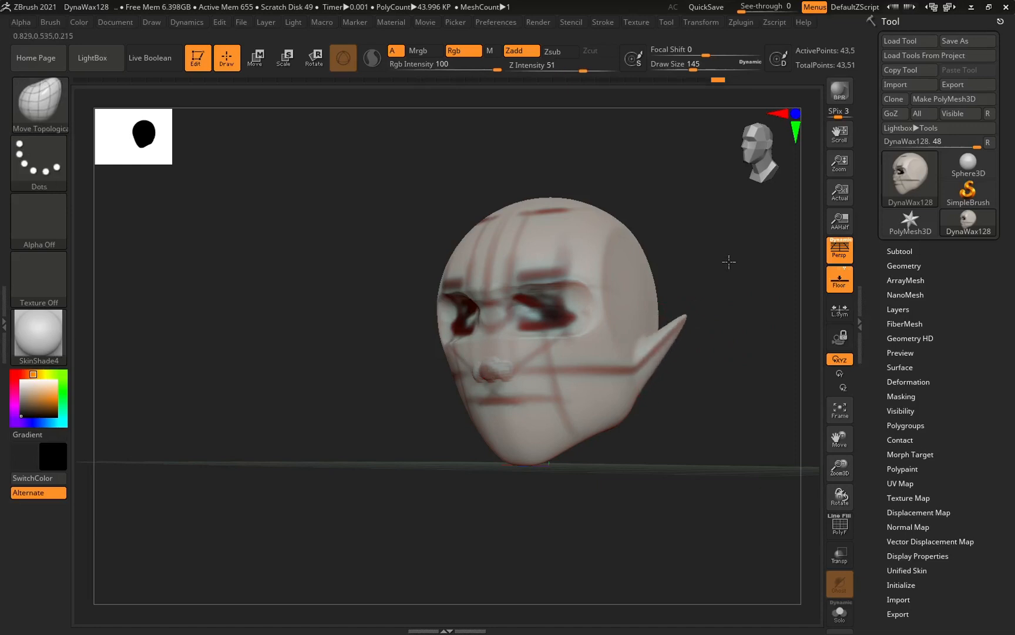
Step: Widen the ear and round off its pointed tip with the Move Topological brush at draw size 228
drag(701, 397, 699, 403)
key(space)
mouse_move(698, 348)
mouse_down()
mouse_move(708, 348)
mouse_move(654, 372)
mouse_move(674, 328)
mouse_move(659, 331)
mouse_up()
key(ctrl+z)
right_drag(642, 327, 670, 336)
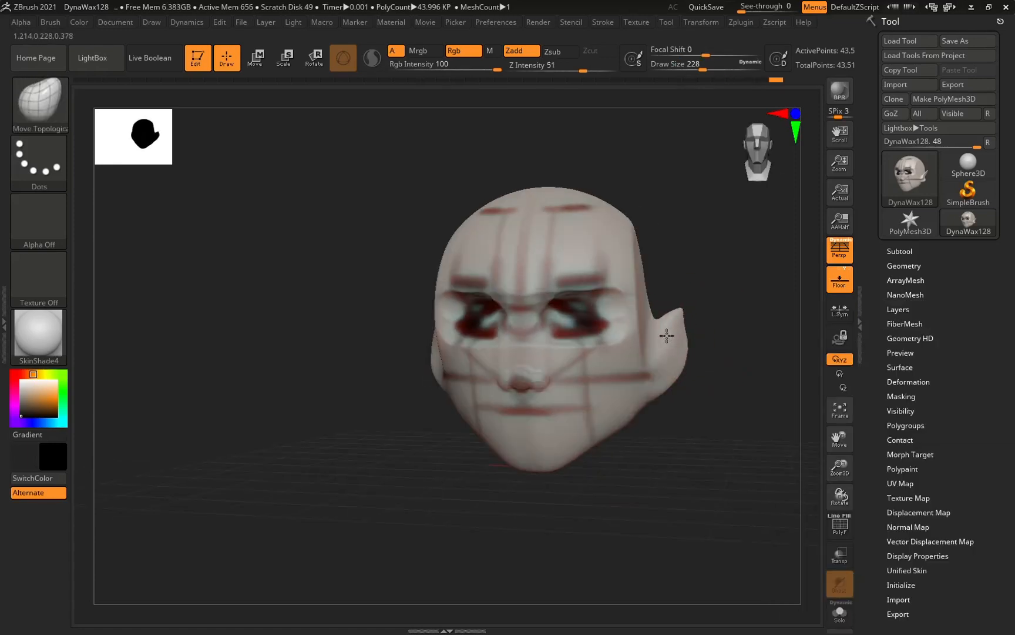
right_drag(649, 379, 662, 386)
drag(672, 398, 675, 399)
Step: Shape the back and outer outline of the ear with the Move Topological brush at draw size 331
mouse_move(716, 389)
shift+right_down()
mouse_move(725, 385)
mouse_move(685, 352)
mouse_move(650, 342)
mouse_move(664, 374)
mouse_move(714, 381)
mouse_move(702, 344)
shift+right_up()
drag(702, 344, 698, 363)
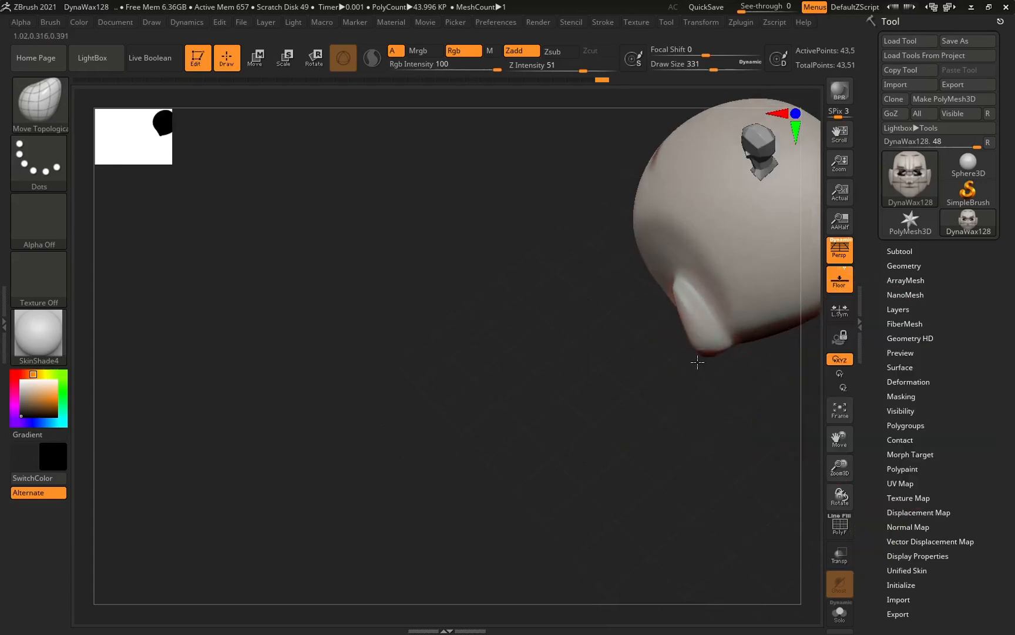
key(space)
drag(727, 320, 673, 325)
right_drag(672, 325, 611, 372)
key(space)
drag(640, 330, 635, 330)
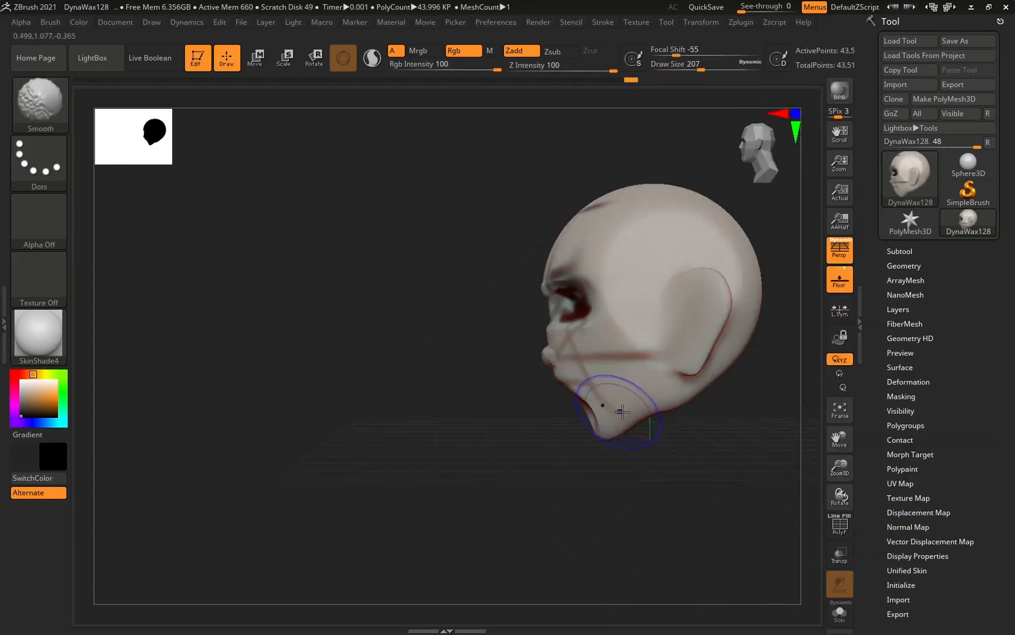
Step: Carve the hollow inside the ear with the ClayBuildup brush at draw size 136
mouse_move(647, 451)
shift+right_down()
mouse_move(610, 460)
mouse_move(643, 423)
mouse_move(643, 304)
shift+right_up()
key(b)
key(c)
key(b)
key(space)
drag(644, 306, 633, 306)
right_drag(650, 311, 616, 318)
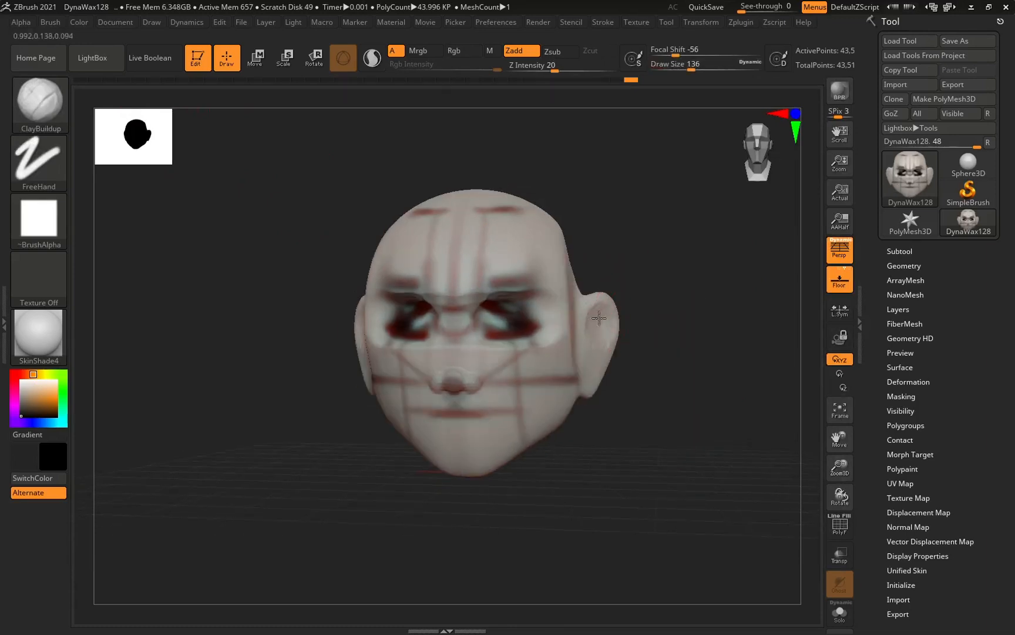
Step: Deepen the ear's inner bowl and form its rim with the ClayBuildup brush at draw size 62
right_drag(667, 360, 640, 377)
ctrl+right_drag(640, 376, 640, 349)
key(space)
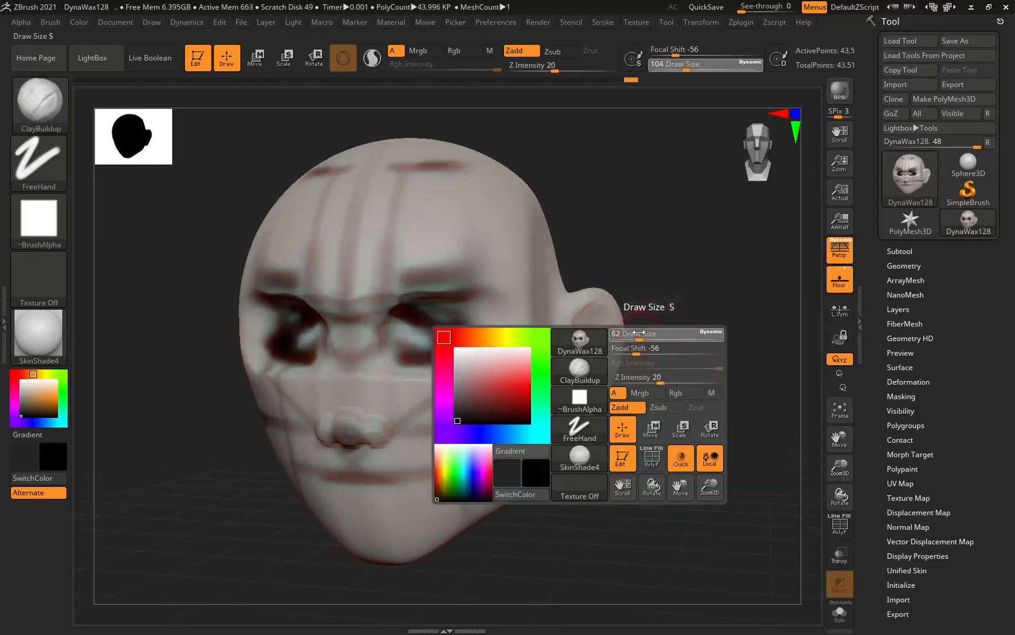
drag(644, 333, 639, 334)
right_drag(638, 333, 615, 332)
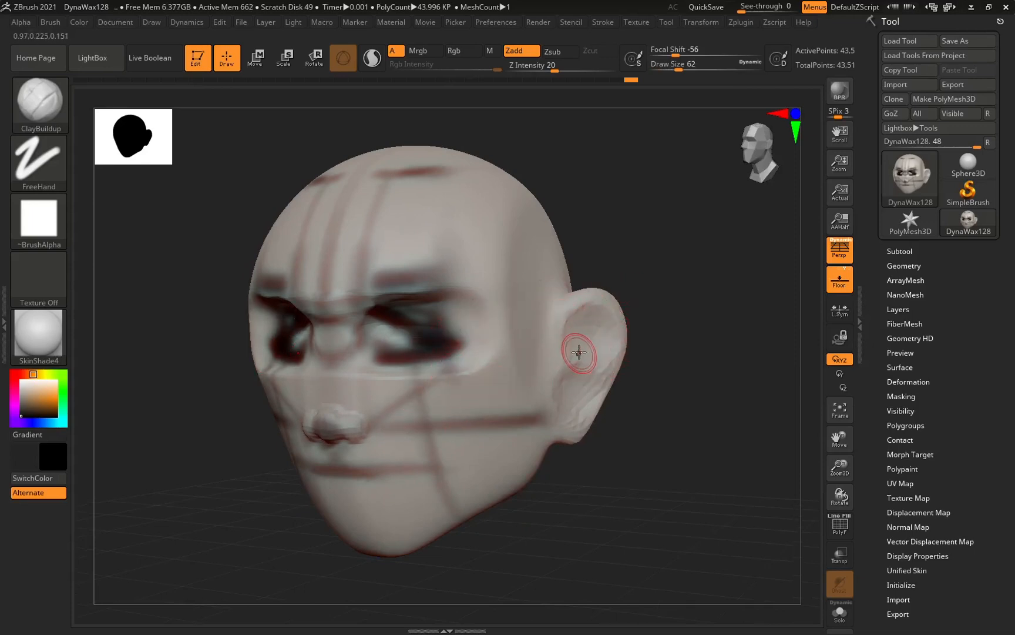
Step: Sculpt the small inner folds of the ear with the ClayBuildup brush at draw size 31
key(space)
drag(598, 315, 591, 315)
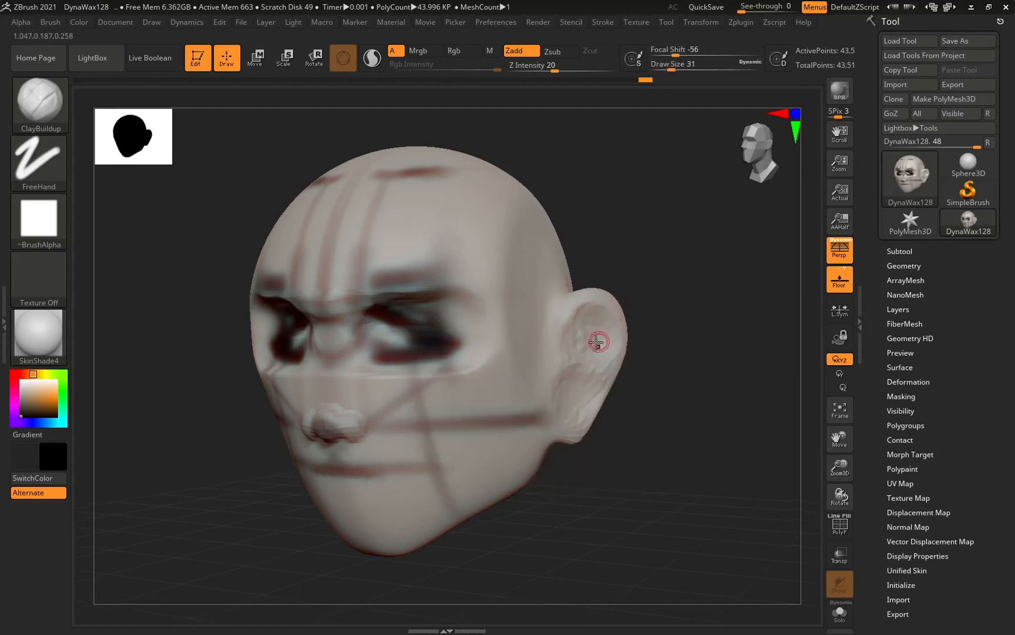
drag(679, 364, 613, 366)
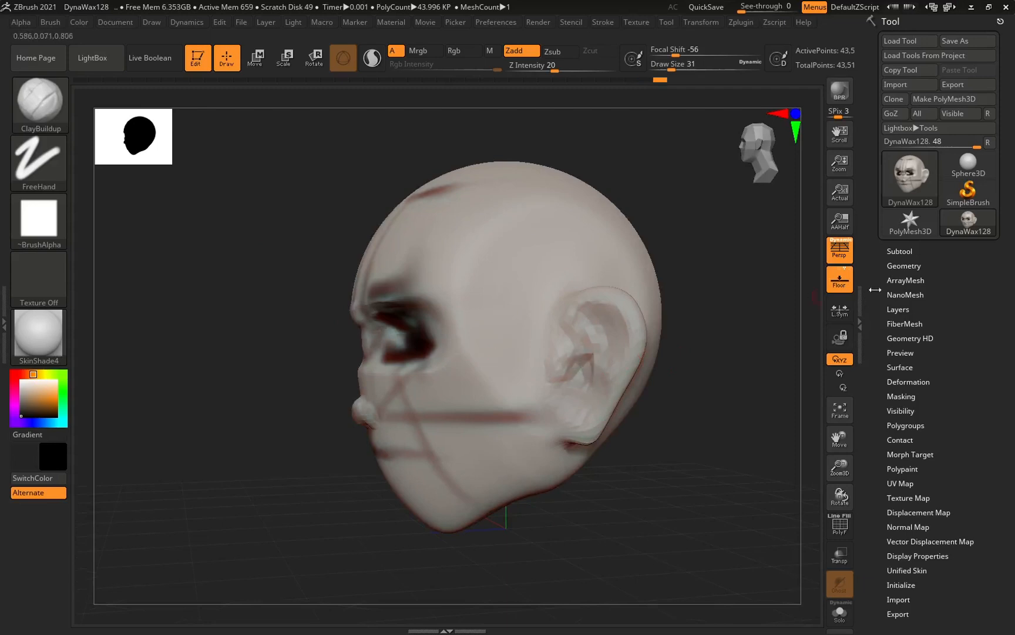
Step: Divide the head mesh twice to reach subdivision level 3
click(903, 265)
click(909, 373)
click(909, 373)
drag(688, 358, 755, 359)
ctrl+right_drag(647, 323, 647, 359)
Step: Work over the brow ridges above the eye sockets with the ClayBuildup brush at draw size 149
key(space)
drag(597, 339, 623, 337)
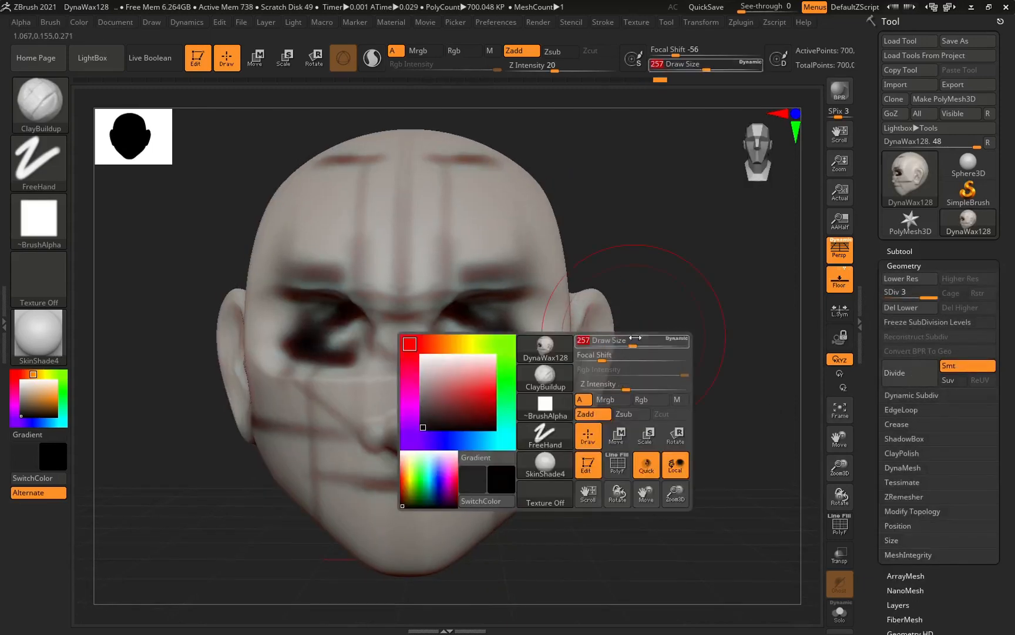
ctrl+right_drag(636, 356, 637, 325)
key(space)
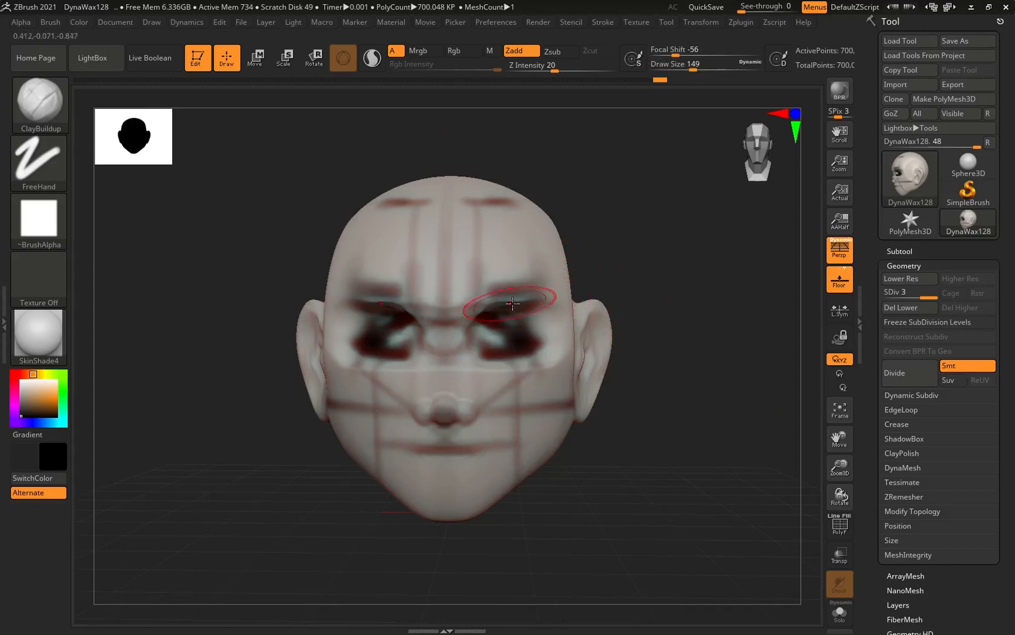
key(space)
drag(511, 295, 503, 294)
right_drag(384, 293, 471, 298)
key(space)
drag(471, 298, 459, 297)
drag(628, 340, 564, 335)
Step: Darken the eyebrows and draw a guideline from the brow to the top of the ear with the Standard brush at draw size 46
key(b)
key(s)
key(t)
drag(499, 295, 563, 291)
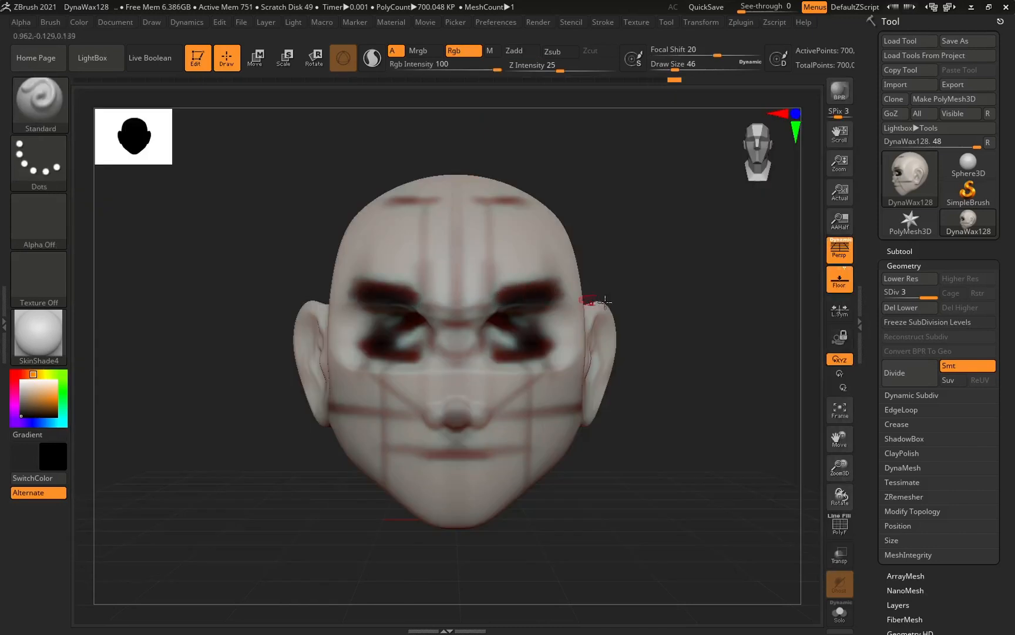
drag(661, 294, 610, 307)
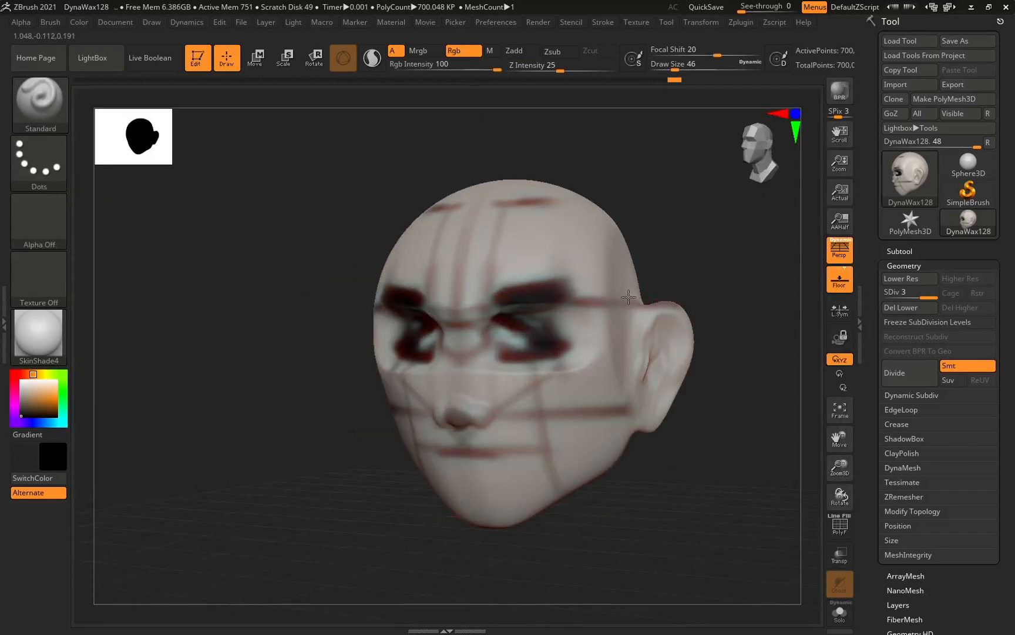
Step: Cover the facial guidelines with skin colour and build up the nose tip and nostril wings with the Clay brush at draw size 90
drag(347, 429, 382, 427)
key(b)
key(s)
key(m)
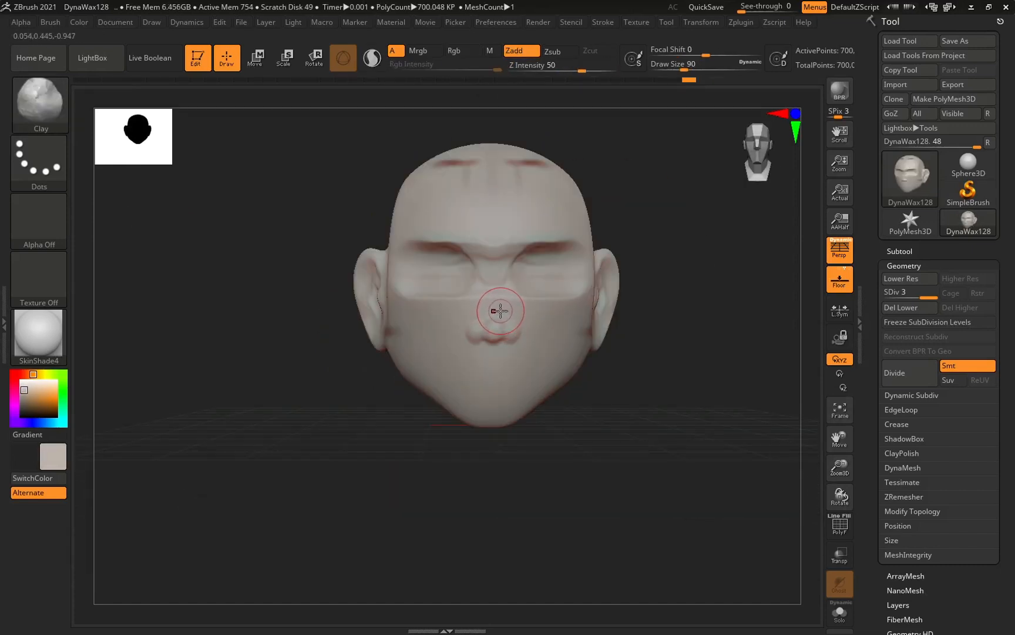
alt+right_drag(500, 311, 501, 322)
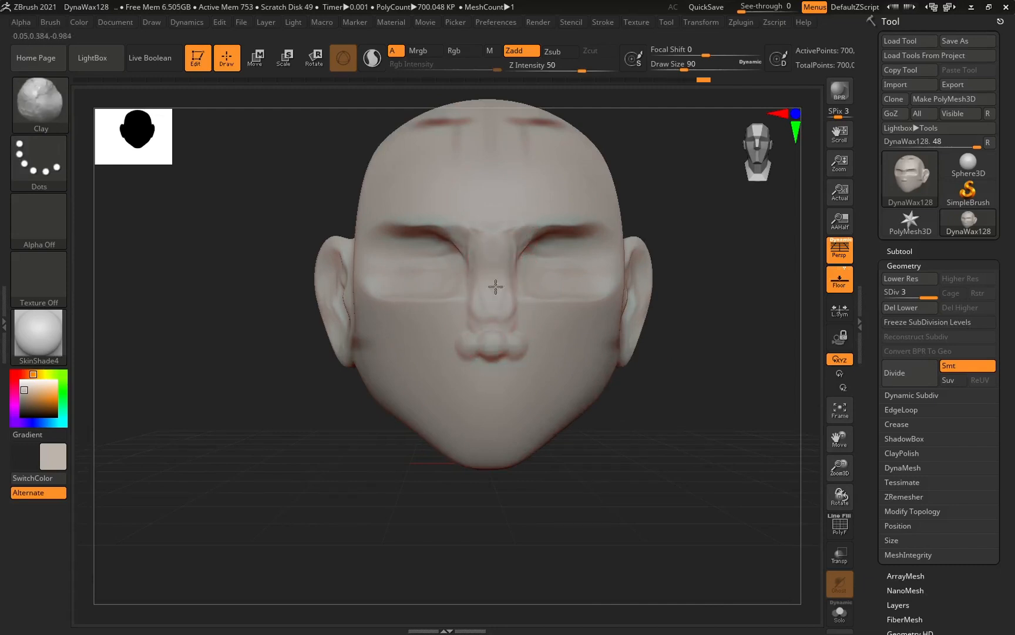
right_drag(495, 281, 386, 426)
Step: Reshape the root of the nose between the brows with the Move Topological brush at draw size 83
key(b)
key(m)
key(t)
right_click(513, 275)
right_click(523, 270)
right_drag(623, 261, 542, 270)
drag(469, 271, 508, 306)
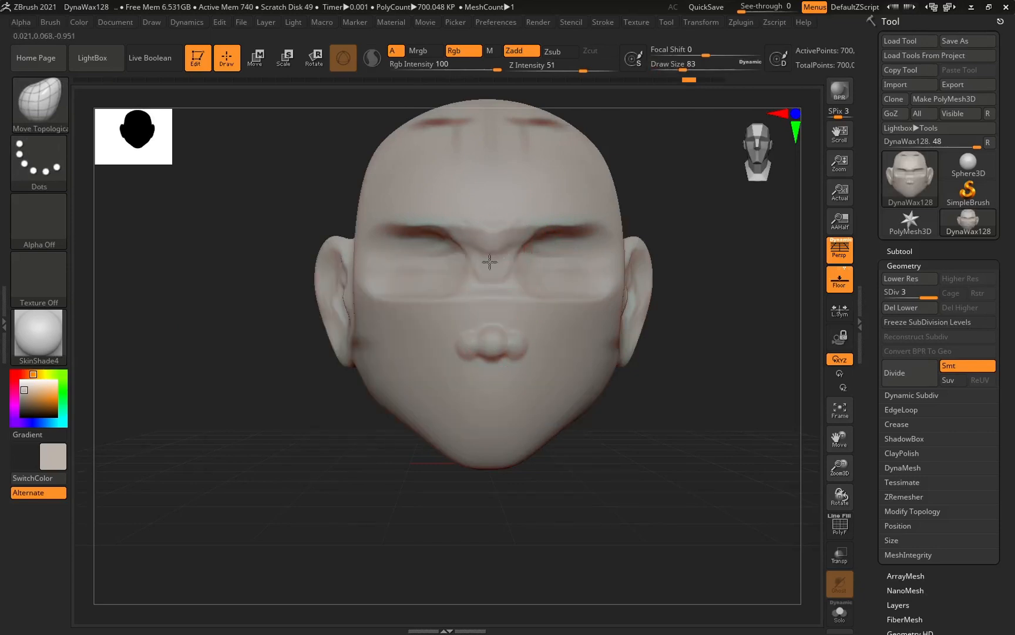
Step: Build up the nose bridge from the brows down to the tip with the ClayBuildup brush at draw size 83
key(b)
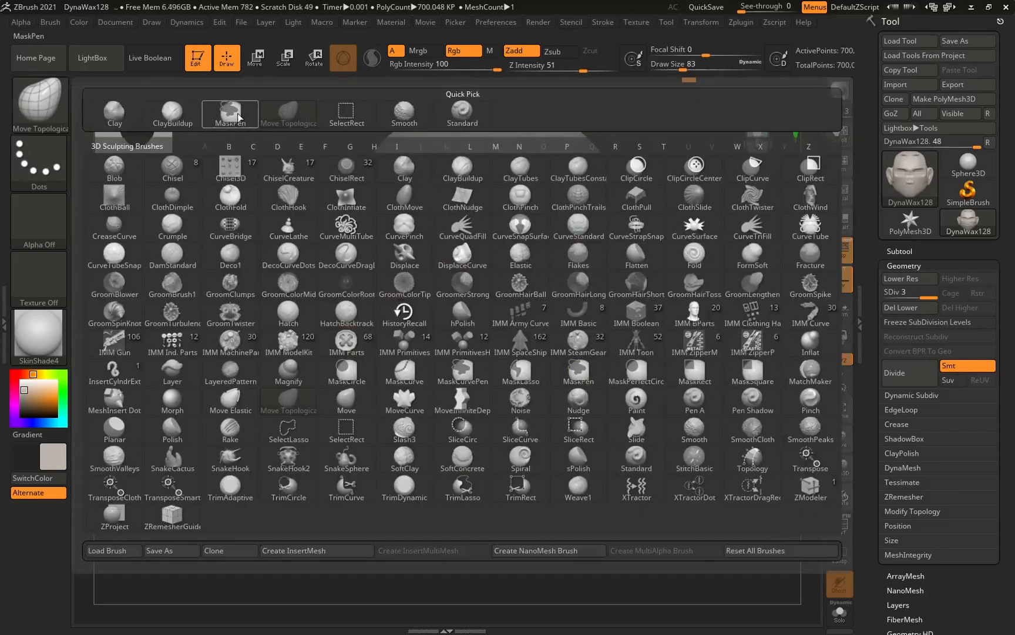
click(166, 113)
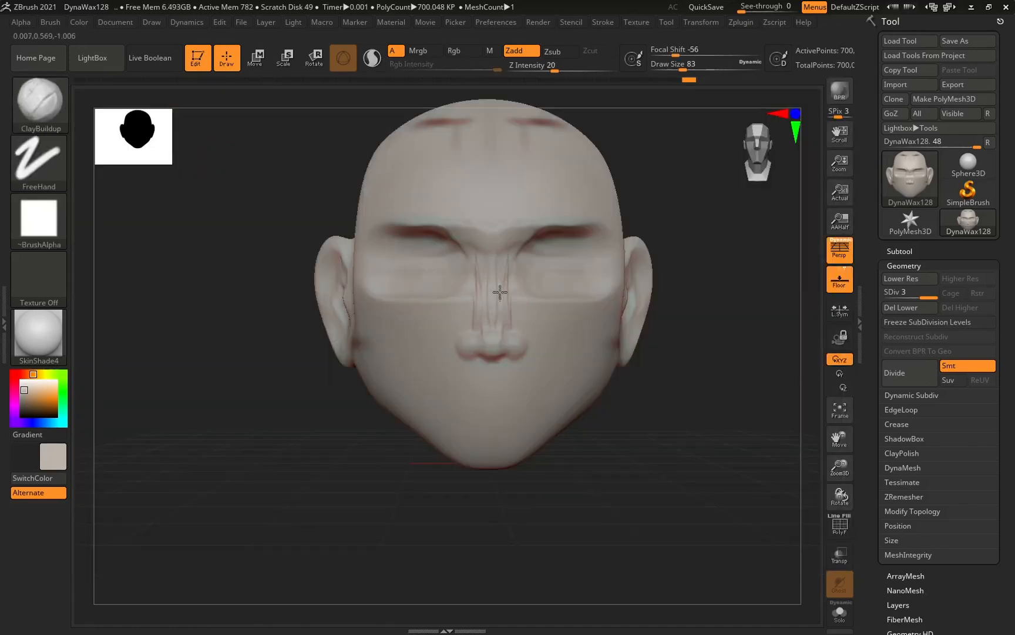
mouse_move(506, 341)
right_down()
mouse_move(404, 463)
mouse_move(601, 362)
mouse_move(476, 326)
right_up()
Step: Pull the nose forward in profile with the Move Topological brush at draw size 192 and smooth its bridge
key(b)
click(288, 114)
key(space)
drag(566, 313, 578, 307)
right_drag(578, 306, 492, 339)
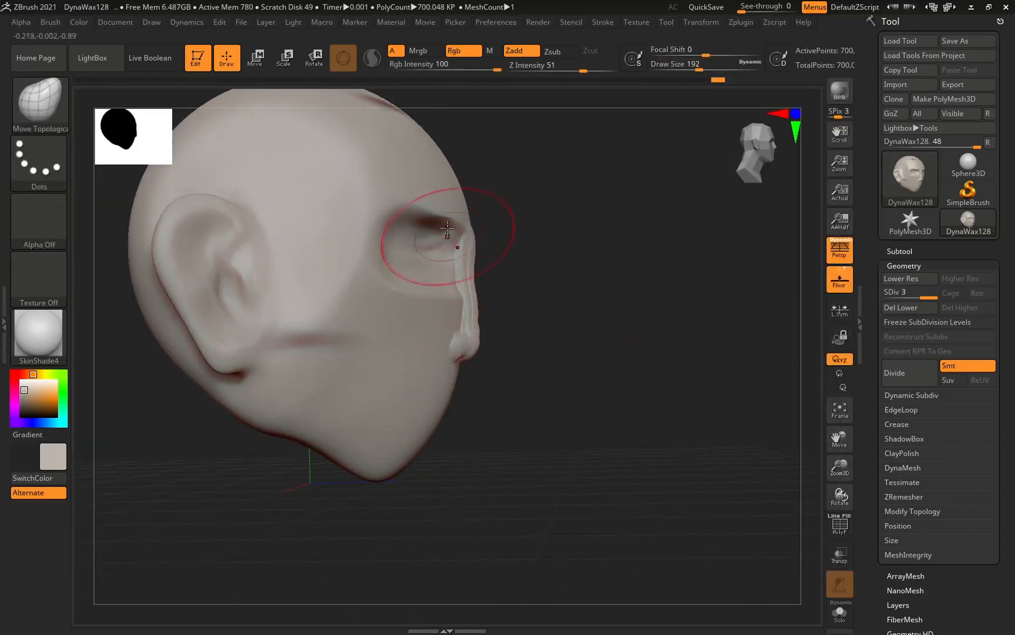
mouse_move(468, 341)
mouse_down()
mouse_move(538, 346)
mouse_move(498, 346)
mouse_up()
shift+drag(470, 270, 463, 297)
right_drag(501, 393, 388, 388)
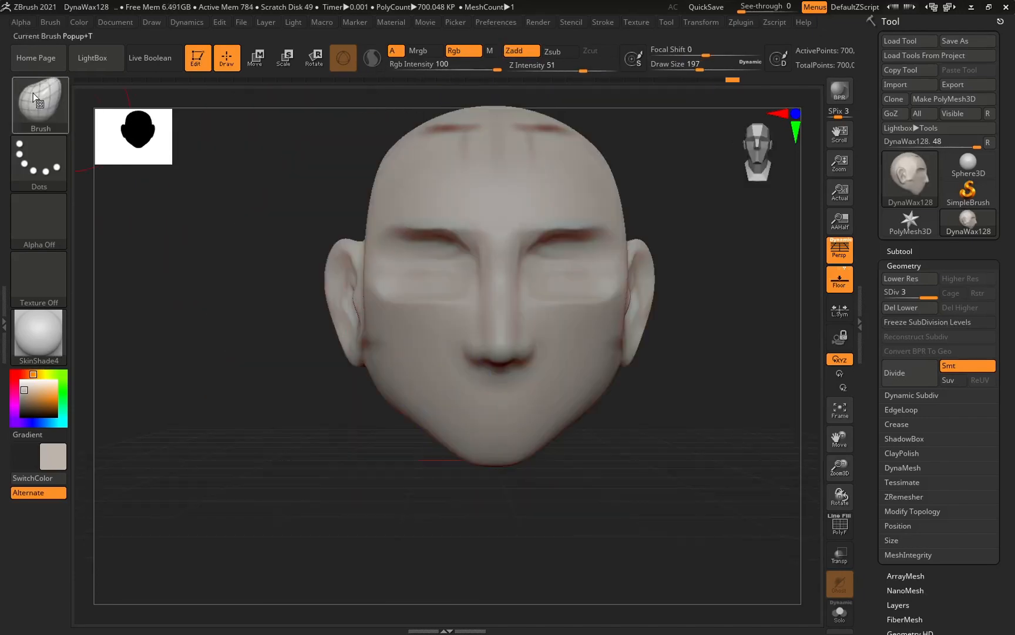
Step: Raise the mouth area with the Clay brush and cut the line between the lips with the DamStandard brush
click(42, 104)
click(116, 111)
mouse_move(498, 387)
mouse_down()
mouse_move(438, 394)
mouse_move(498, 427)
mouse_move(567, 395)
mouse_move(503, 390)
mouse_up()
key(b)
key(d)
key(s)
key(space)
drag(498, 404, 512, 402)
ctrl+right_drag(510, 402, 499, 405)
mouse_move(498, 398)
mouse_down()
mouse_move(576, 389)
mouse_move(493, 394)
mouse_move(519, 399)
mouse_move(494, 390)
mouse_up()
drag(644, 419, 623, 418)
Step: Build up the lips and eyelids with the ClayBuildup brush at draw size 74
key(b)
key(c)
key(b)
mouse_move(358, 270)
right_down()
mouse_move(535, 297)
mouse_move(308, 267)
right_up()
Step: Adjust the profile and the eye area with the Move Topological brush, starting at draw size 104 and undoing one unwanted change
click(63, 84)
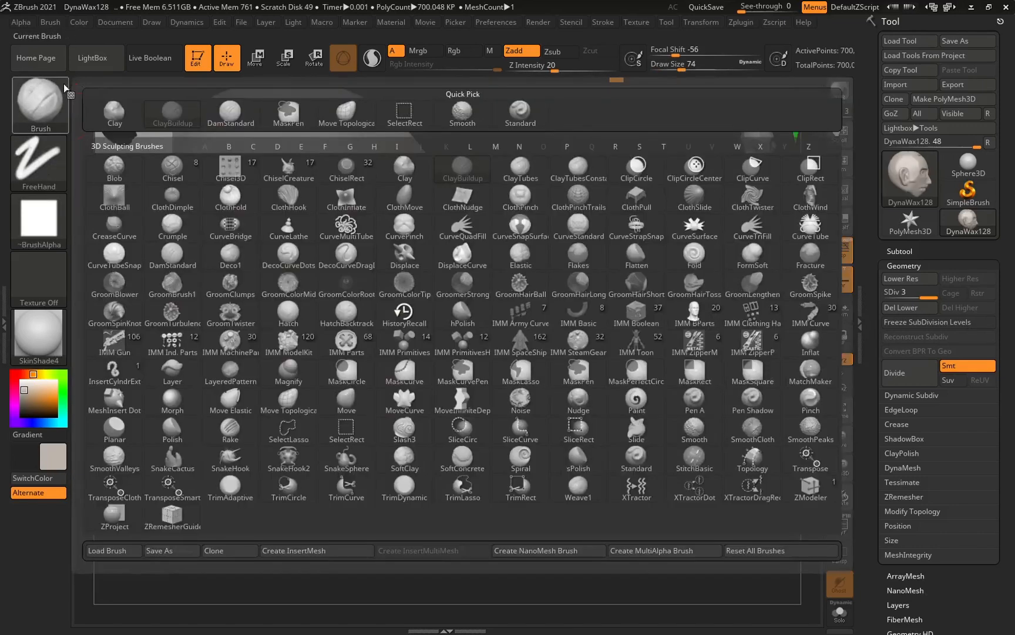
click(346, 112)
key(space)
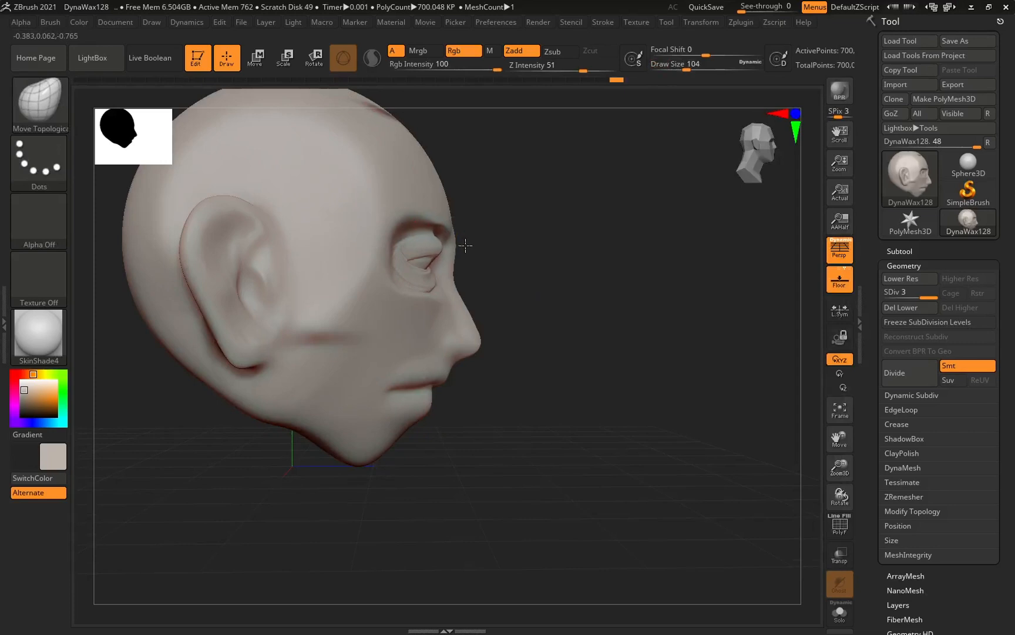
key(space)
mouse_move(465, 244)
mouse_down()
mouse_move(473, 243)
mouse_move(449, 247)
mouse_move(424, 274)
mouse_up()
key(ctrl+z)
mouse_move(422, 276)
right_down()
mouse_move(314, 381)
mouse_move(356, 419)
right_up()
mouse_move(405, 247)
mouse_down()
mouse_move(398, 237)
mouse_move(402, 252)
mouse_up()
mouse_move(394, 316)
right_down()
mouse_move(347, 364)
mouse_move(465, 277)
right_up()
key(space)
drag(464, 297, 453, 297)
Step: Pull the eyelids into shape with the SnakeHook2 brush at a reduced draw size
click(39, 103)
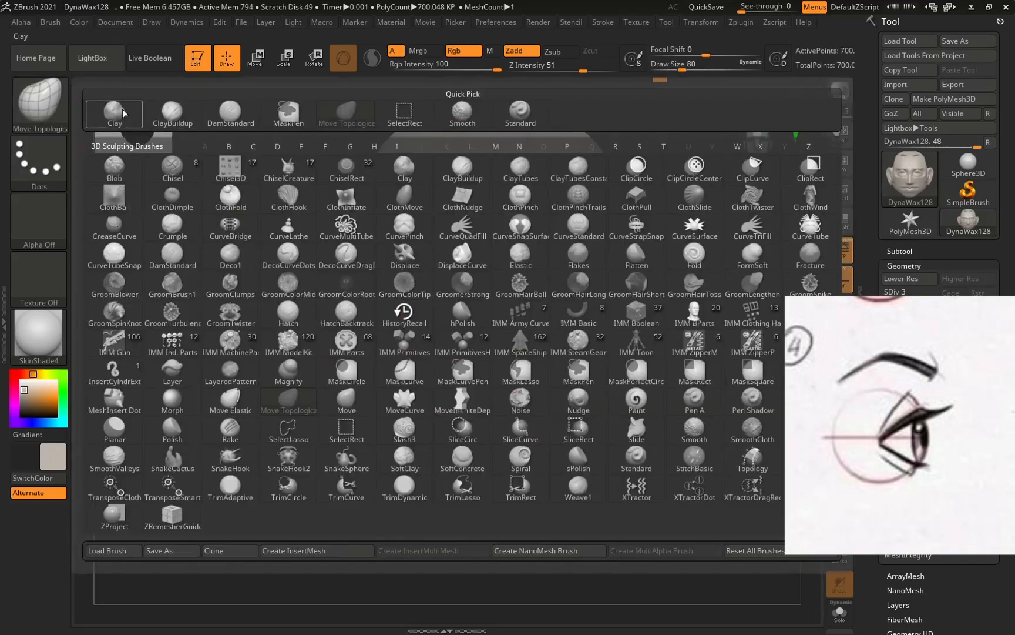
click(288, 461)
key(space)
drag(426, 270, 419, 270)
Step: Add the upper eyelids, outer eye folds and lower lid creases with the ClayBuildup brush at draw size 56
click(39, 103)
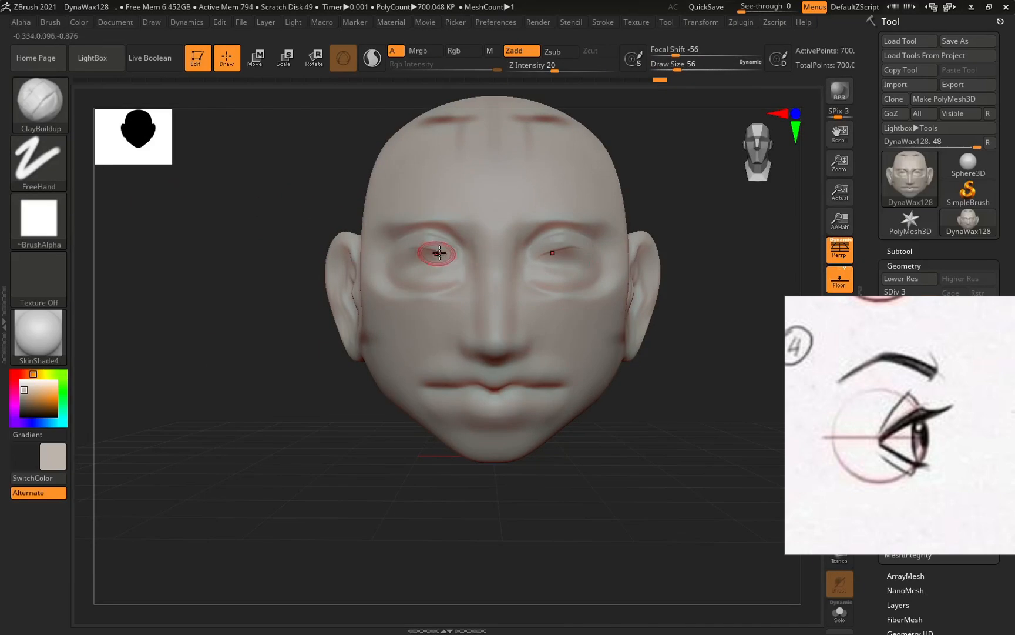
drag(440, 253, 407, 259)
drag(395, 284, 454, 285)
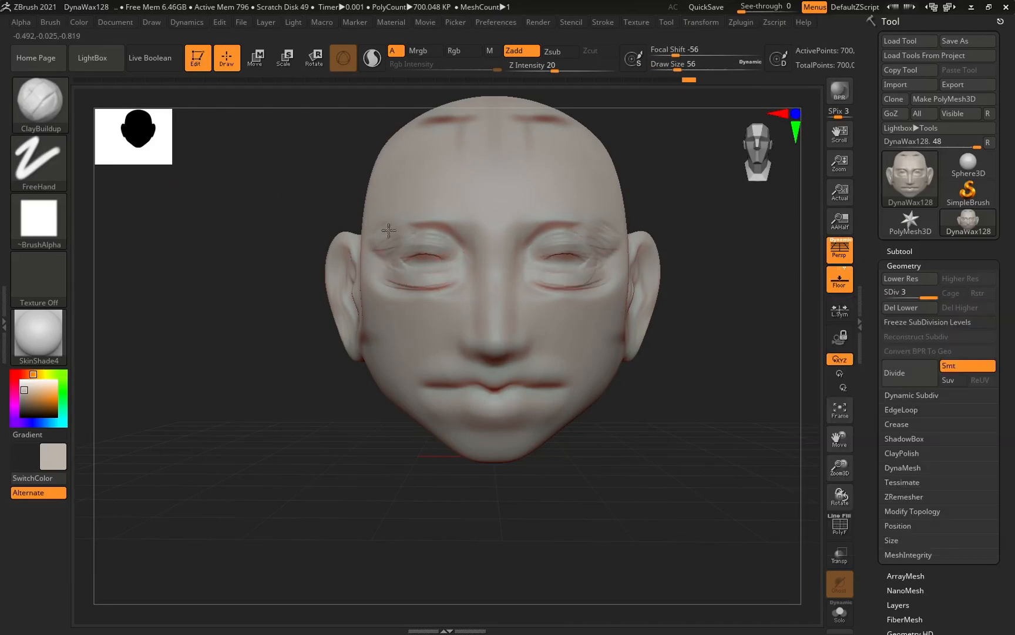
right_drag(407, 231, 412, 245)
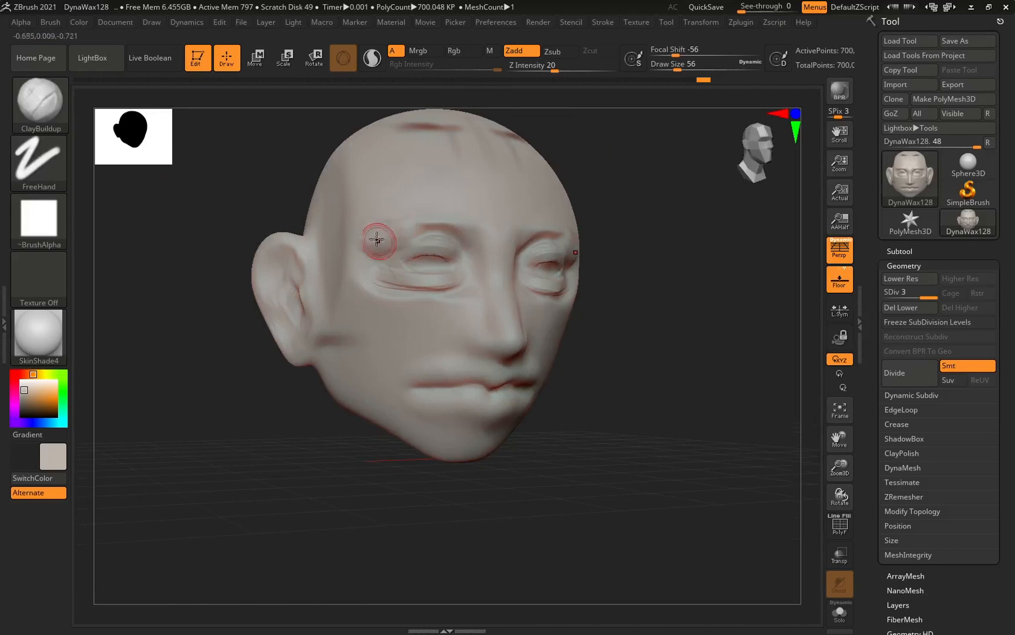
drag(385, 290, 448, 289)
Step: Fill out the outer brow folds and the orbital fat under the eyes with the ClayBuildup brush at draw size 80
right_drag(426, 276, 429, 274)
key(space)
drag(429, 274, 433, 273)
mouse_move(376, 242)
mouse_down()
mouse_move(432, 227)
mouse_move(464, 234)
mouse_move(401, 244)
mouse_move(457, 236)
mouse_move(410, 282)
mouse_up()
drag(644, 279, 551, 276)
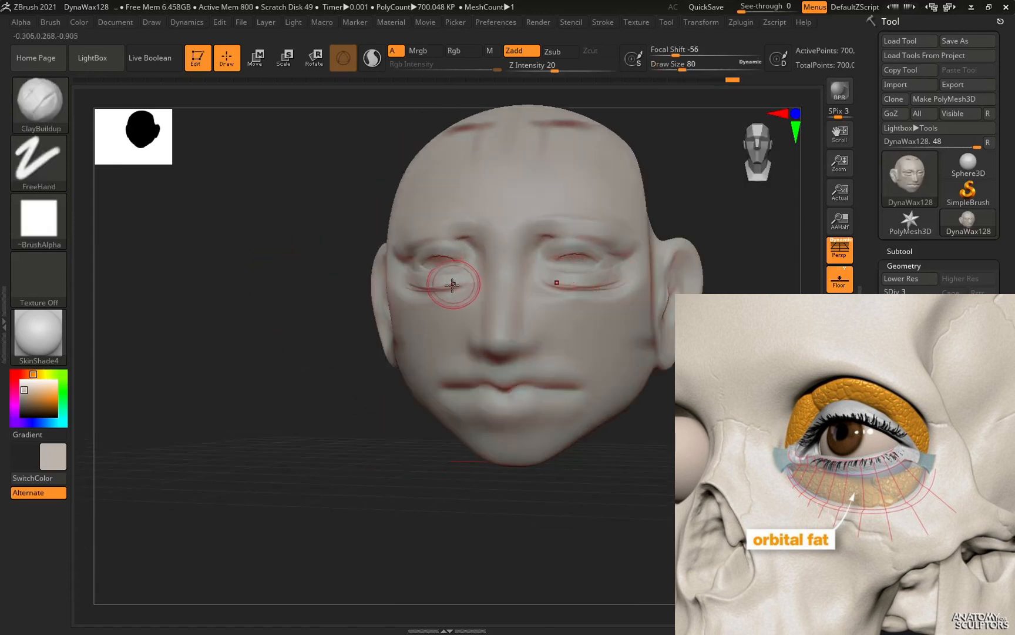
mouse_move(460, 284)
mouse_down()
mouse_move(406, 281)
mouse_move(464, 281)
mouse_move(416, 285)
mouse_move(462, 282)
mouse_move(429, 288)
mouse_up()
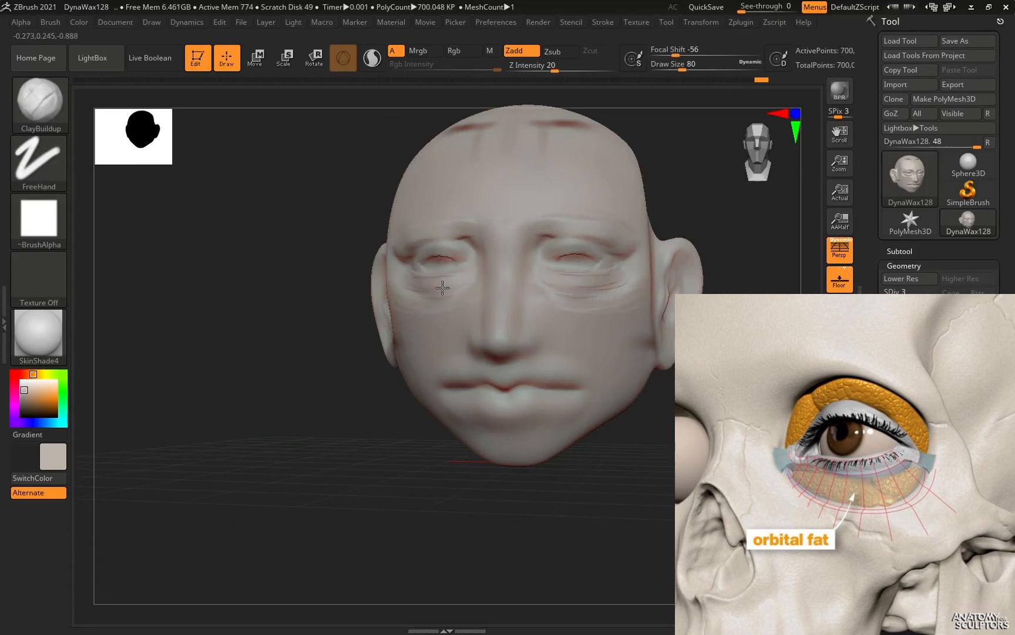
drag(222, 247, 236, 247)
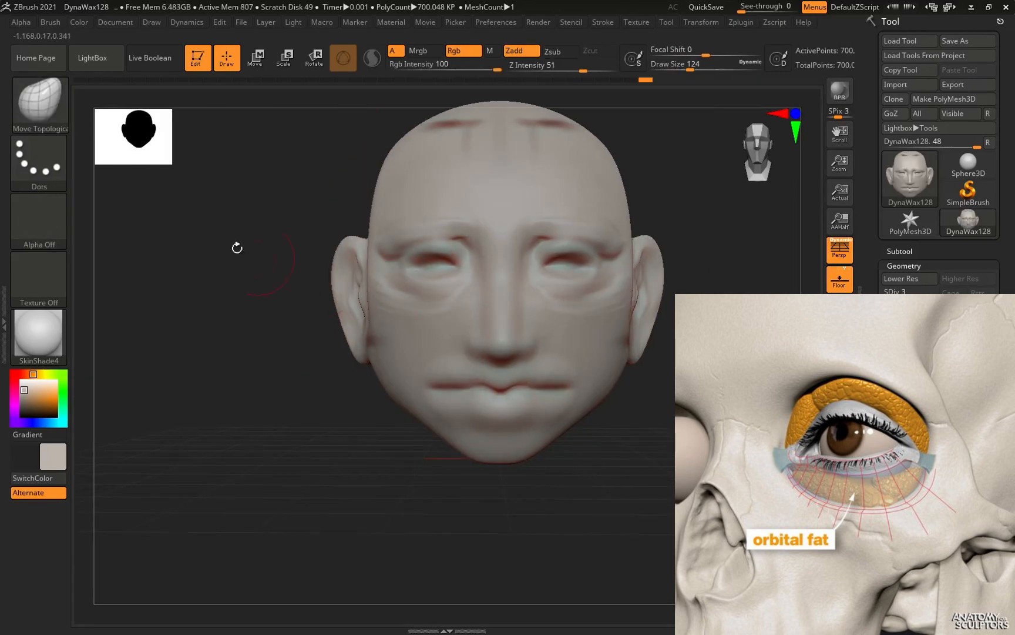
Step: Carve grooves along both sides of the nose bridge with the Clay brush at draw size 94, and undo the last strokes
click(61, 117)
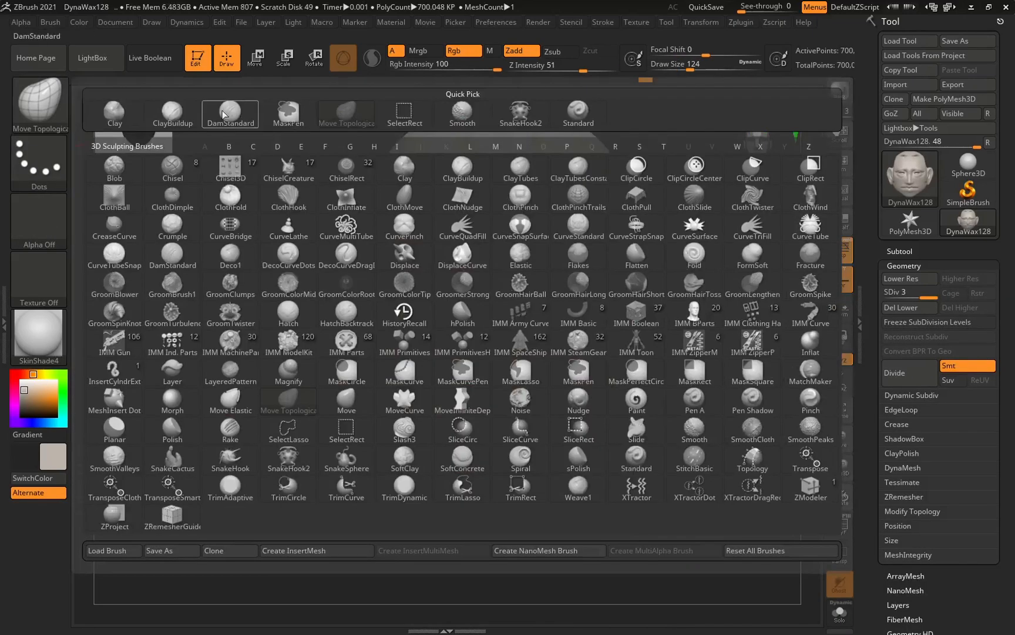
click(173, 125)
click(46, 106)
click(121, 108)
key(space)
drag(516, 271, 514, 271)
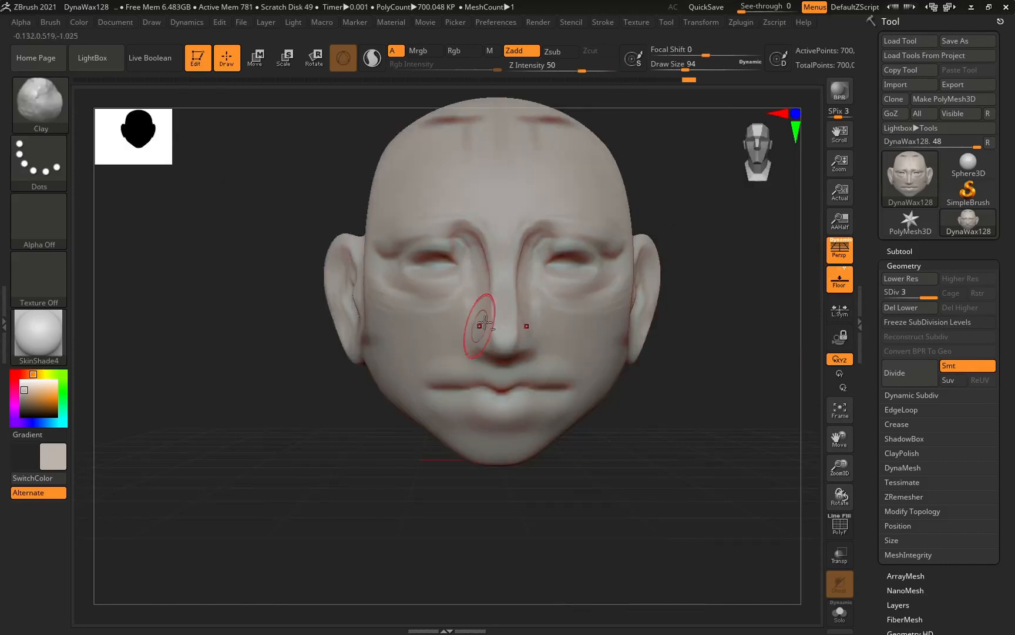
key(ctrl)
key(ctrl+z)
key(ctrl+z)
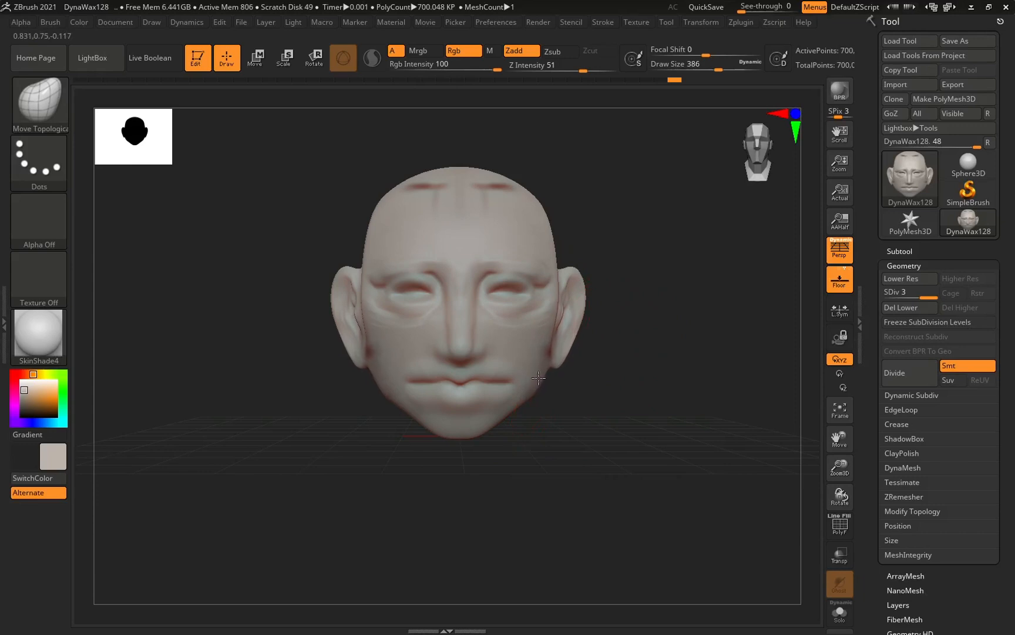
Step: Correct the proportions of the jaw and lower face with the Move Topological brush at large draw sizes such as 386 and 305
drag(620, 288, 591, 310)
mouse_move(473, 414)
mouse_down()
mouse_move(515, 415)
mouse_move(551, 334)
mouse_move(537, 335)
mouse_up()
key(space)
drag(636, 338, 624, 344)
key(space)
mouse_move(519, 371)
mouse_down()
mouse_move(529, 372)
mouse_move(512, 416)
mouse_up()
key(space)
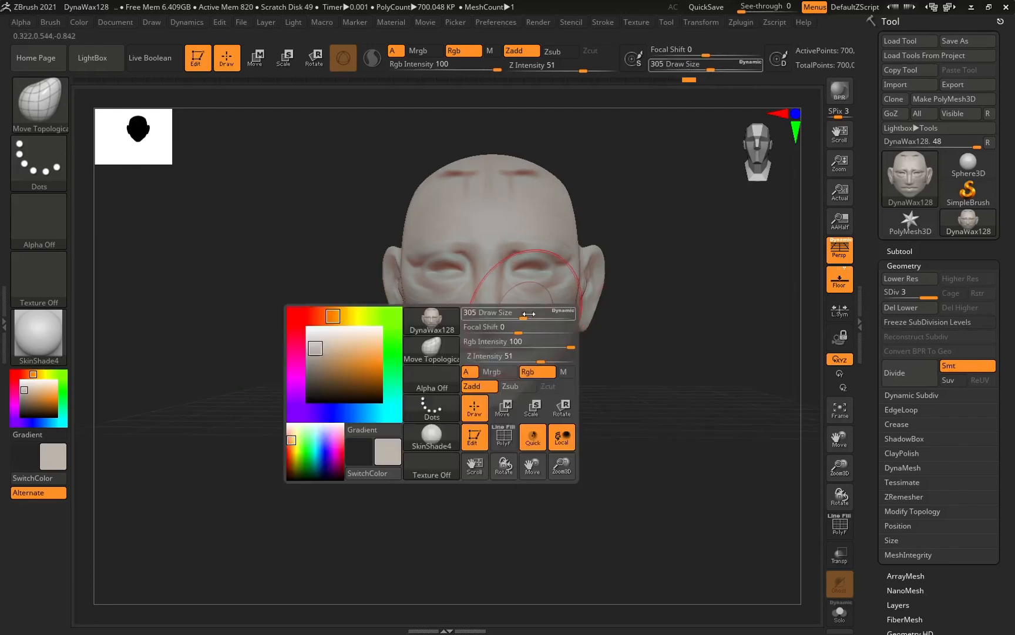
drag(526, 312, 511, 312)
Step: Paint skin colour over the marks left on the face with the Standard brush at draw size 136
key(b)
key(s)
key(t)
drag(638, 324, 538, 308)
click(61, 103)
click(129, 108)
drag(416, 424, 494, 421)
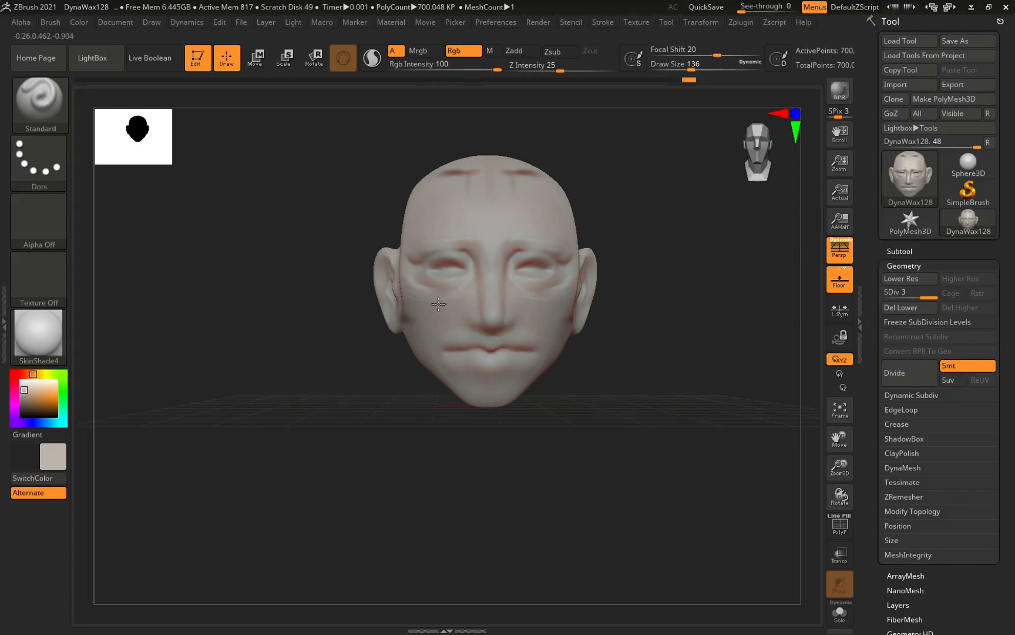
Step: Reshape the cheeks and sides of the face with the Move Topological brush at draw size 207
key(b)
key(m)
key(t)
key(space)
drag(455, 297, 462, 298)
drag(376, 402, 461, 407)
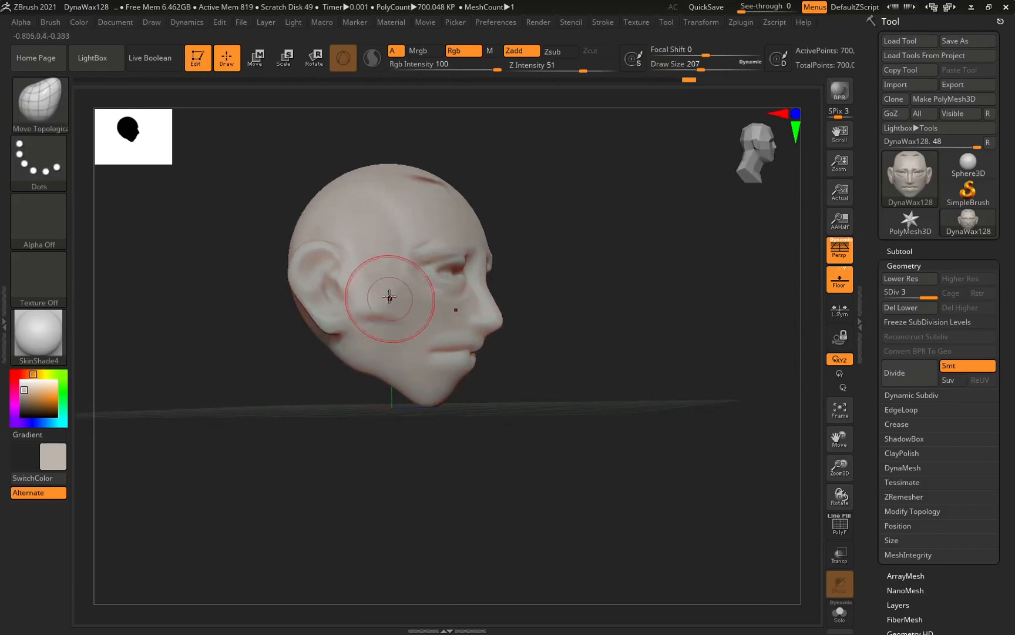
Step: Build up the cheeks and cheekbones below the eyes with the Clay brush
click(47, 102)
click(127, 113)
drag(571, 300, 528, 302)
right_drag(476, 307, 470, 311)
key(space)
drag(469, 307, 461, 309)
mouse_move(382, 358)
right_down()
mouse_move(393, 313)
mouse_move(346, 304)
right_up()
Step: Sculpt the transition from the side of the nose into the cheek with the Clay brush at draw size 104
ctrl+right_drag(667, 326, 261, 452)
key(space)
drag(489, 315, 485, 315)
right_drag(487, 322, 455, 334)
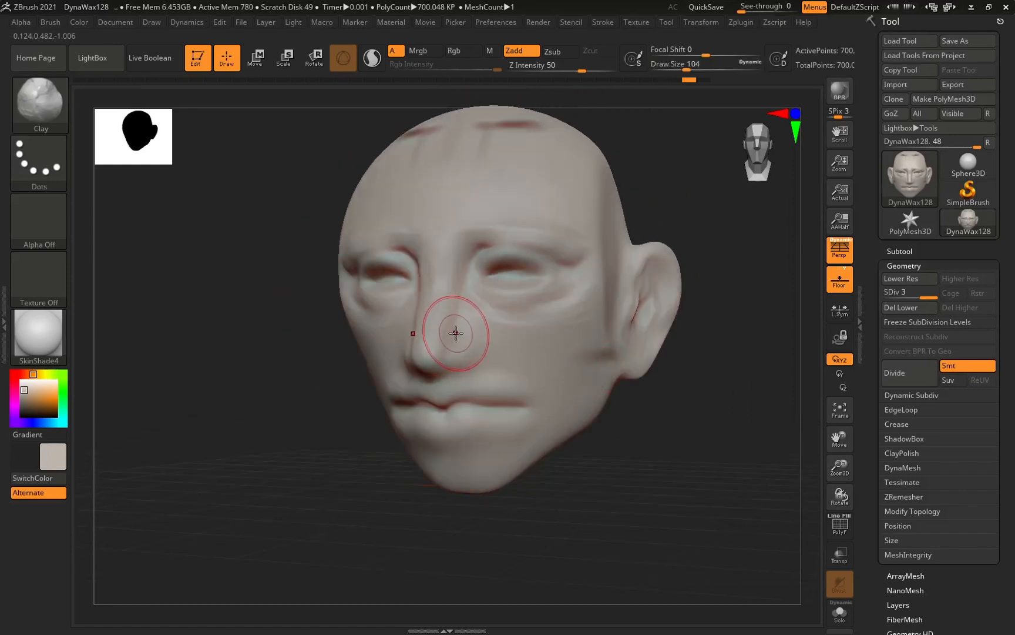
Step: Refine the planes beside the nose and across the cheeks with the Clay brush at draw sizes 68 and 104
key(space)
drag(479, 312, 474, 312)
right_drag(383, 413, 348, 419)
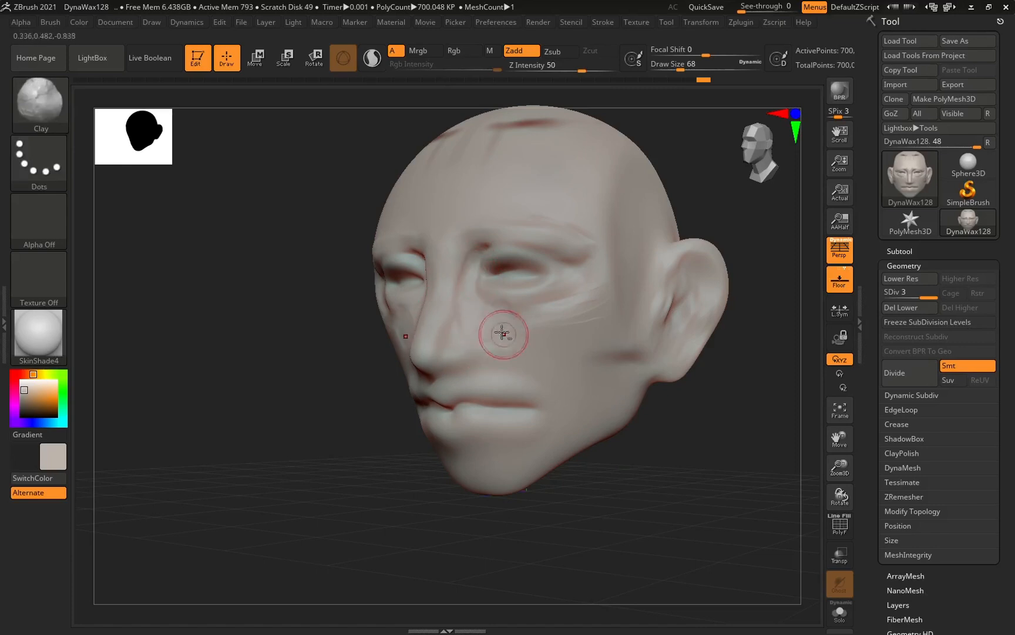
right_drag(491, 326, 403, 331)
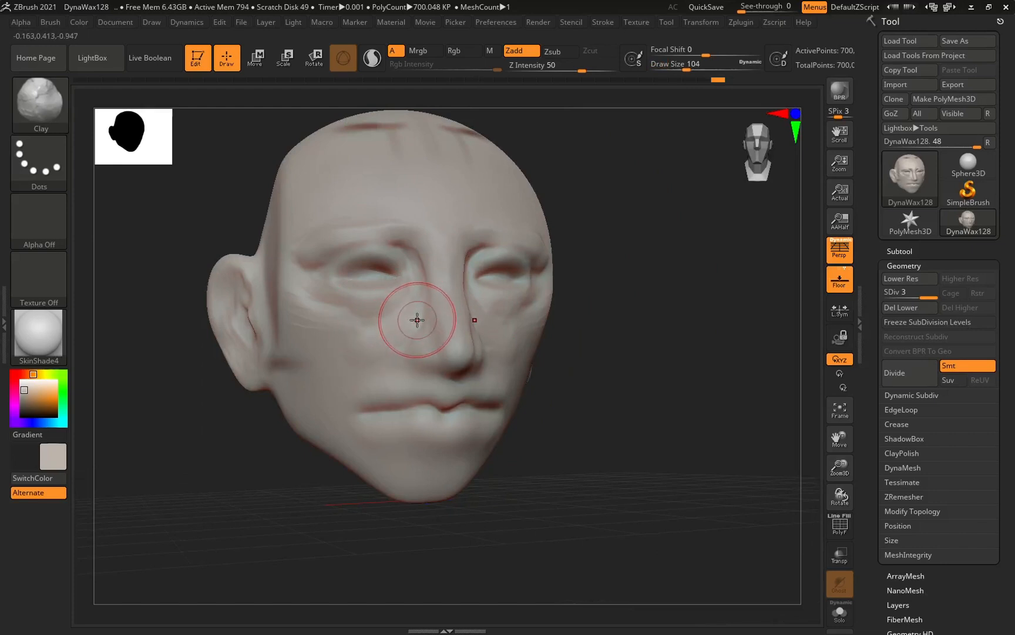
key(space)
drag(413, 321, 423, 320)
right_drag(423, 320, 601, 340)
mouse_move(688, 362)
right_down()
mouse_move(625, 362)
mouse_move(624, 329)
mouse_move(500, 329)
right_up()
Step: Sculpt the folds around the mouth corners and the hollow below the lower lip with the Clay brush at draw size 59
key(space)
click(477, 311)
mouse_move(586, 426)
right_down()
mouse_move(619, 420)
mouse_move(544, 404)
right_up()
key(space)
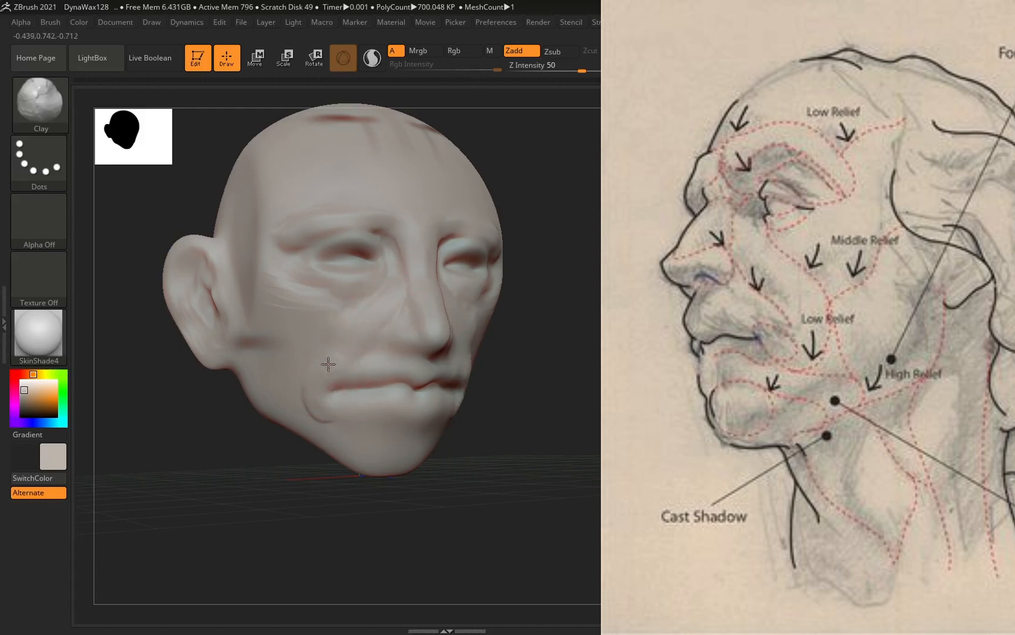
drag(314, 367, 313, 412)
shift+drag(529, 385, 479, 410)
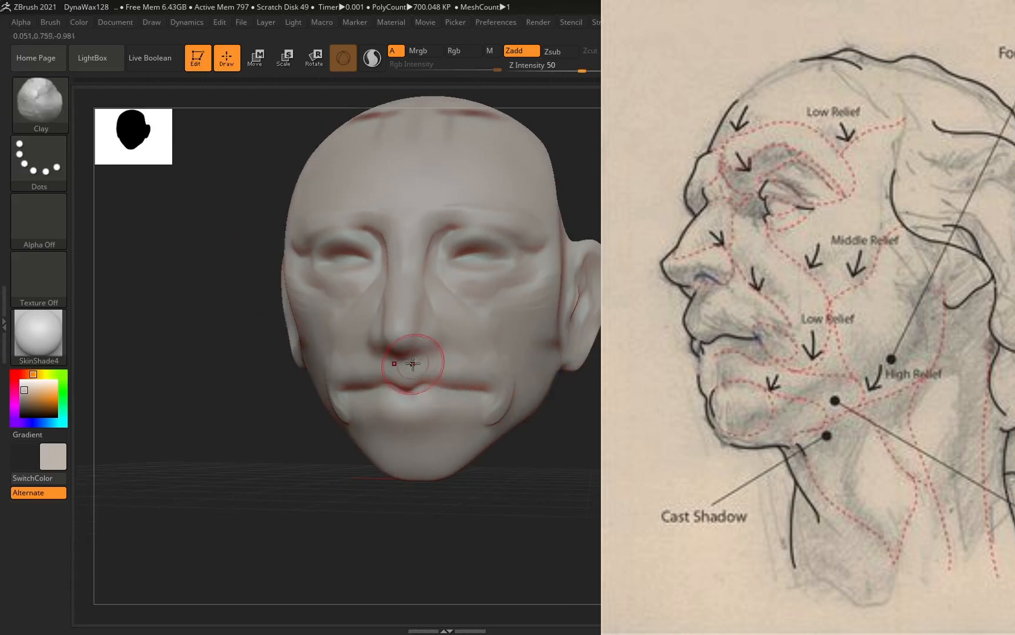
key(space)
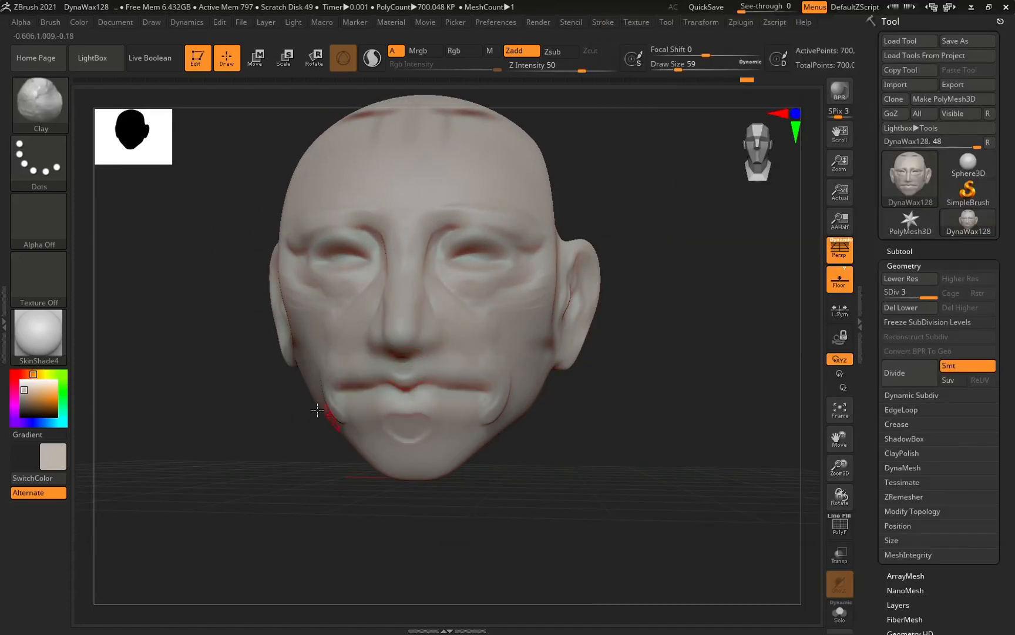
Step: Pull the chin and the area below the lower lip forward with the Move Topological brush at draw sizes 149 and 268
key(b)
key(m)
key(t)
mouse_move(567, 379)
mouse_down()
mouse_move(466, 386)
mouse_move(491, 385)
mouse_up()
key(space)
drag(498, 383, 565, 371)
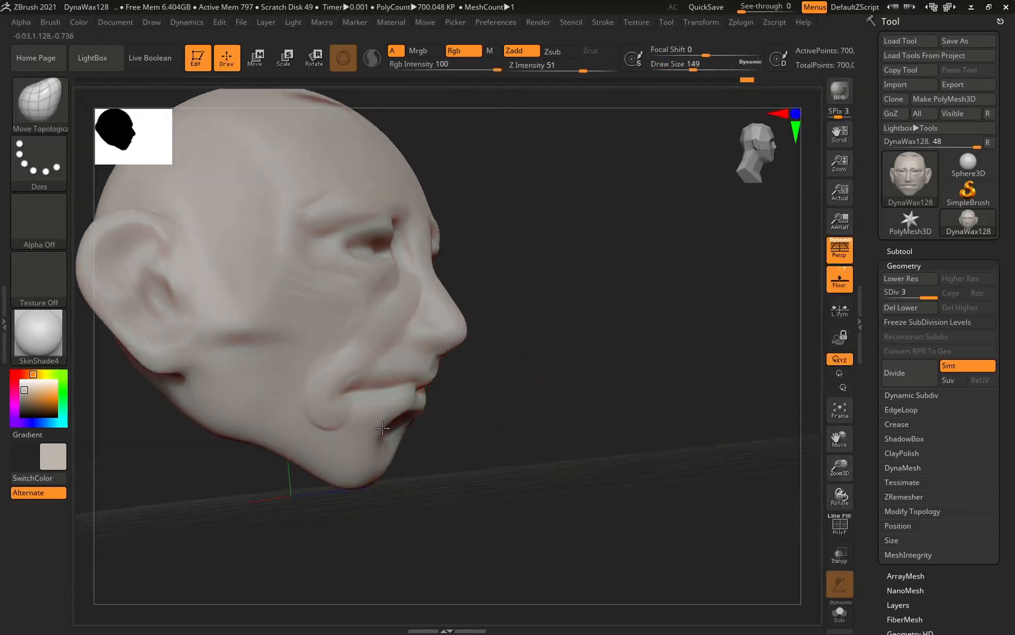
mouse_move(389, 428)
mouse_down()
mouse_move(361, 425)
mouse_move(414, 439)
mouse_move(409, 422)
mouse_up()
key(space)
drag(388, 473, 416, 474)
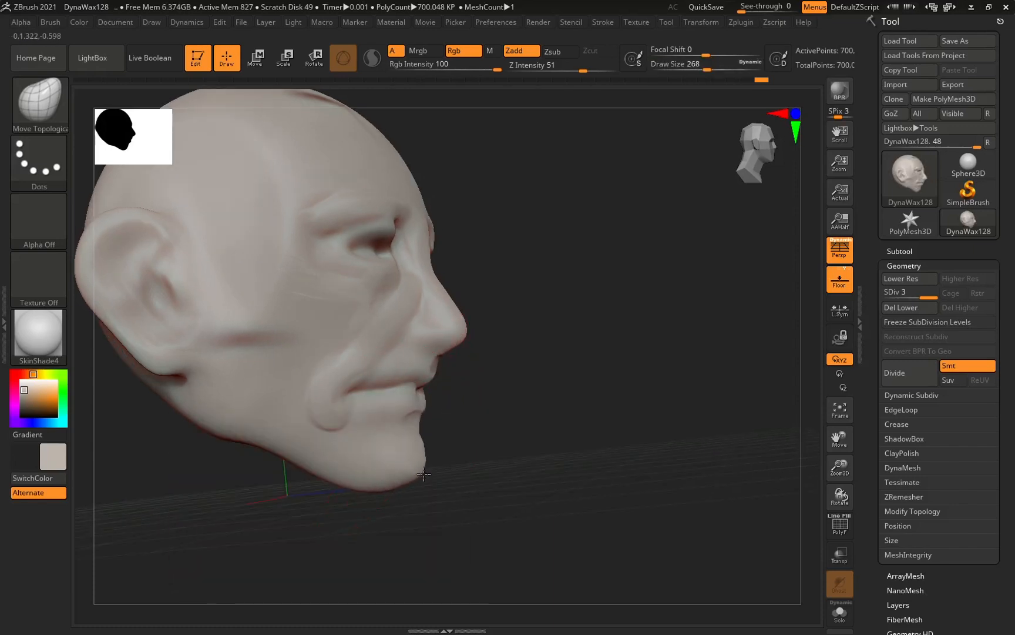
Step: Widen the nostrils with the Move Topological brush at draw size 80
mouse_move(480, 459)
mouse_down()
mouse_move(492, 444)
mouse_move(456, 458)
mouse_move(449, 410)
mouse_up()
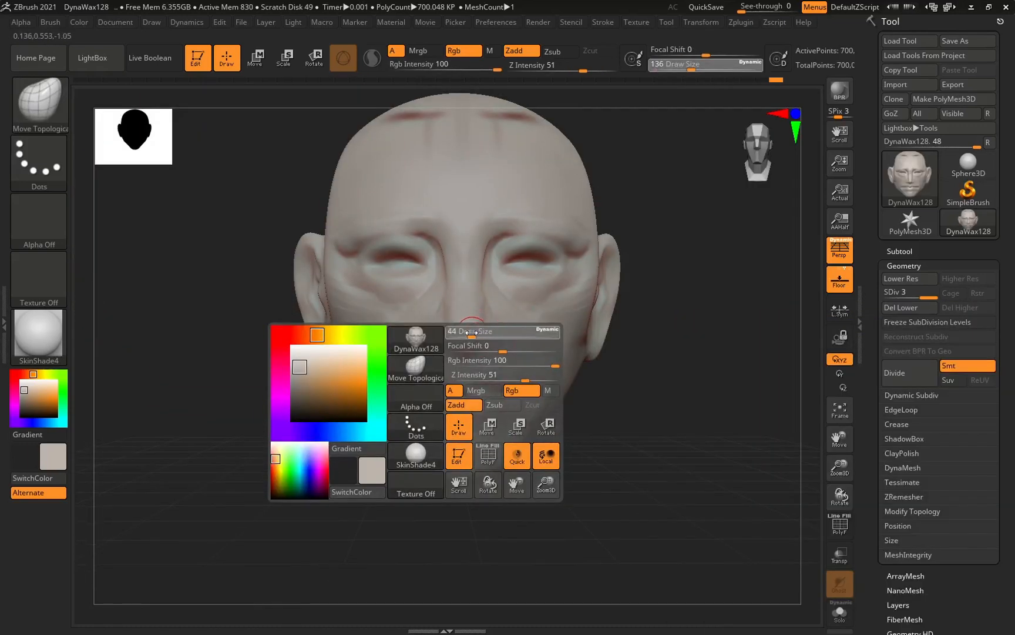
drag(471, 333, 470, 332)
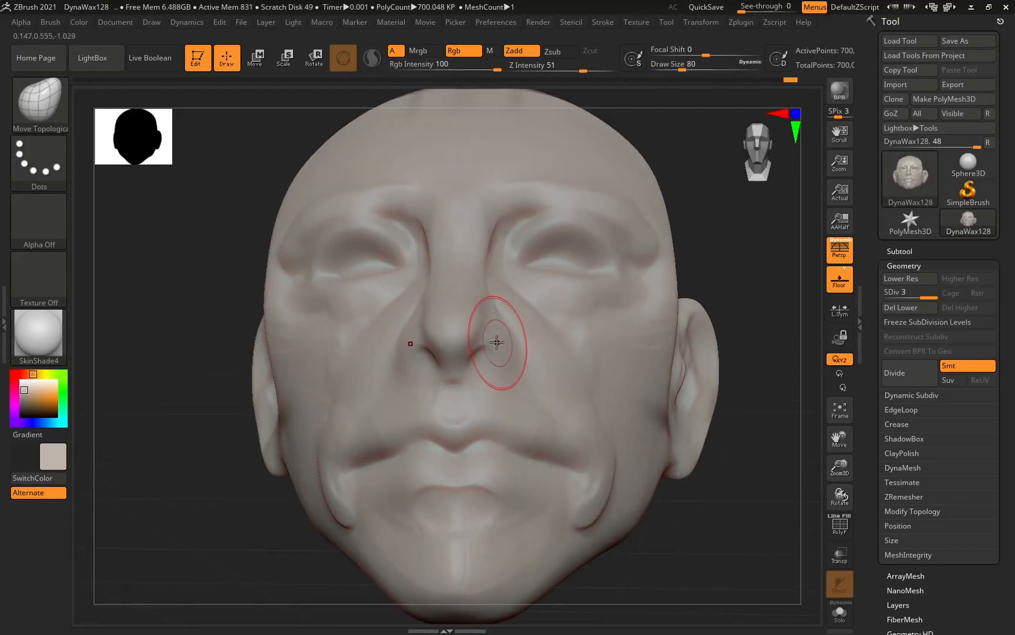
drag(498, 344, 516, 342)
ctrl+right_drag(654, 419, 615, 398)
mouse_move(732, 432)
alt+right_down()
mouse_move(680, 390)
mouse_move(687, 397)
mouse_move(576, 383)
mouse_move(504, 396)
alt+right_up()
Step: Smooth the folds around the mouth corners and blend the lower face with the Clay brush at draw size 177
key(shift)
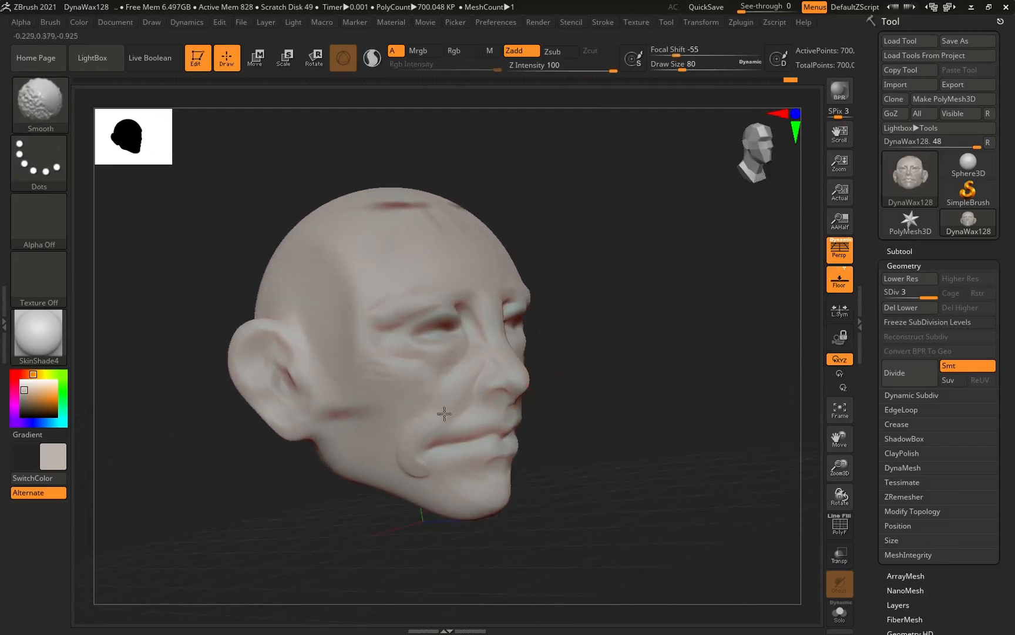
key(space)
drag(537, 261, 553, 261)
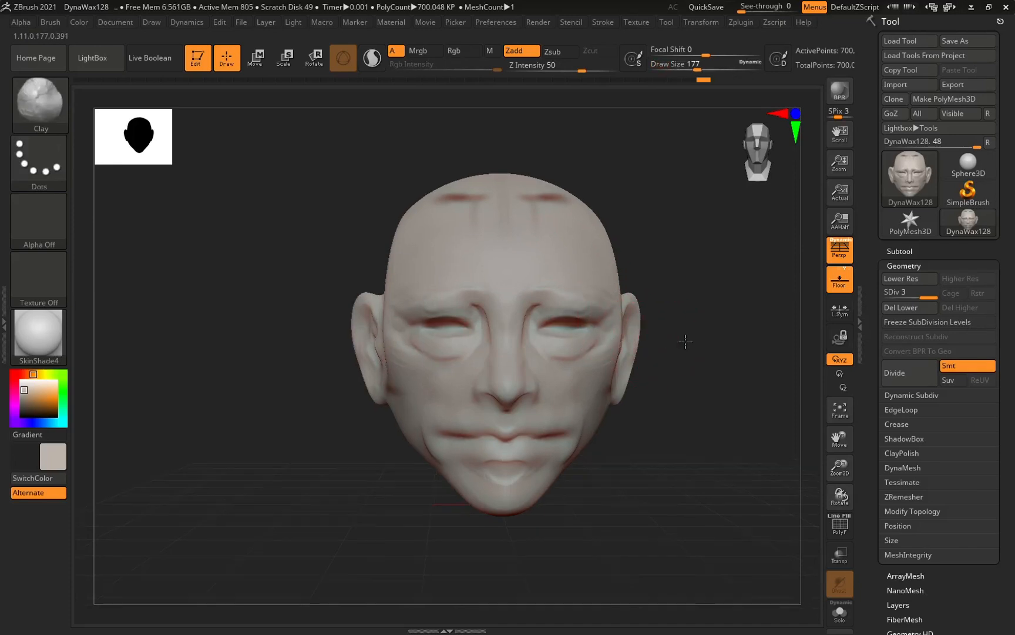
alt+right_drag(677, 349, 649, 337)
Step: Paint thin black guidelines across the hairline, brow and base of the nose with the Standard brush at draw size 22
key(space)
drag(501, 199, 477, 202)
click(44, 110)
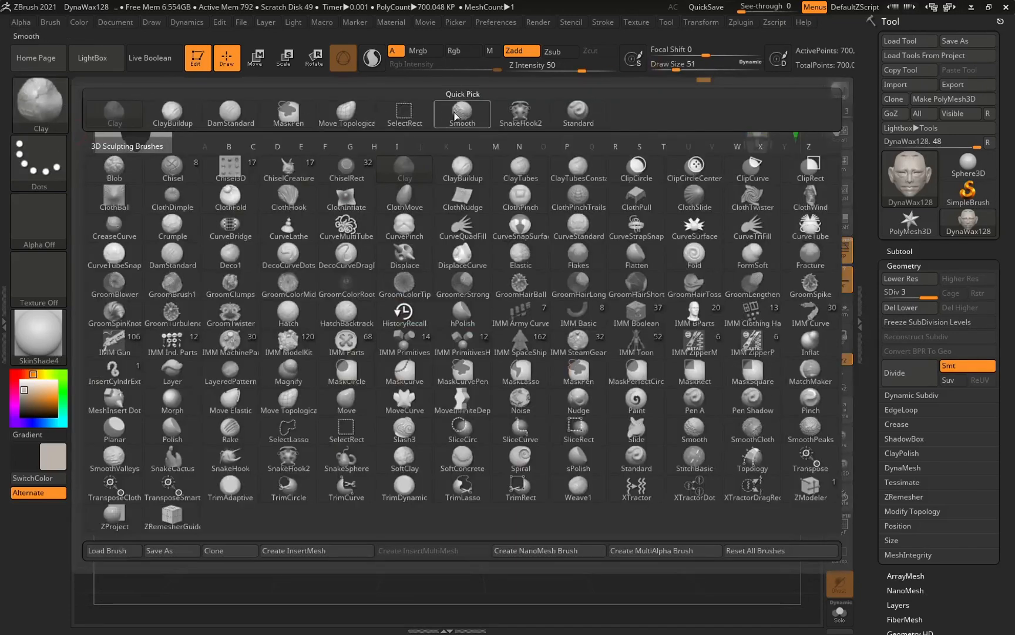
click(587, 118)
key(space)
drag(559, 229, 552, 229)
drag(658, 219, 656, 220)
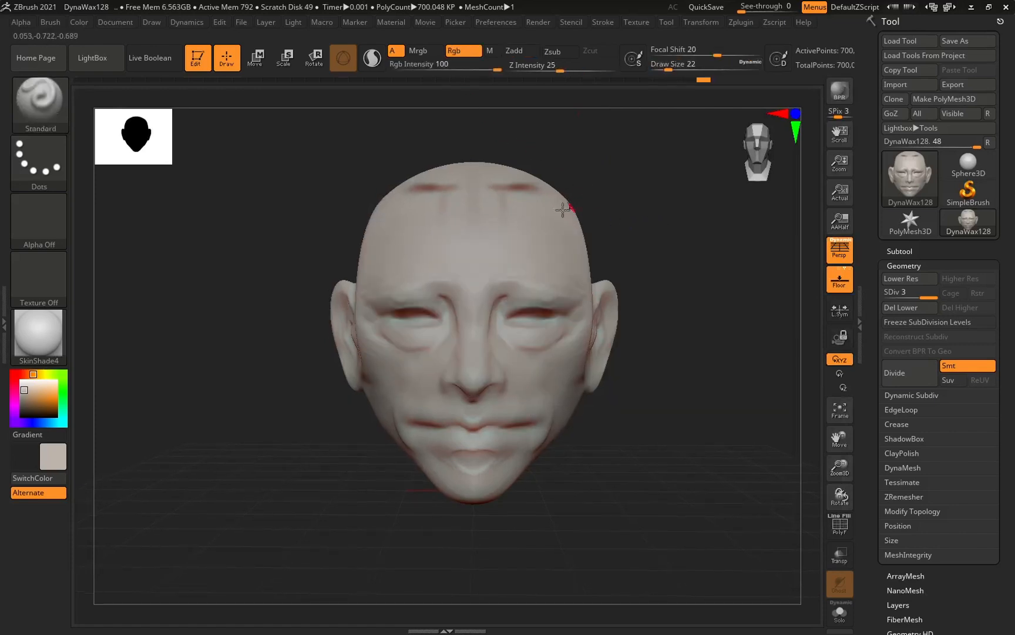
click(21, 416)
drag(347, 291, 599, 291)
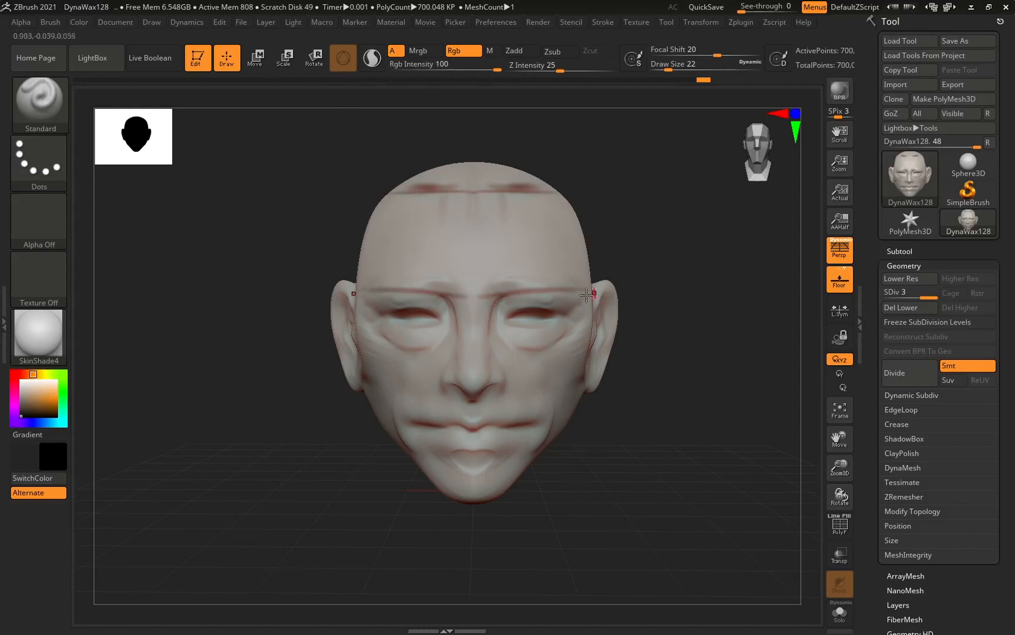
drag(490, 397, 582, 383)
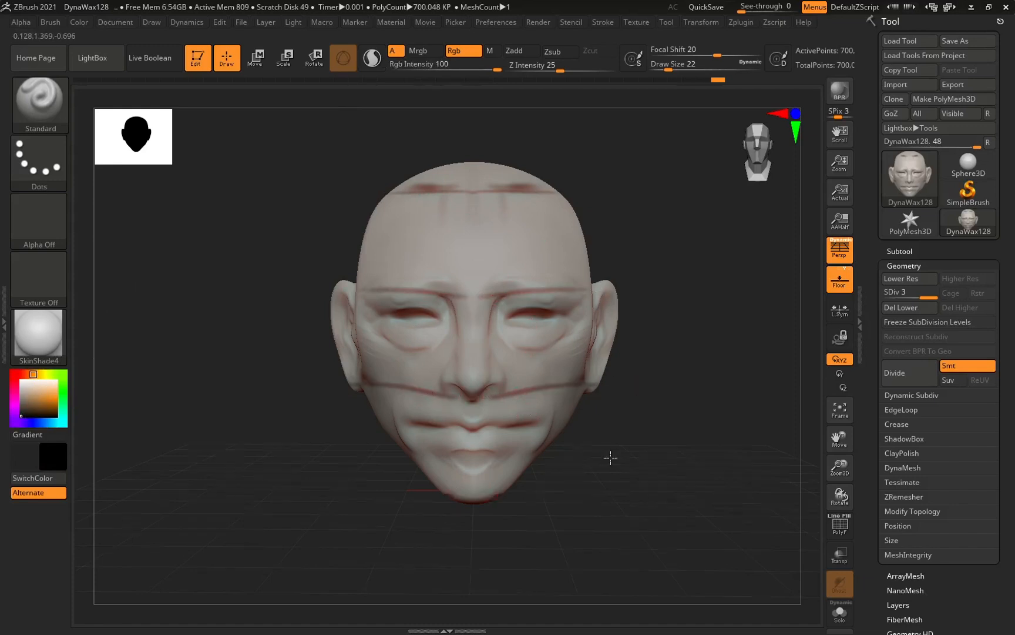
Step: Paint black guidelines down both sides of the face from the hairline past the cheeks to the jaw
drag(618, 458, 536, 225)
drag(532, 329, 538, 494)
drag(630, 483, 660, 476)
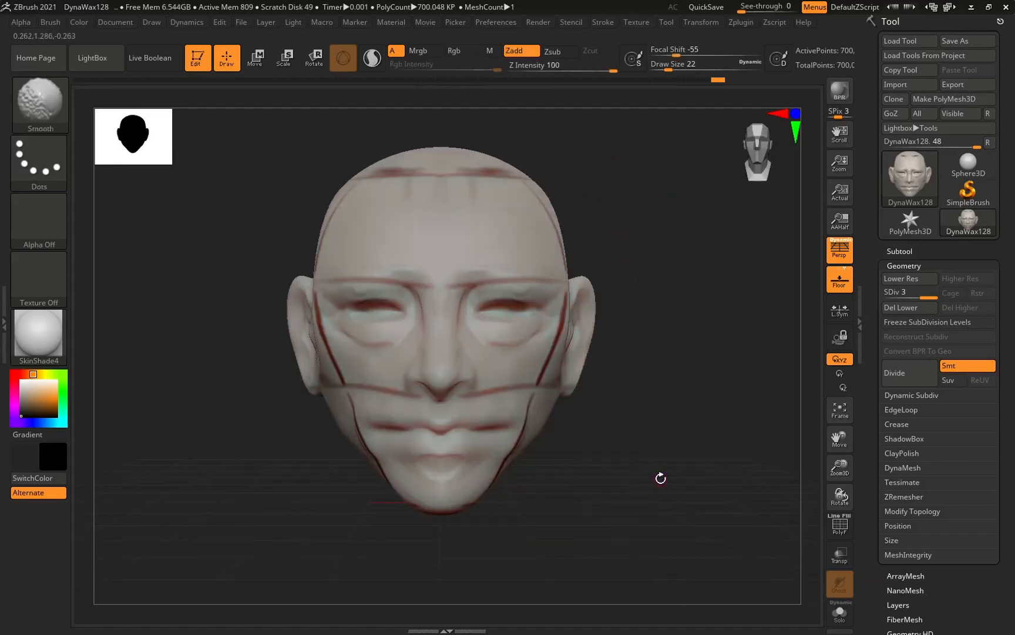
Step: Try to paint a dark patch at the outer eye socket with the Standard brush at draw size 97
key(space)
drag(476, 297, 493, 299)
drag(619, 320, 701, 308)
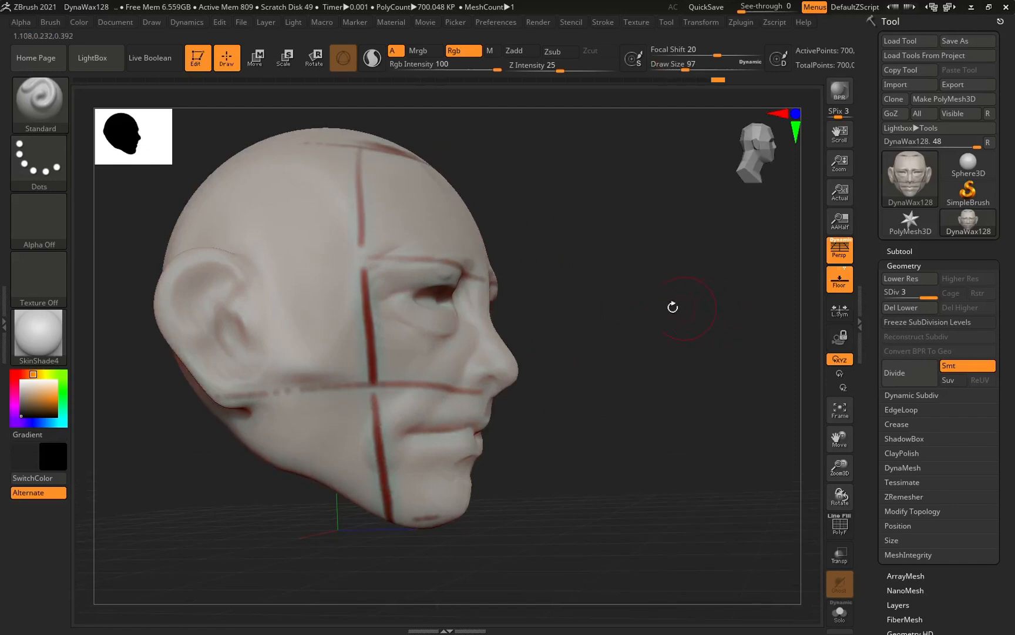
mouse_move(396, 311)
mouse_down()
mouse_move(417, 320)
mouse_move(412, 296)
mouse_move(417, 323)
mouse_up()
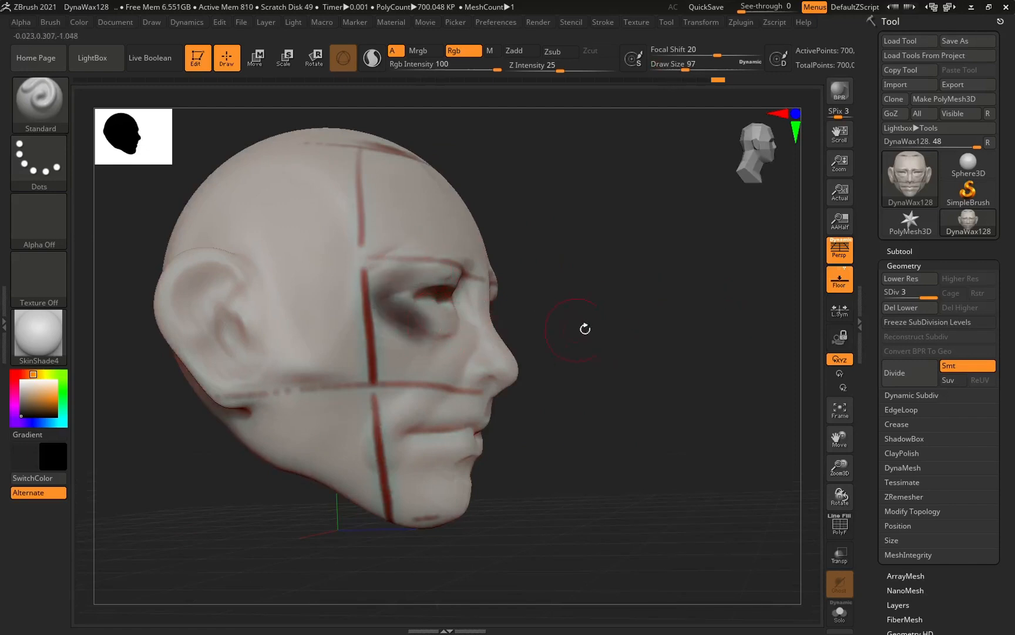
shift+drag(587, 306, 571, 304)
Step: Paint black vertical guidelines from the forehead to the inner and outer eye corners with the Standard brush at draw size 41
key(space)
drag(566, 181, 567, 290)
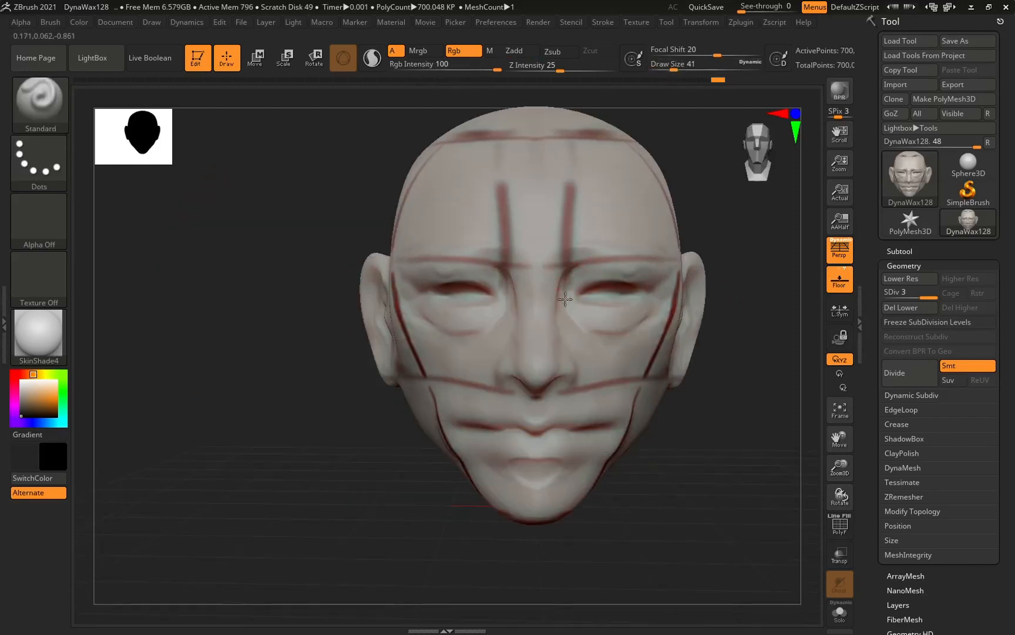
drag(642, 200, 642, 307)
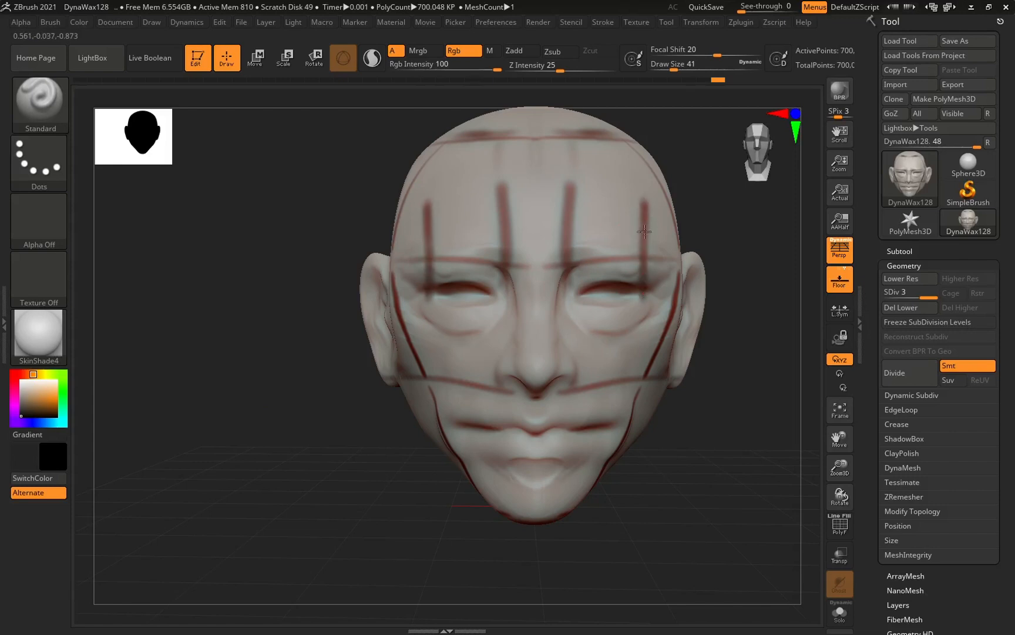
drag(585, 180, 584, 281)
key(c)
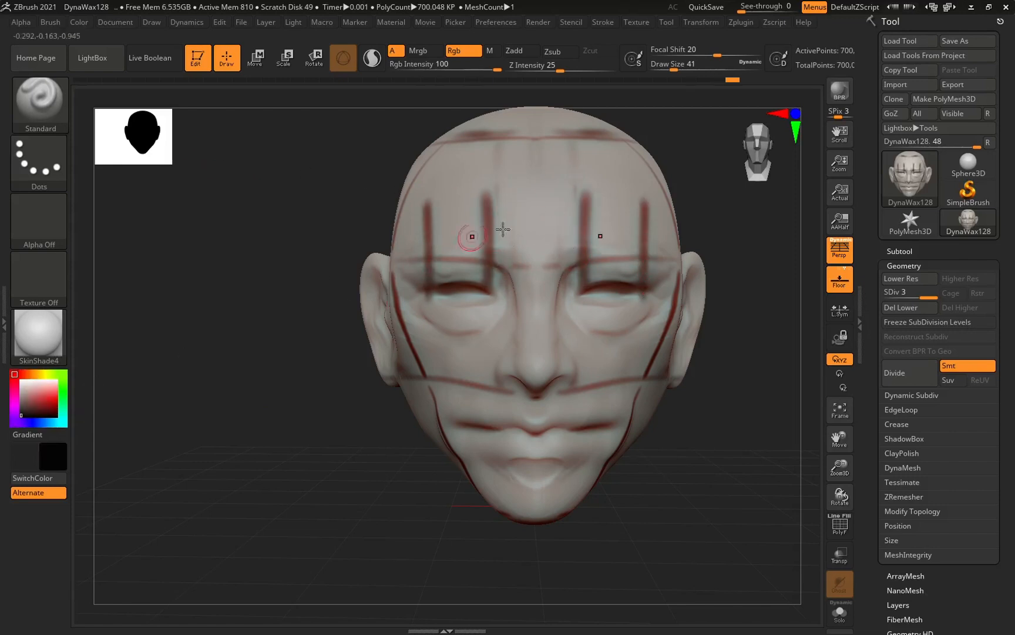
mouse_move(541, 221)
mouse_down()
mouse_move(551, 263)
mouse_move(536, 265)
mouse_up()
key(ctrl+z)
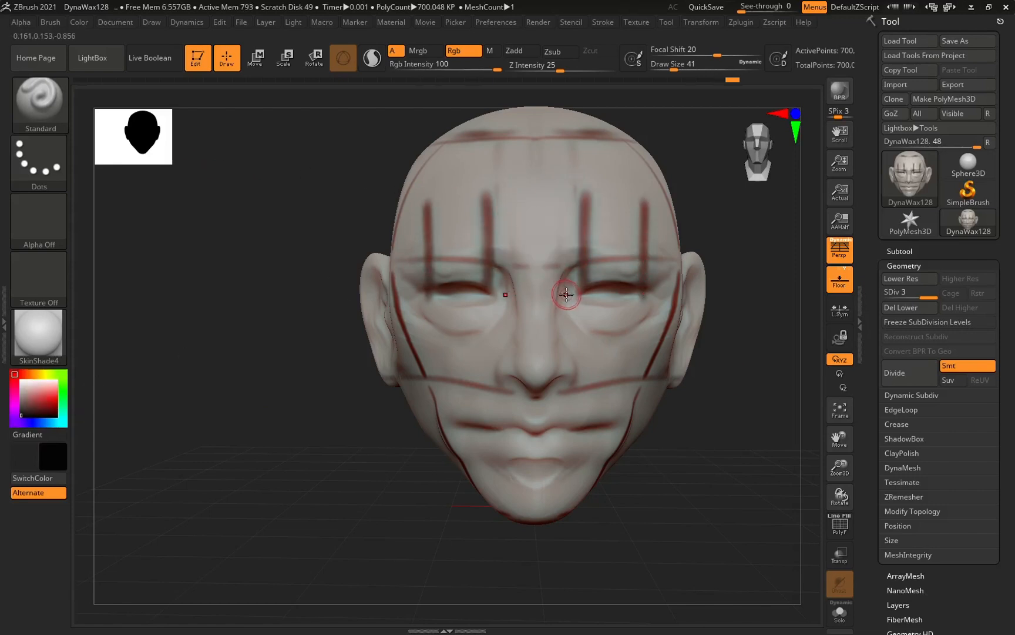
Step: Paint black vertical guidelines from the centre of each eye down past the mouth to the jaw
mouse_move(613, 304)
mouse_down()
mouse_move(622, 446)
mouse_move(613, 418)
mouse_up()
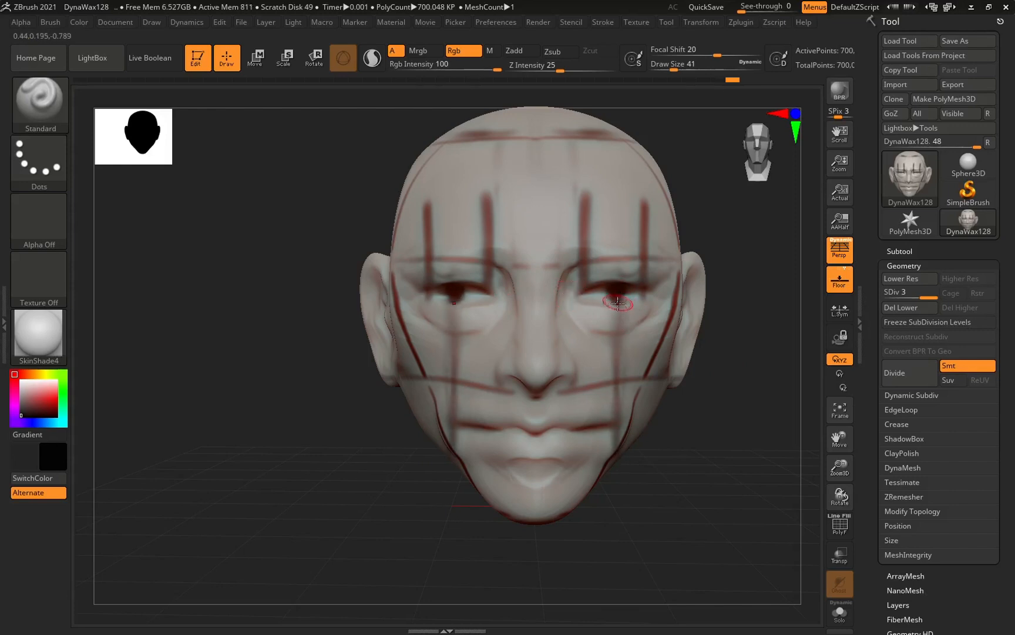
drag(618, 302, 613, 406)
mouse_move(615, 352)
mouse_down()
mouse_move(617, 455)
mouse_move(607, 448)
mouse_up()
drag(681, 446, 435, 422)
Step: Thicken the nose-base guideline across the cheek towards the ear with the Standard brush at draw size 87
key(space)
mouse_move(671, 356)
mouse_down()
mouse_move(652, 360)
mouse_move(722, 361)
mouse_up()
drag(584, 363, 519, 368)
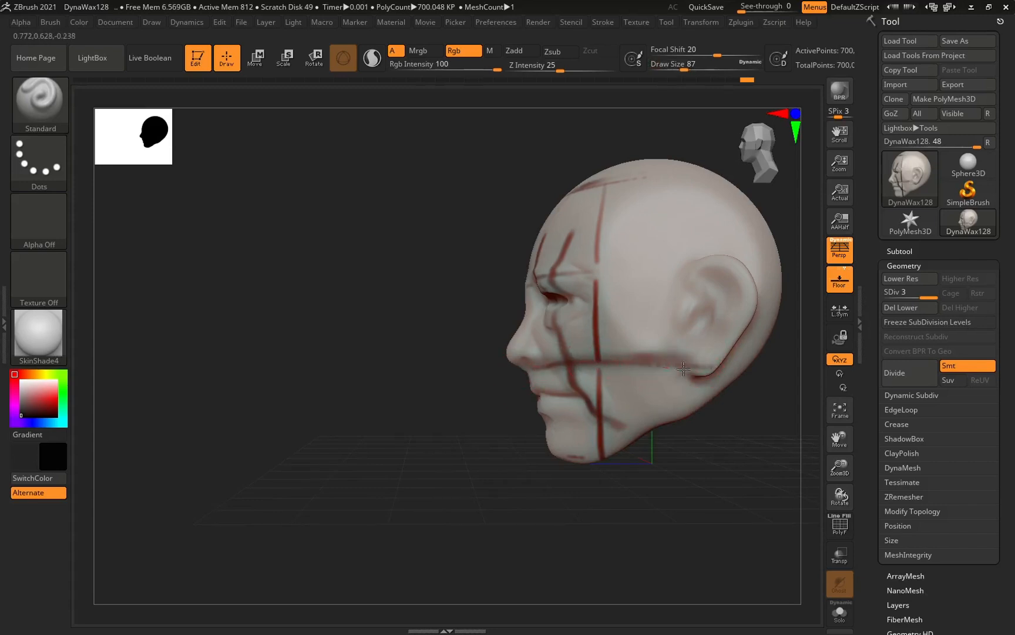
shift+drag(503, 440, 628, 369)
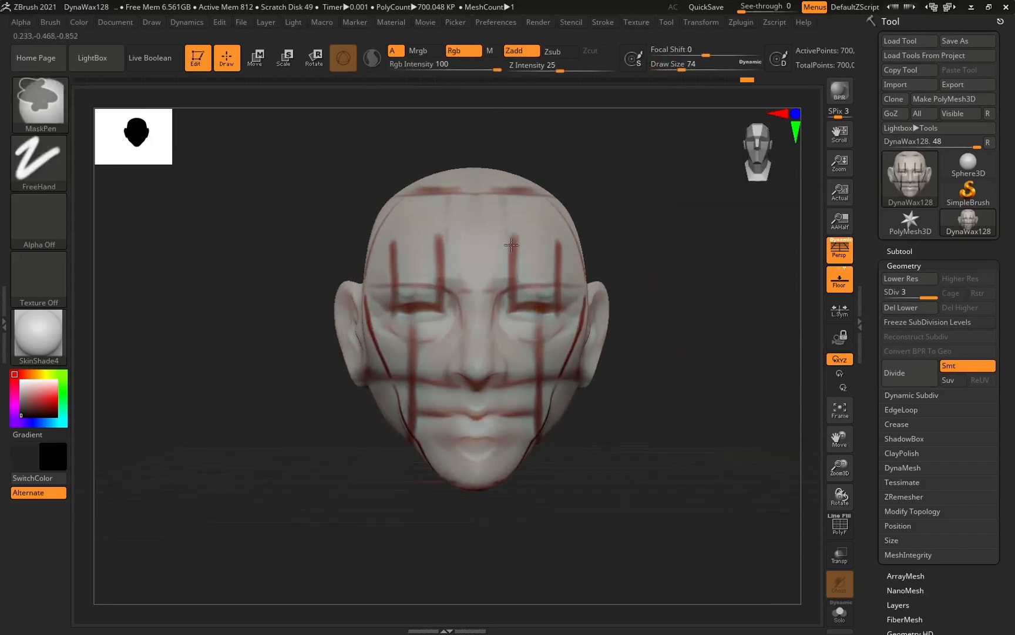
drag(672, 200, 621, 227)
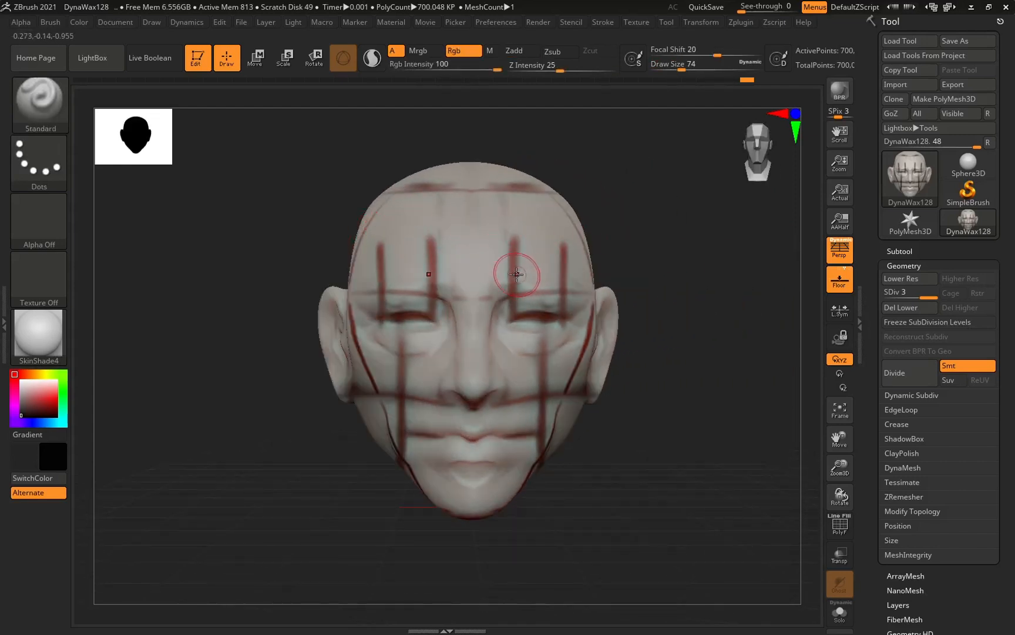
Step: Paint dark red dividing lines down the forehead and temples and fill the central forehead plane at draw size 46
click(51, 404)
key(space)
drag(470, 232, 446, 232)
drag(434, 195, 435, 199)
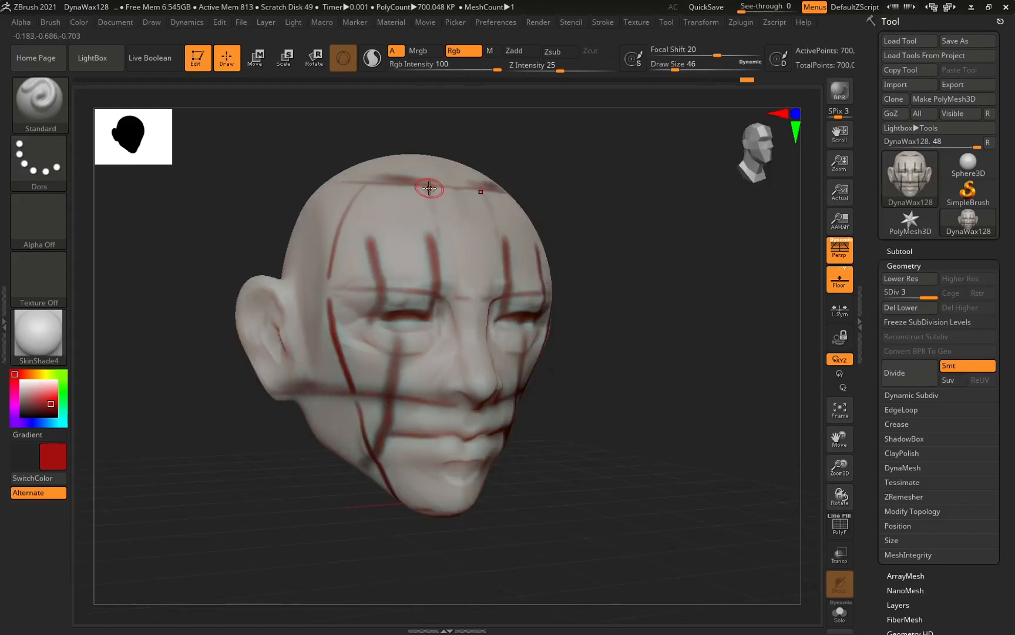
shift+drag(616, 301, 573, 293)
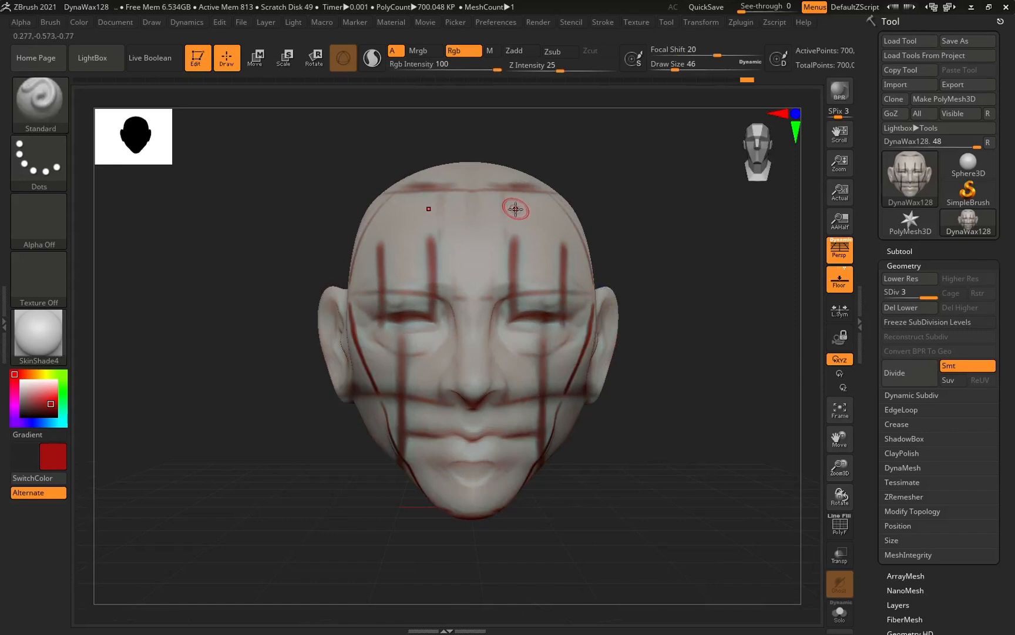
drag(516, 208, 521, 292)
right_drag(544, 245, 471, 215)
mouse_move(471, 214)
mouse_down()
mouse_move(487, 238)
mouse_move(470, 276)
mouse_up()
drag(589, 203, 597, 279)
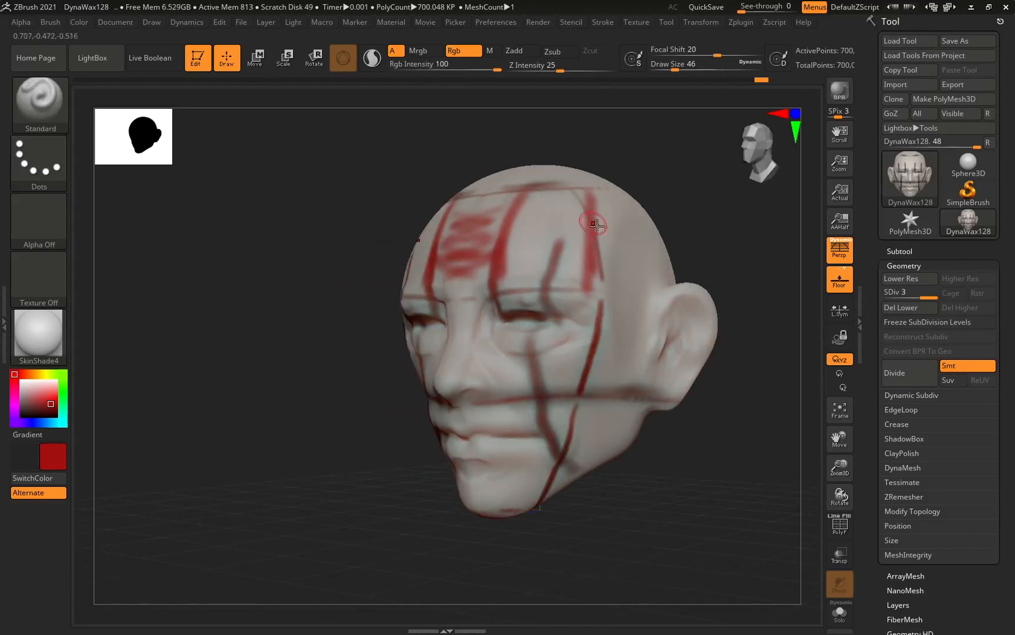
Step: Sculpt the central and side planes of the forehead with the Clay brush at draw size 158
shift+right_drag(587, 274, 638, 270)
key(b)
key(c)
key(l)
right_click(460, 216)
drag(460, 217, 475, 216)
mouse_move(555, 225)
right_down()
mouse_move(663, 191)
mouse_move(570, 197)
mouse_move(561, 217)
right_up()
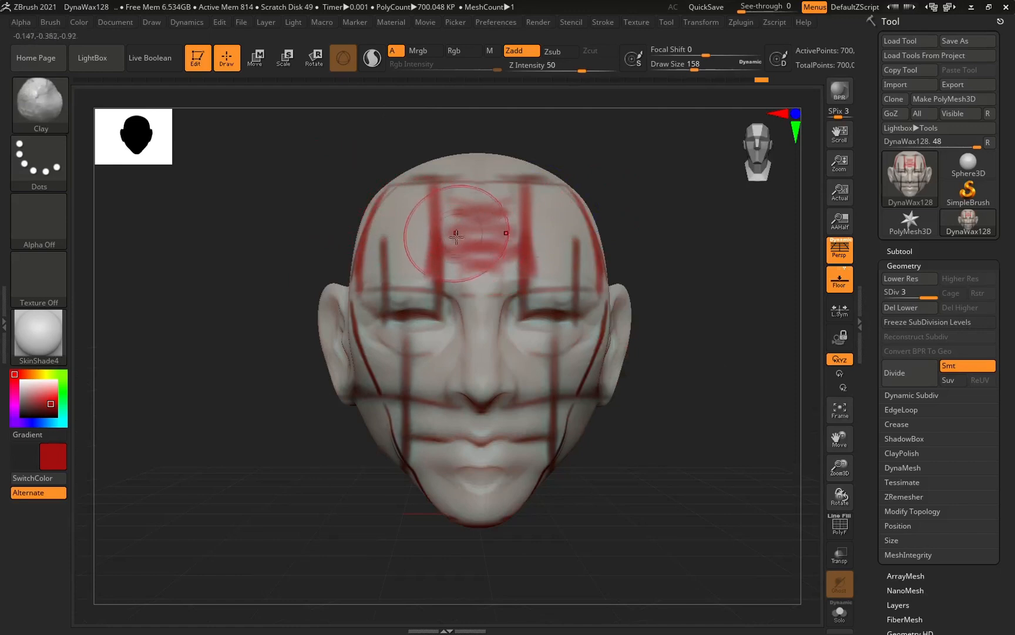
right_drag(470, 203, 715, 213)
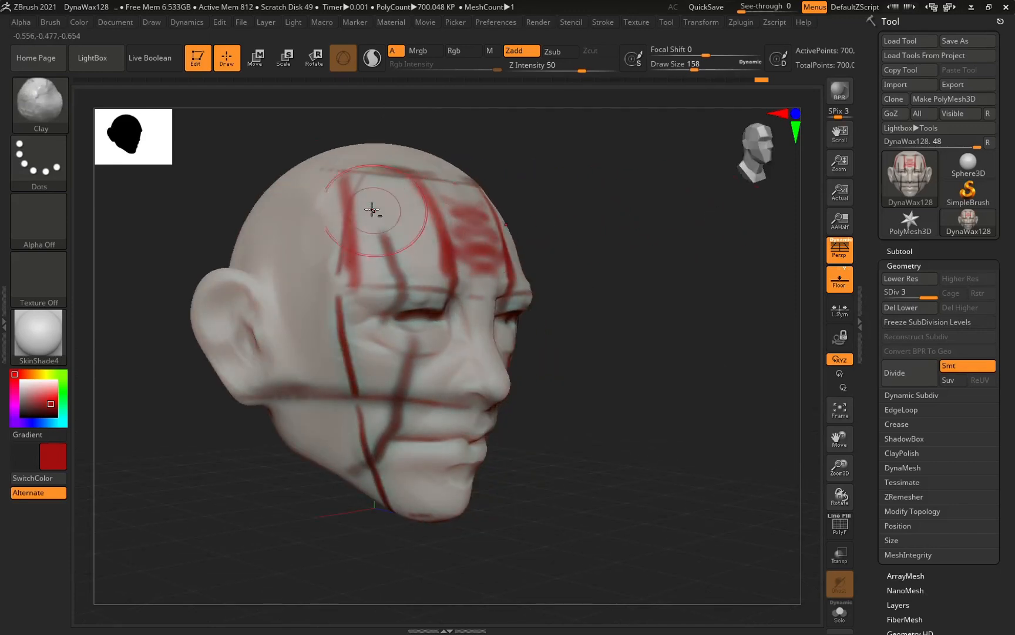
shift+right_drag(504, 226, 566, 220)
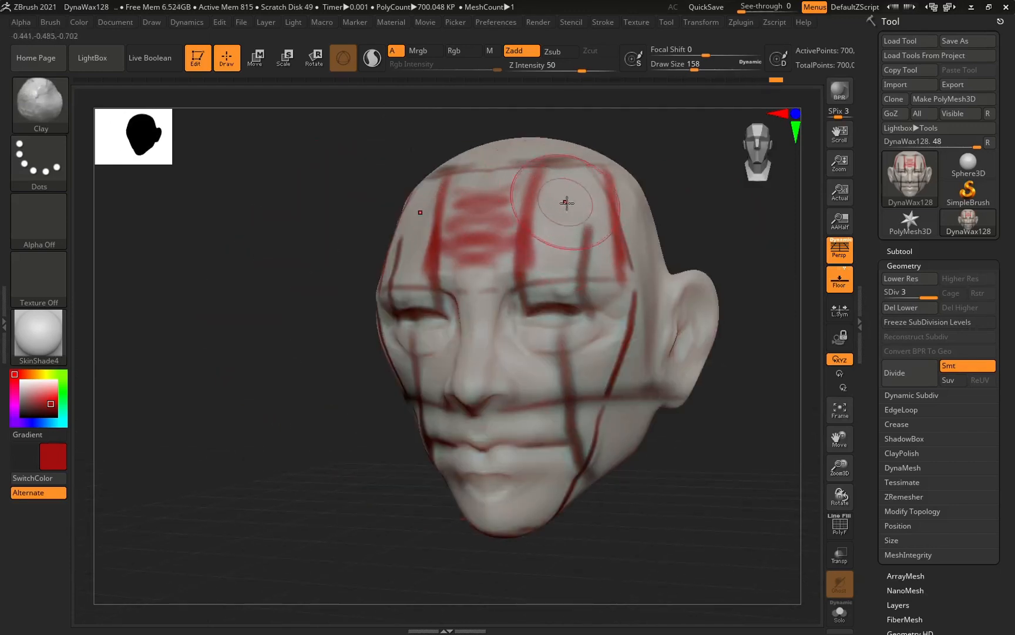
Step: Paint dark yellow marks over the central and side forehead planes with the Standard brush at draw size 54
click(42, 374)
click(40, 105)
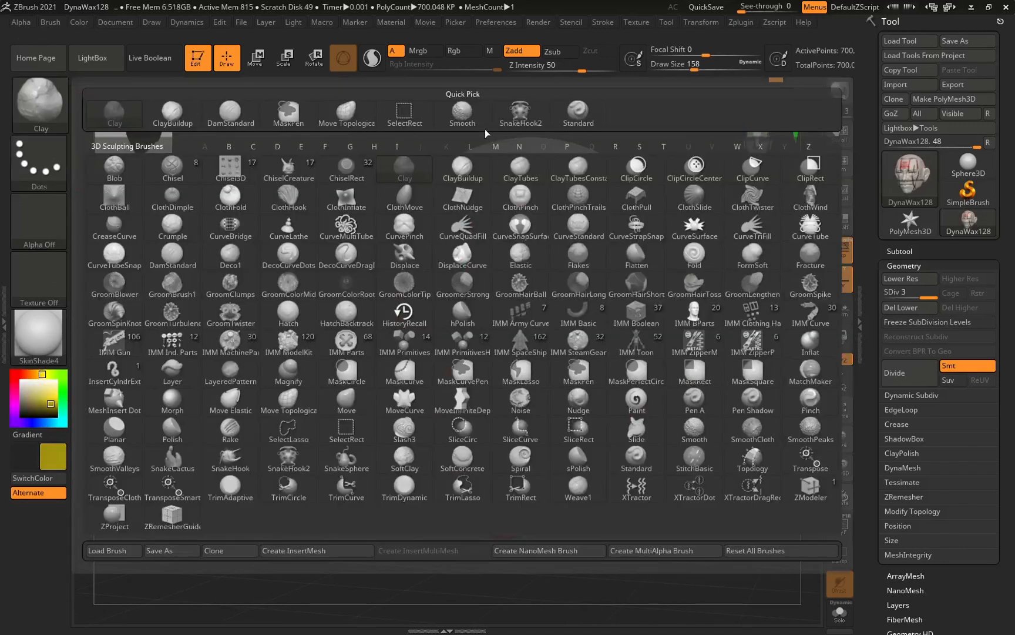
click(575, 113)
right_click(489, 314)
drag(564, 233, 545, 233)
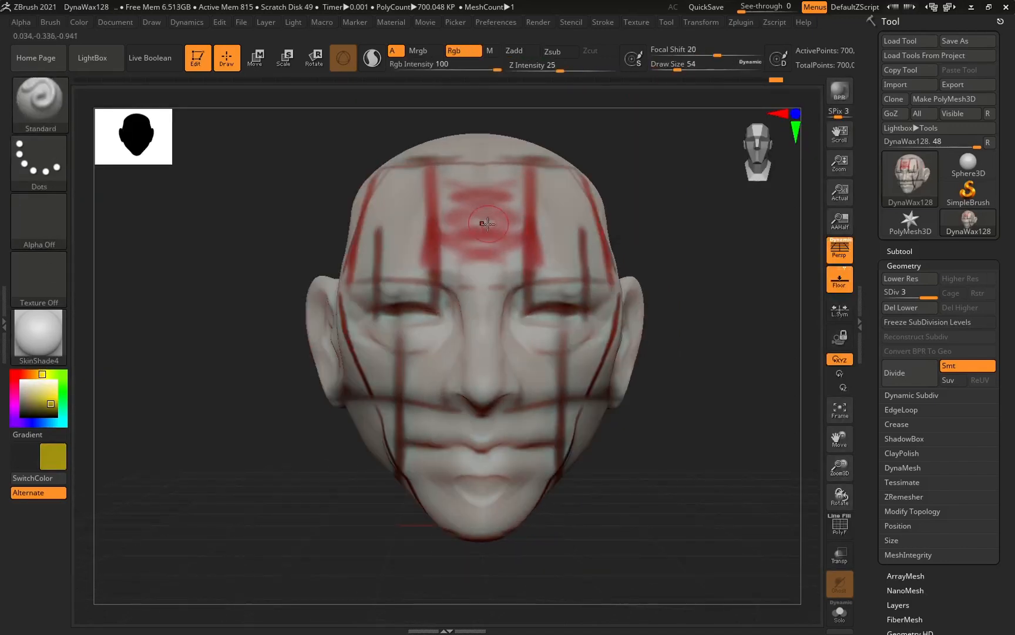
mouse_move(642, 218)
mouse_down()
mouse_move(573, 221)
mouse_move(619, 234)
mouse_up()
drag(545, 211, 622, 236)
shift+drag(310, 370, 359, 366)
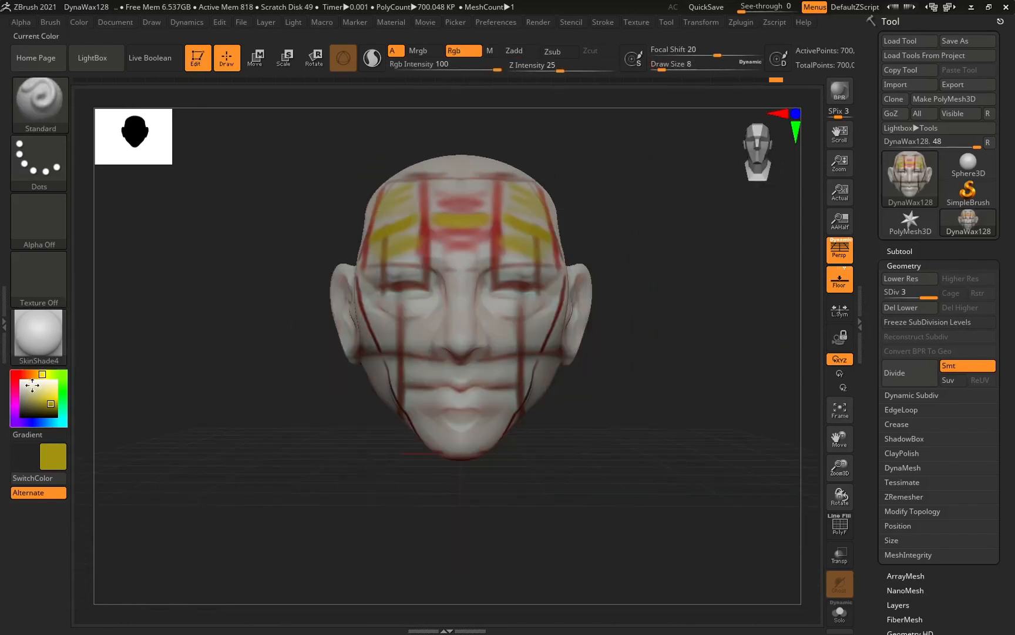
Step: Cover the painted guidelines with a light beige colour and build up the brow ridge with ClayBuildup at draw size 49
click(15, 374)
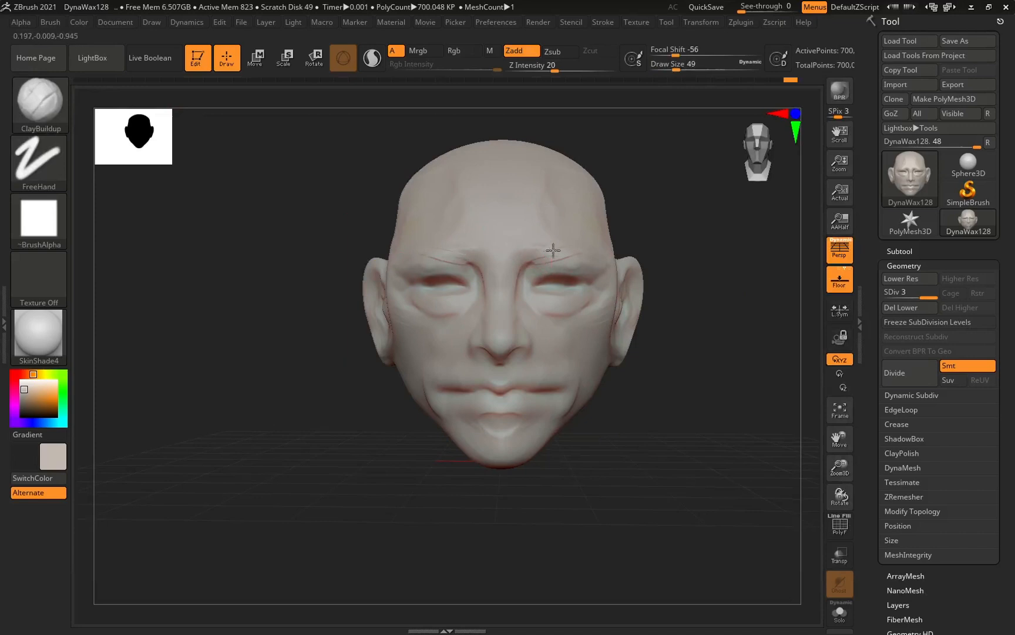
drag(552, 252, 598, 263)
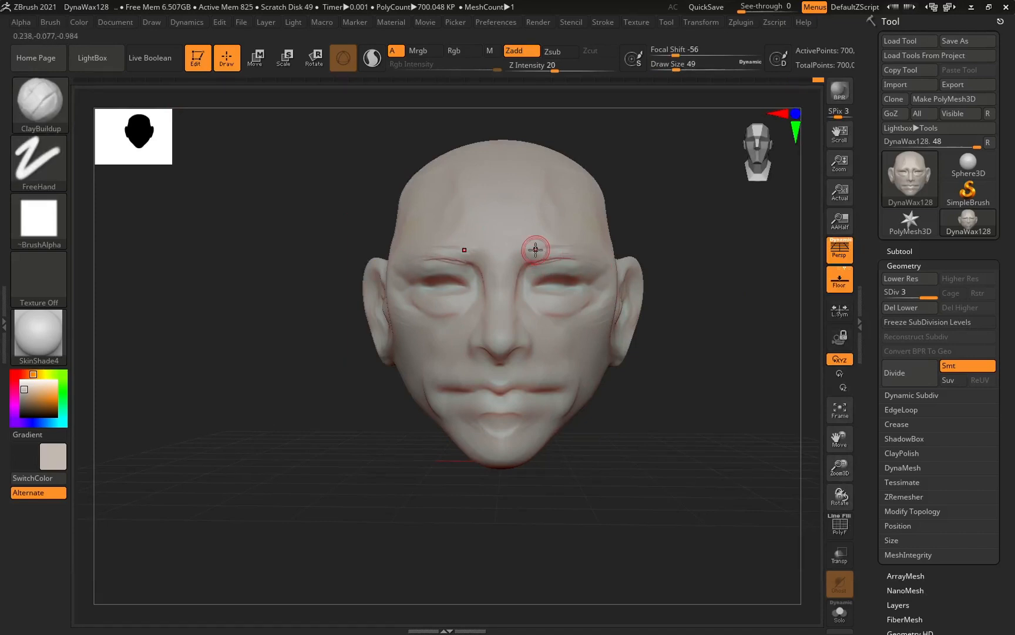
Step: Carve the creases beneath the brows and around the eyes with the DamStandard brush at draw size 90
key(b)
click(240, 116)
key(space)
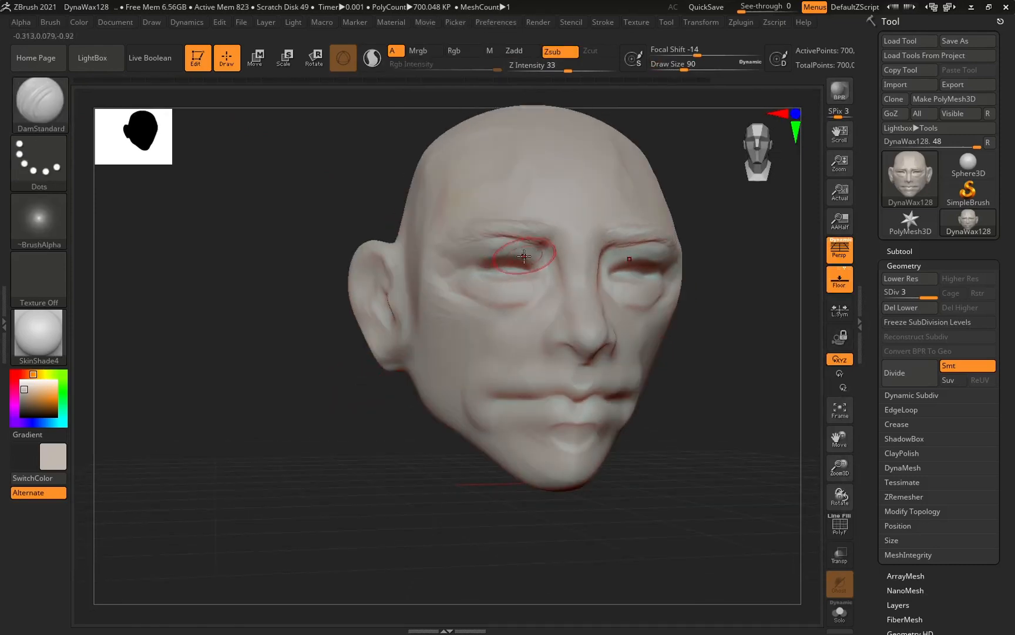
mouse_move(336, 420)
mouse_down()
mouse_move(461, 297)
mouse_move(403, 294)
mouse_move(464, 293)
mouse_up()
drag(322, 406, 277, 453)
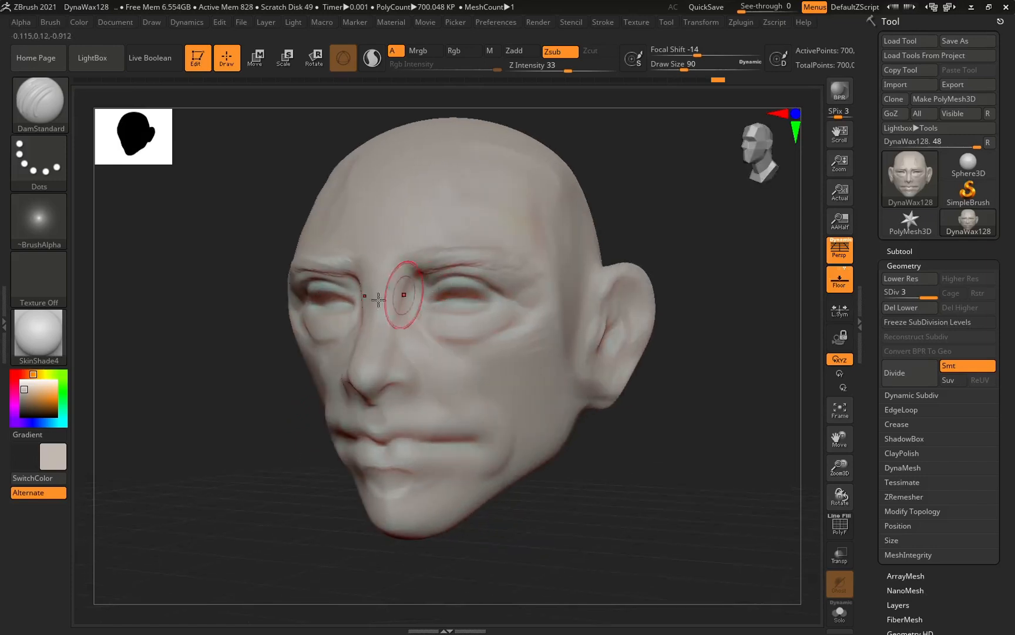
Step: Build up the upper lids, under-eye areas and outer brow with the Clay brush at draw size 90
key(b)
key(c)
key(l)
mouse_move(428, 274)
mouse_down()
mouse_move(511, 279)
mouse_move(496, 284)
mouse_up()
drag(487, 331, 445, 335)
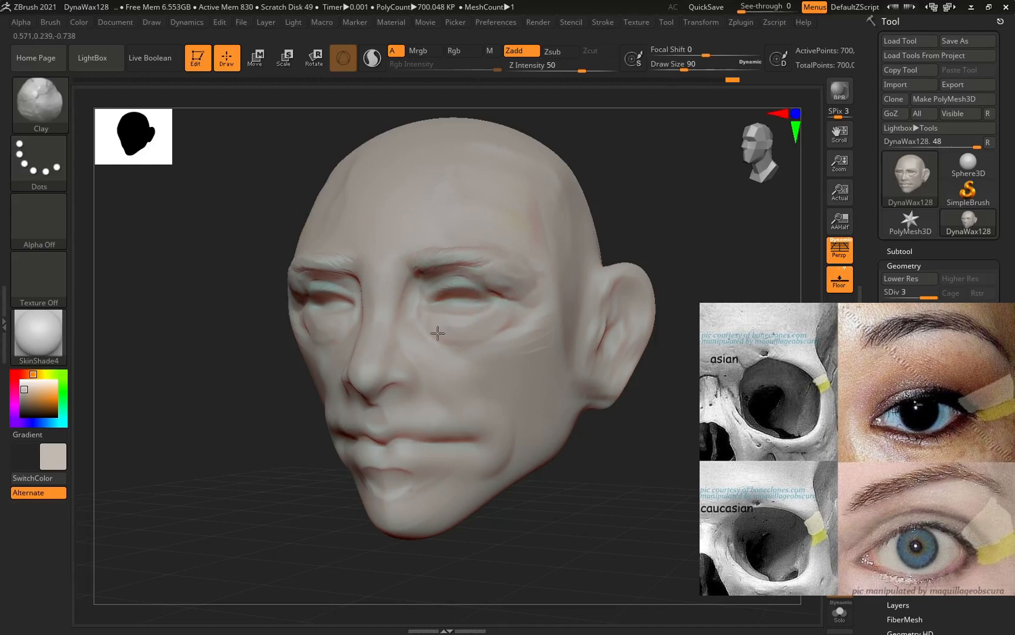
drag(445, 336, 495, 327)
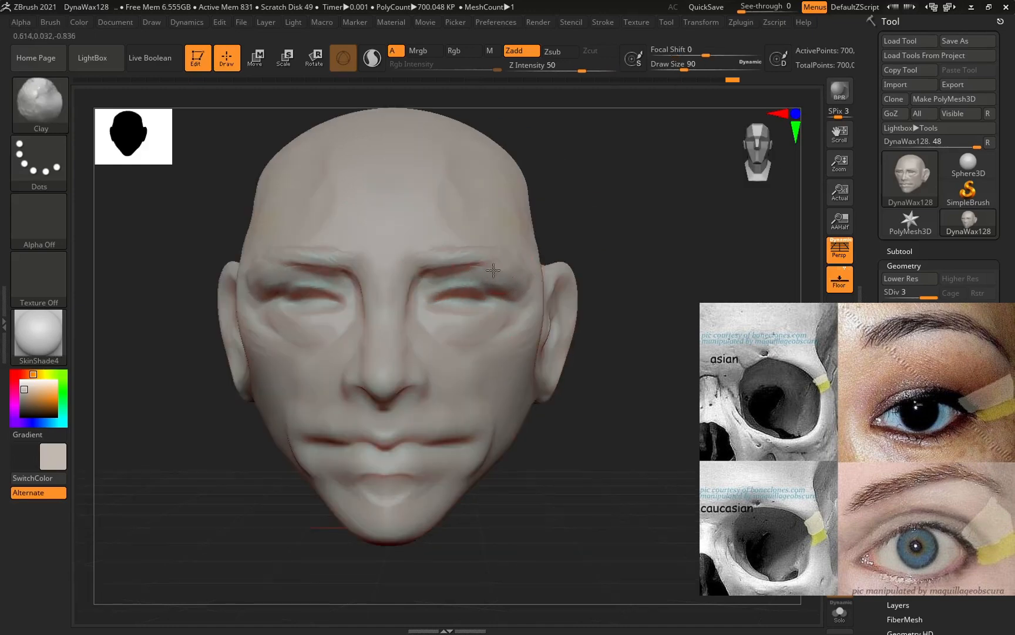
drag(515, 292, 510, 287)
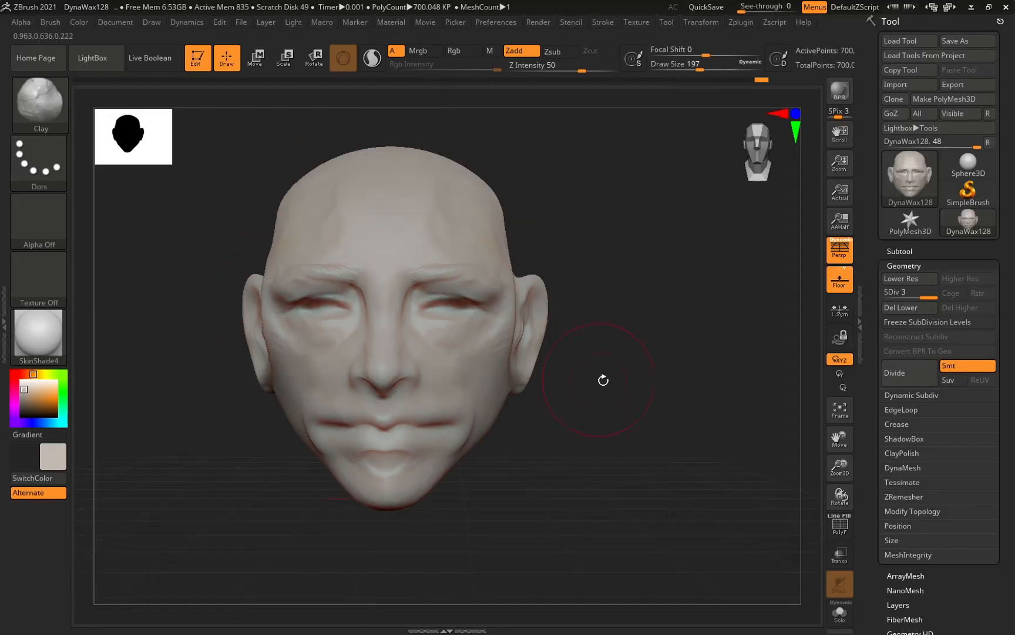
Step: Sculpt the cheekbone and the side of the face towards the ear with the Clay brush at draw sizes 120 and 101
drag(602, 379, 592, 384)
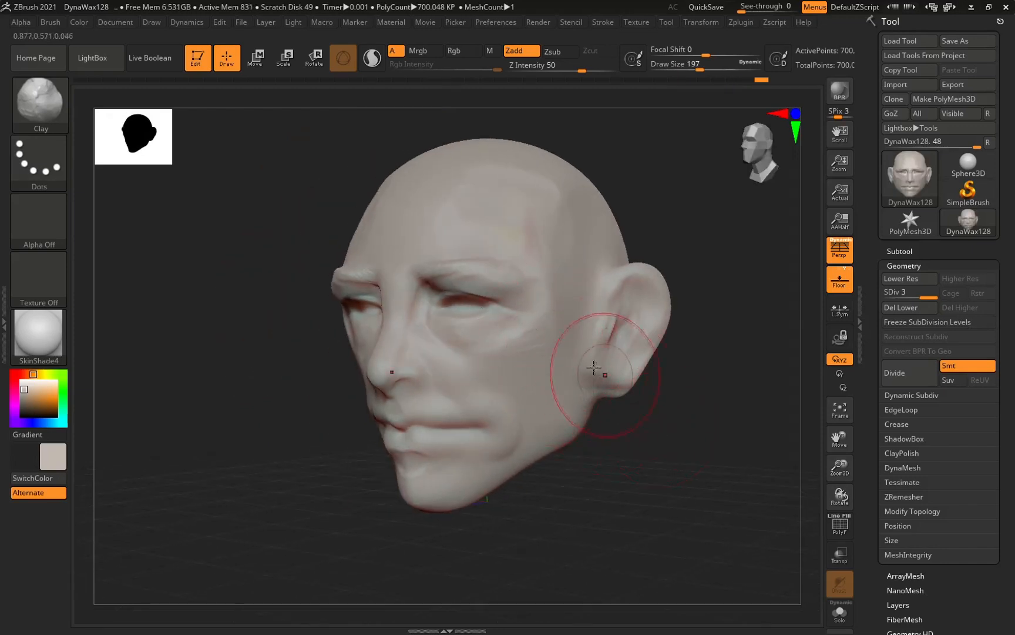
key(space)
drag(567, 329, 549, 333)
alt+right_drag(548, 333, 511, 334)
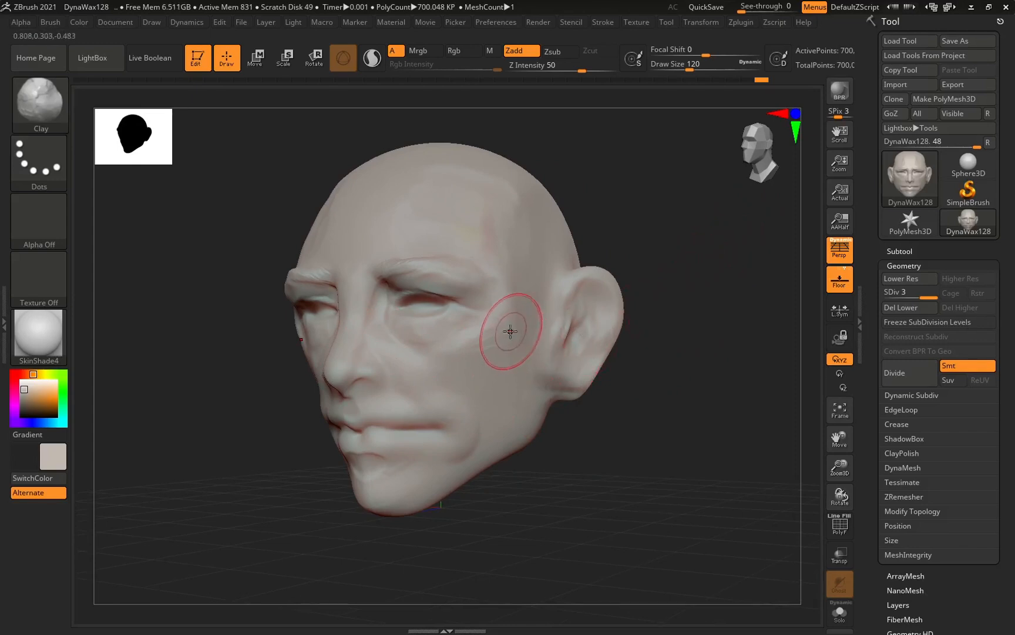
key(space)
drag(518, 334, 509, 335)
right_drag(542, 367, 551, 381)
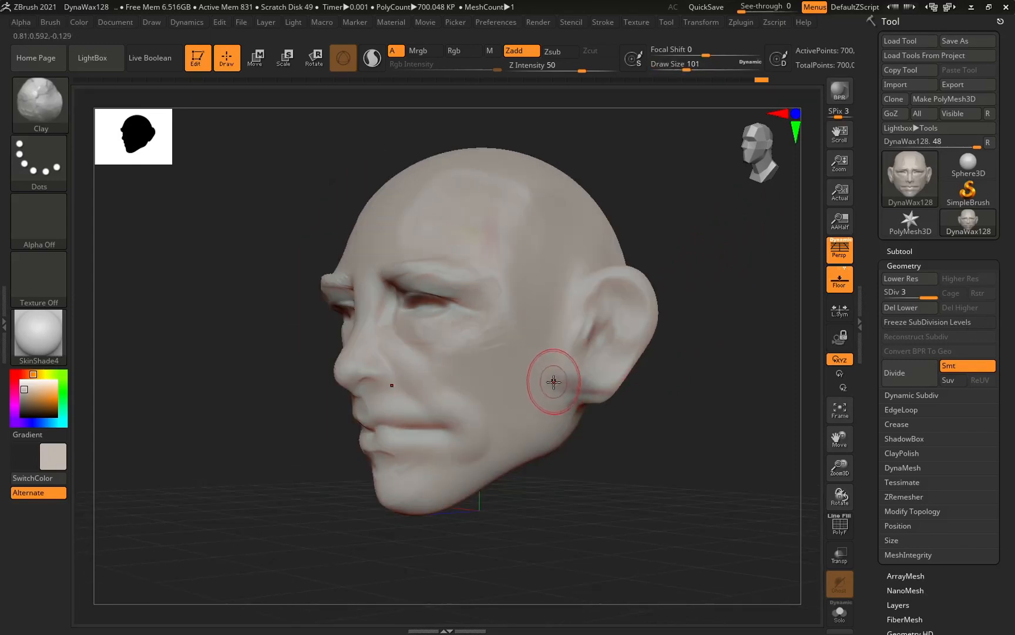
Step: Define the cheek planes and the line from cheek to jaw with the Clay brush at draw sizes 65 and 54
key(space)
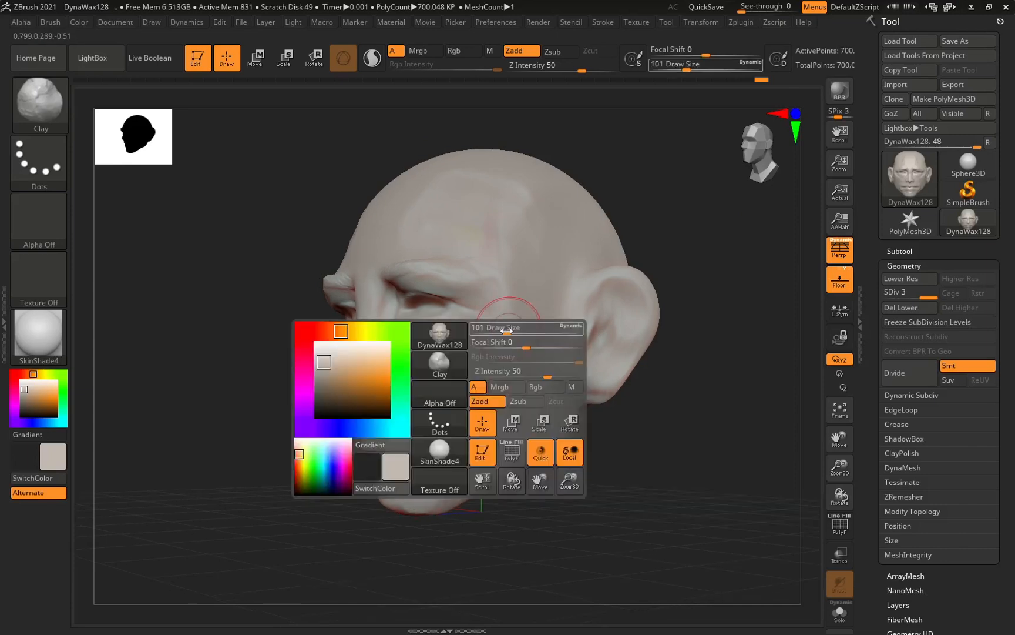
drag(508, 328, 493, 330)
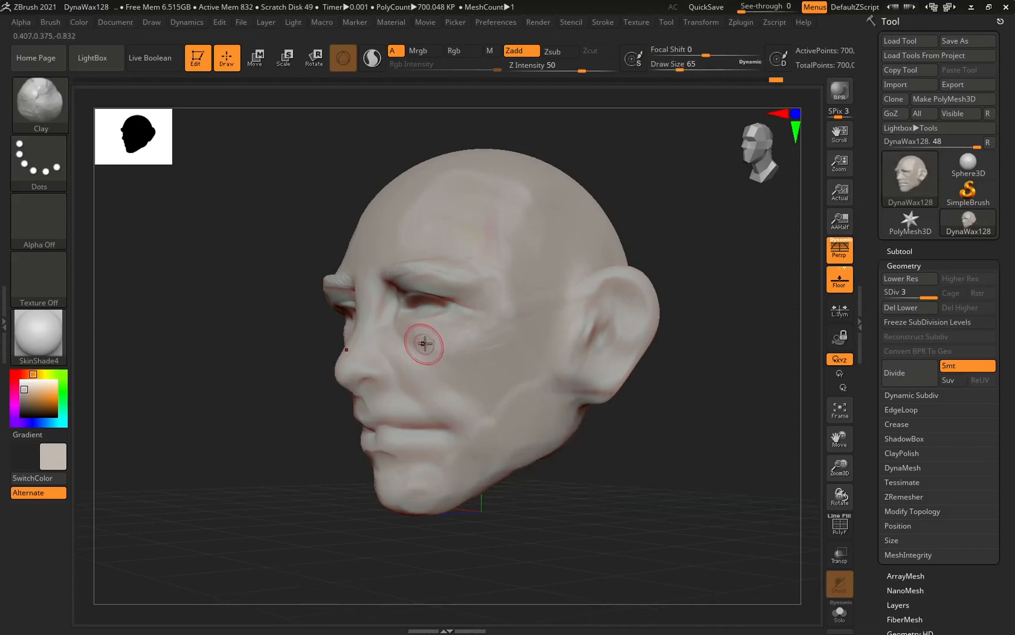
key(space)
drag(498, 335, 474, 367)
mouse_move(474, 360)
mouse_down()
mouse_move(482, 351)
mouse_move(491, 371)
mouse_up()
drag(319, 505, 372, 498)
drag(457, 356, 433, 359)
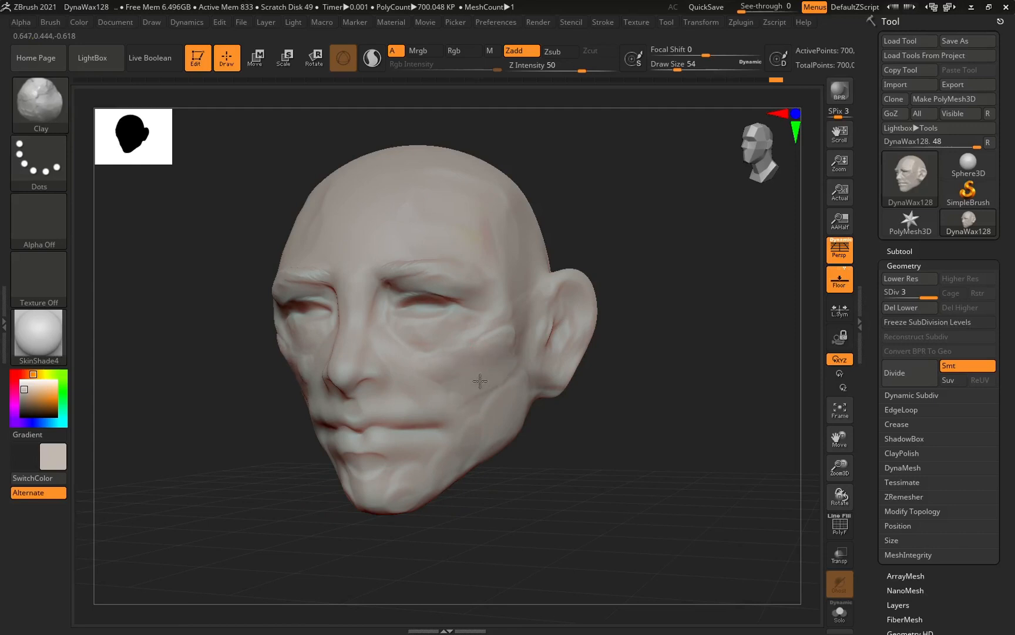
Step: Add volume to the cheekbone with the Clay brush at draw sizes 116 and 97 and smooth its edges
key(space)
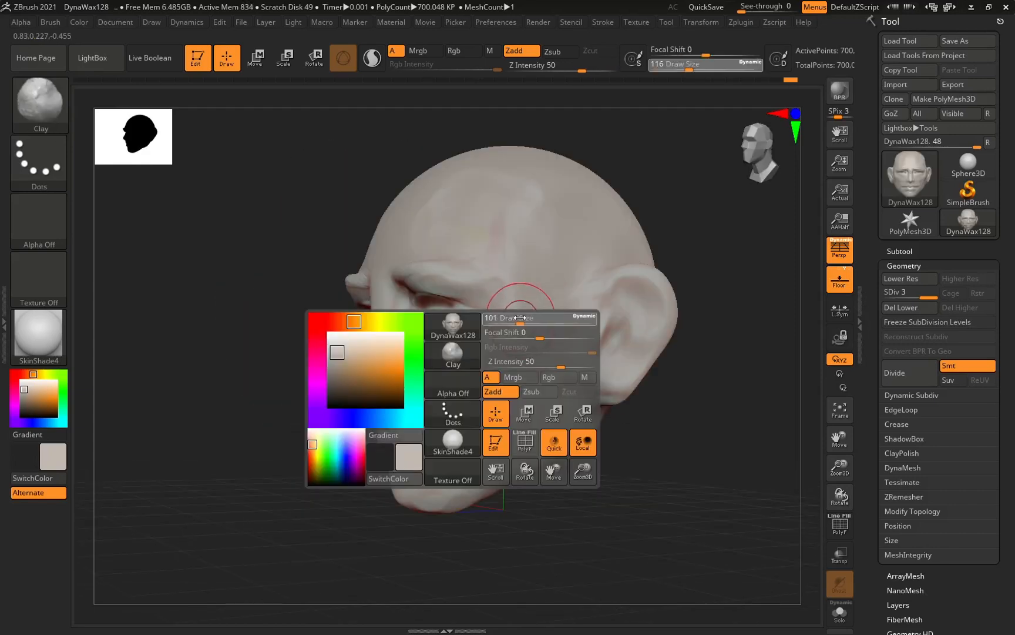
drag(519, 318, 528, 318)
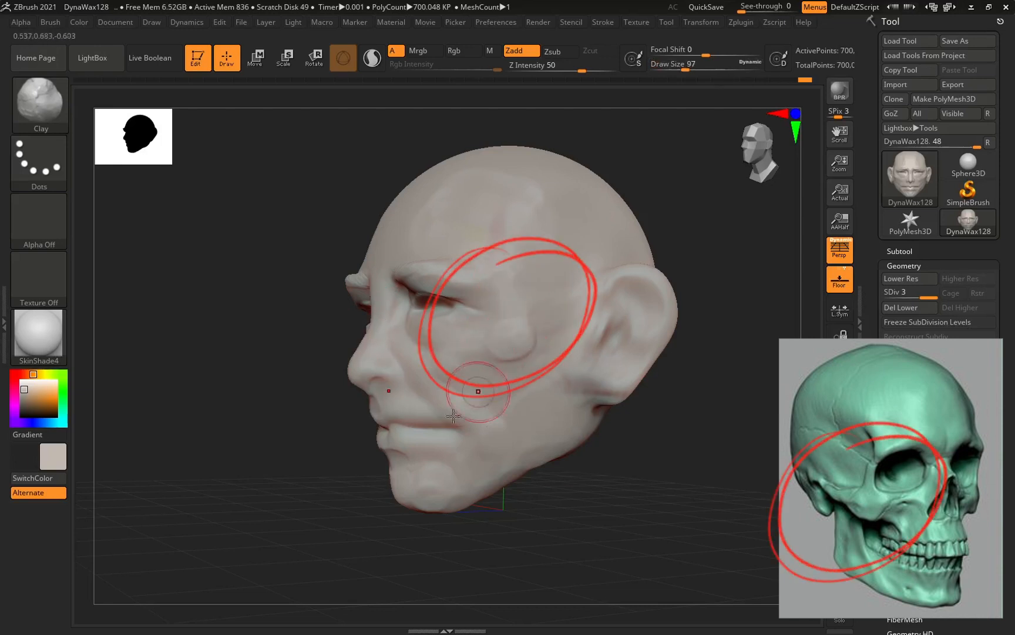
shift+drag(317, 501, 356, 498)
drag(606, 375, 579, 374)
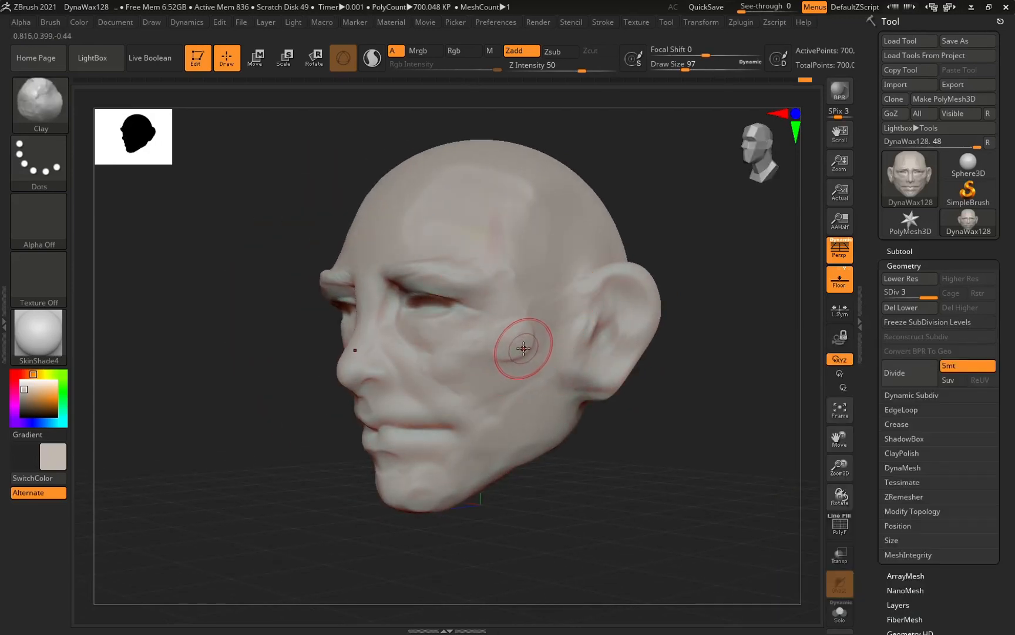
key(shift)
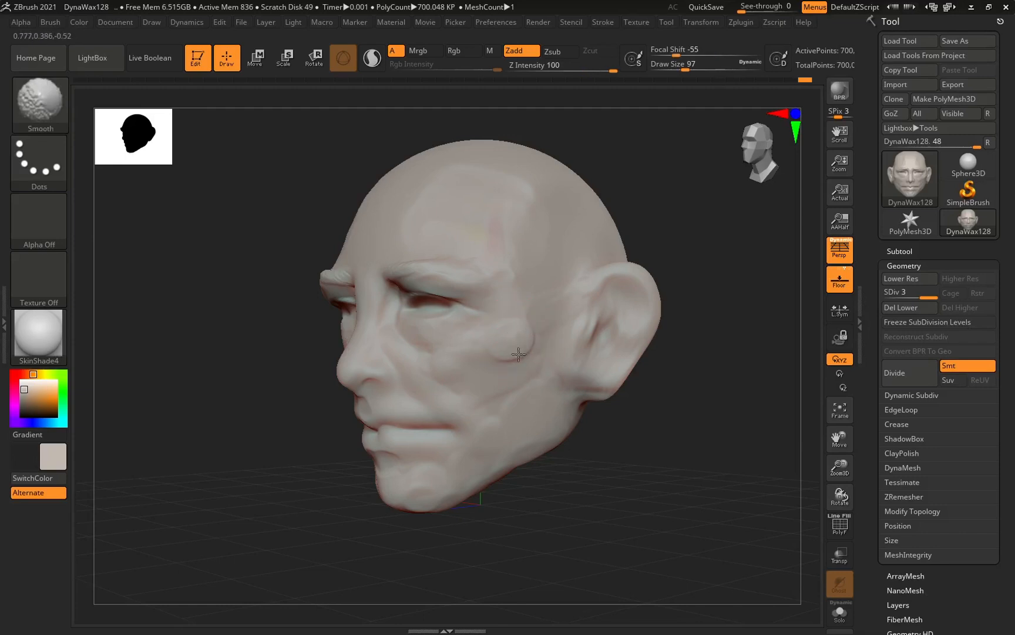
ctrl+right_drag(612, 434, 552, 379)
shift+right_drag(552, 379, 621, 408)
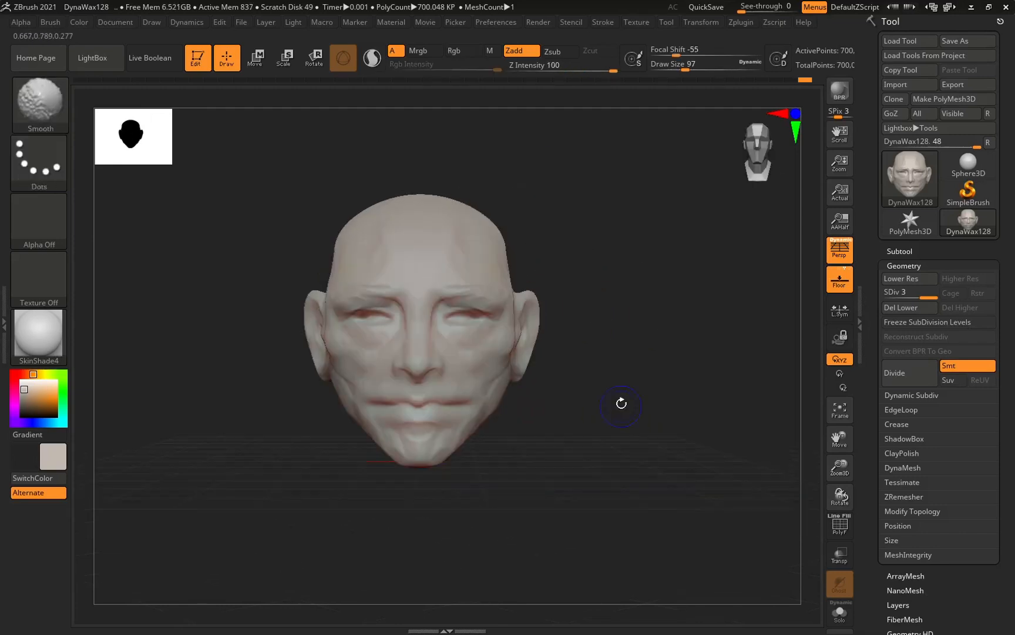
Step: Refine the cheeks and the inner brow beside the nose bridge with the Clay brush at draw size 62
mouse_move(534, 299)
ctrl+right_down()
mouse_move(604, 355)
mouse_move(446, 346)
ctrl+right_up()
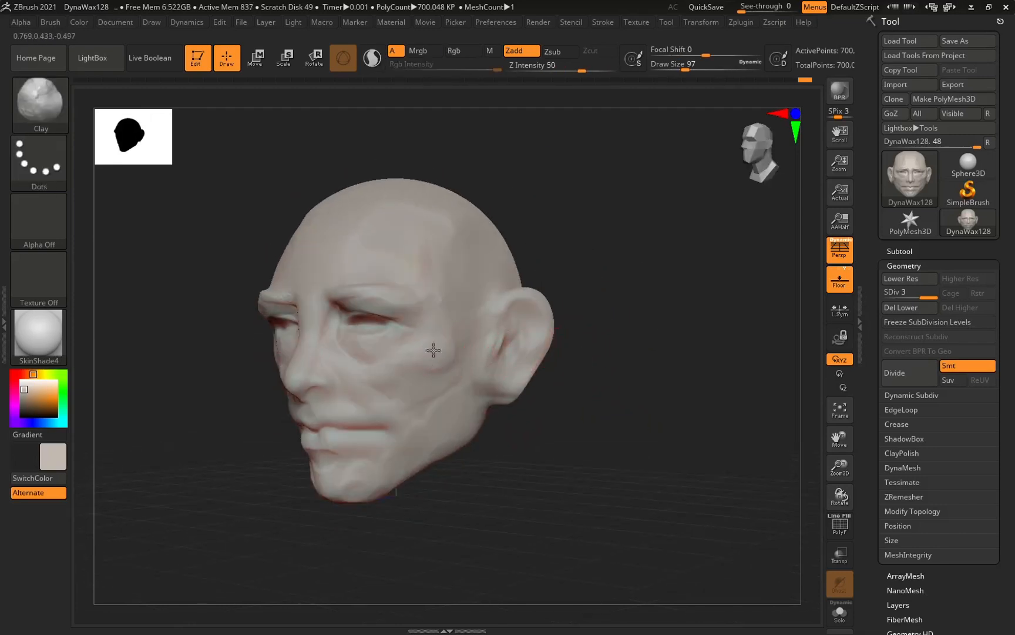
mouse_move(498, 449)
right_down()
mouse_move(640, 294)
mouse_move(632, 302)
right_up()
key(space)
drag(469, 335, 462, 333)
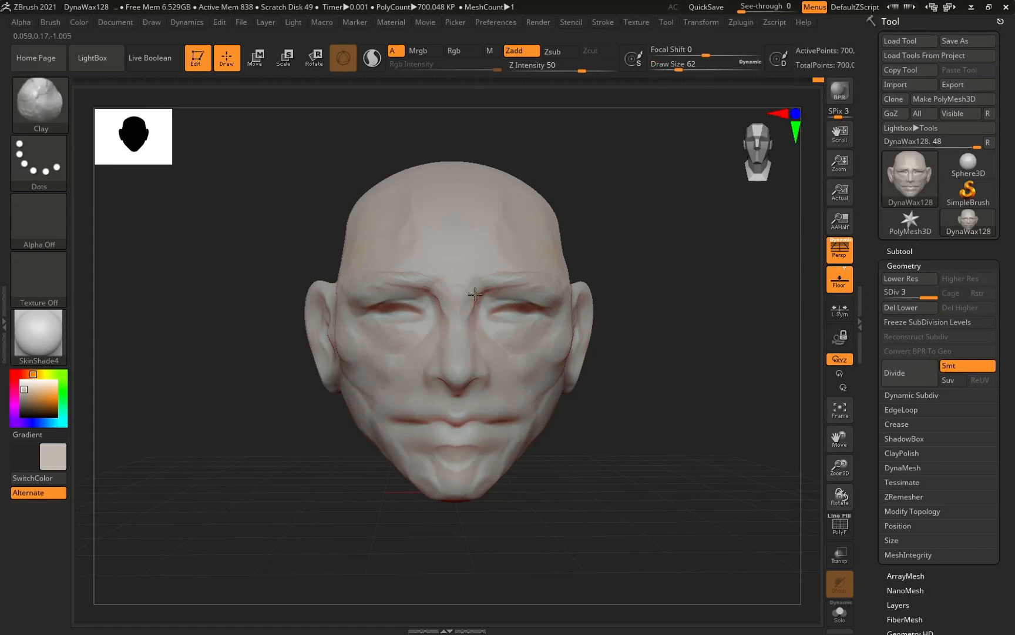
key(shift)
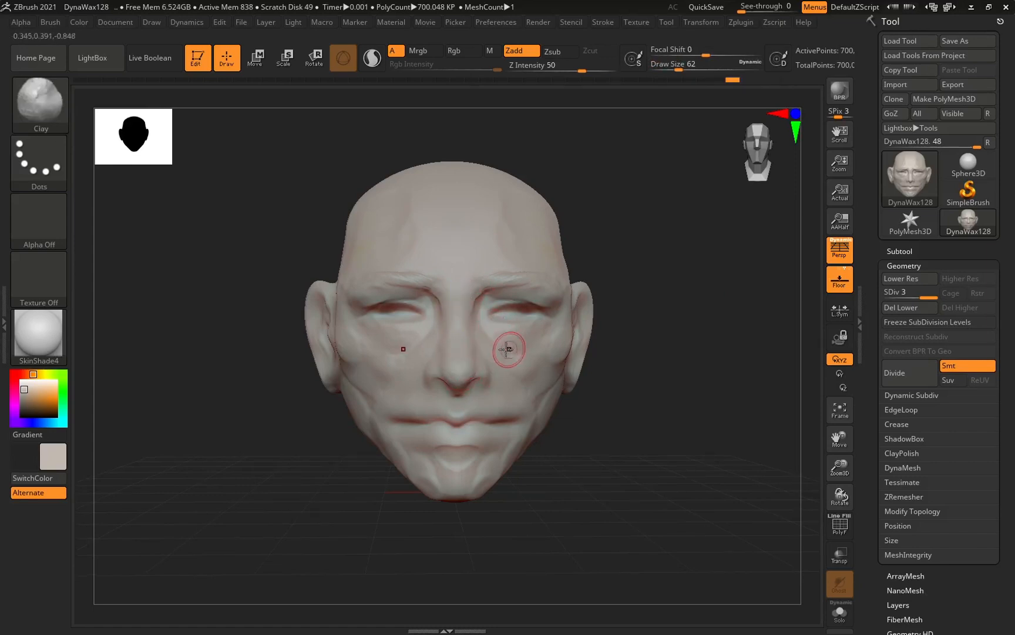
Step: Sculpt the eyelids and eyeballs inside the sockets with the Clay brush, starting at draw size 46
key(space)
drag(412, 315, 407, 315)
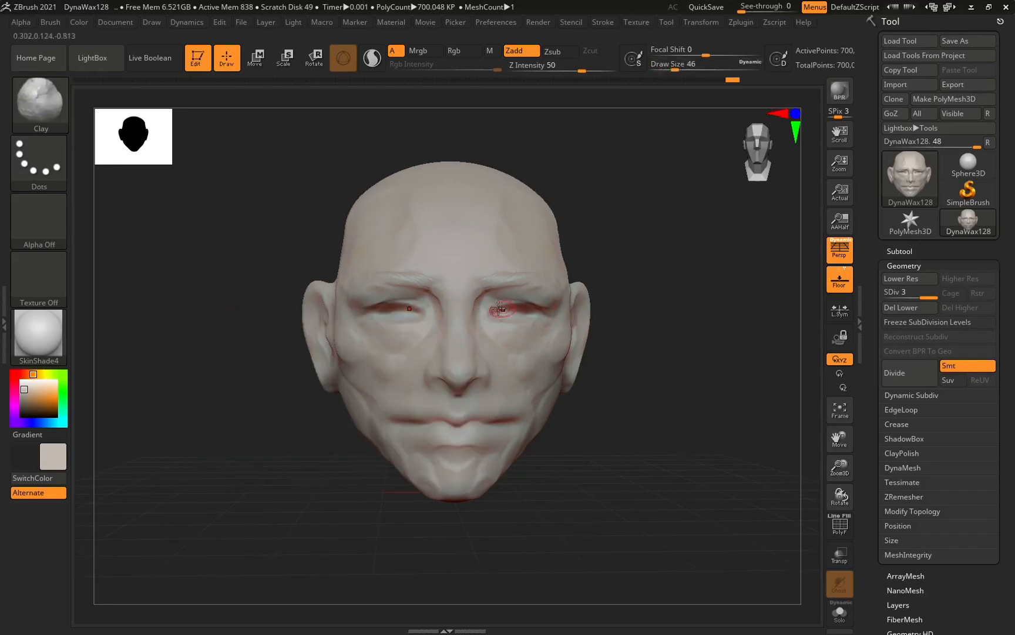
ctrl+right_drag(358, 311, 380, 331)
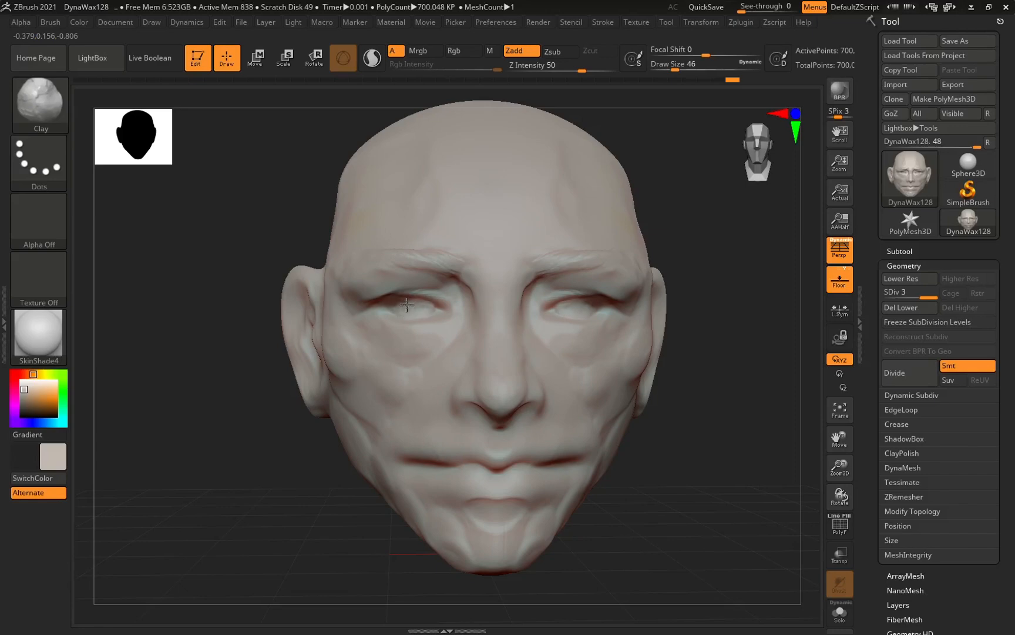
drag(418, 311, 413, 300)
right_drag(408, 344, 403, 330)
key(space)
mouse_move(403, 330)
mouse_down()
mouse_move(395, 331)
mouse_move(408, 308)
mouse_up()
ctrl+right_drag(607, 367, 533, 310)
key(space)
key(space)
drag(448, 247, 463, 247)
mouse_move(458, 346)
ctrl+right_down()
mouse_move(437, 442)
mouse_move(413, 349)
ctrl+right_up()
Step: Shape the lips and the area around the mouth with the Clay brush at draw size 44
key(space)
drag(434, 353, 424, 353)
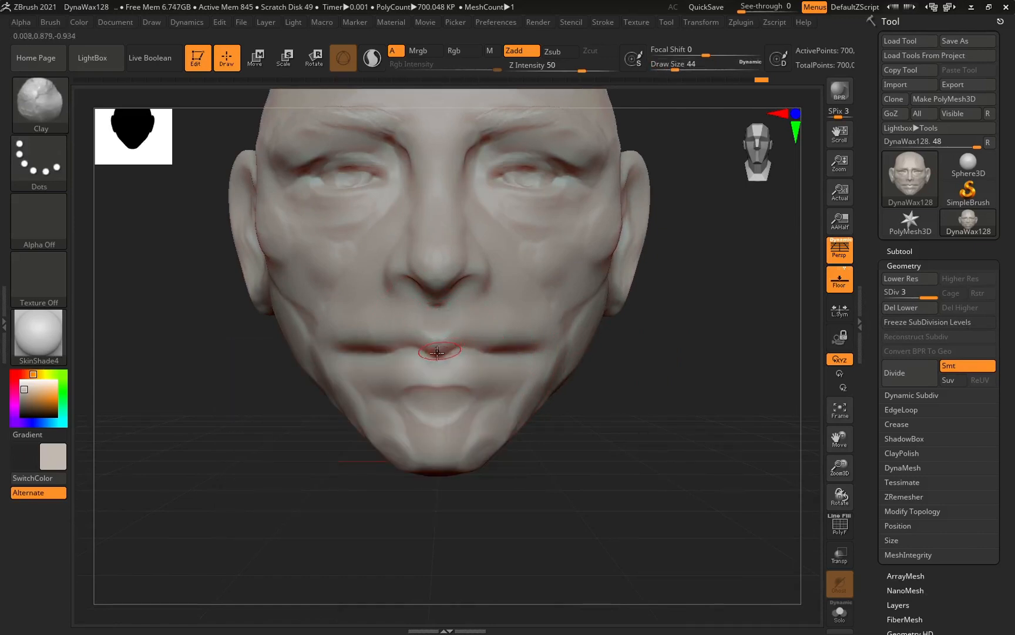
drag(469, 368, 461, 359)
mouse_move(607, 349)
ctrl+right_down()
mouse_move(621, 371)
mouse_move(483, 330)
ctrl+right_up()
mouse_move(479, 330)
mouse_down()
mouse_move(373, 337)
mouse_move(392, 338)
mouse_up()
shift+right_drag(488, 363, 495, 339)
drag(507, 328, 590, 329)
mouse_move(551, 344)
ctrl+right_down()
mouse_move(495, 309)
mouse_move(607, 348)
mouse_move(470, 353)
ctrl+right_up()
Step: Pull the lower back of the skull outward in side view with the Move Topological brush at draw size 365
alt+right_drag(693, 372, 602, 376)
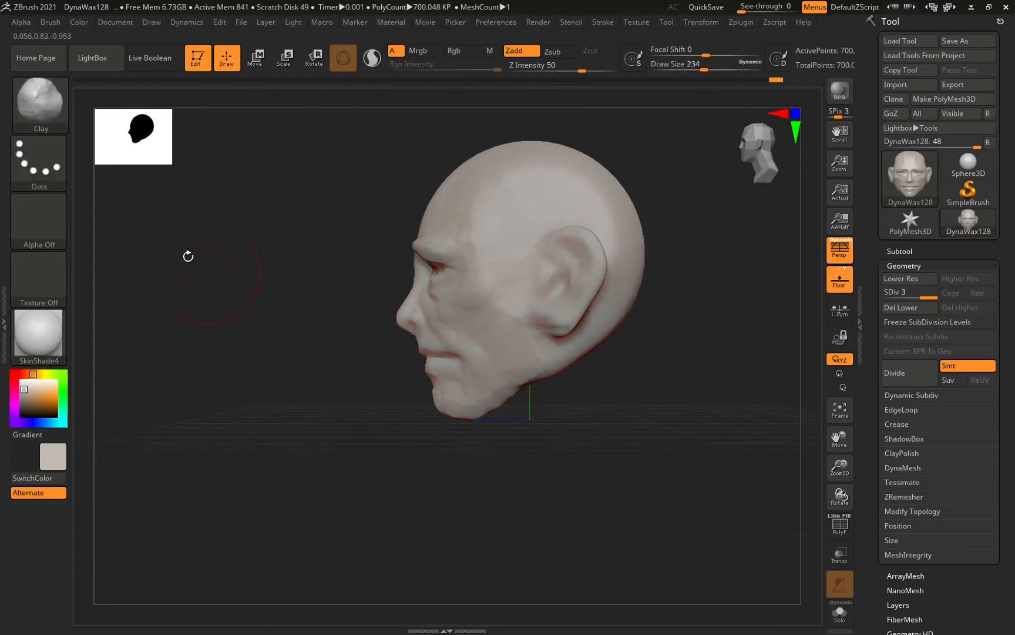
click(36, 101)
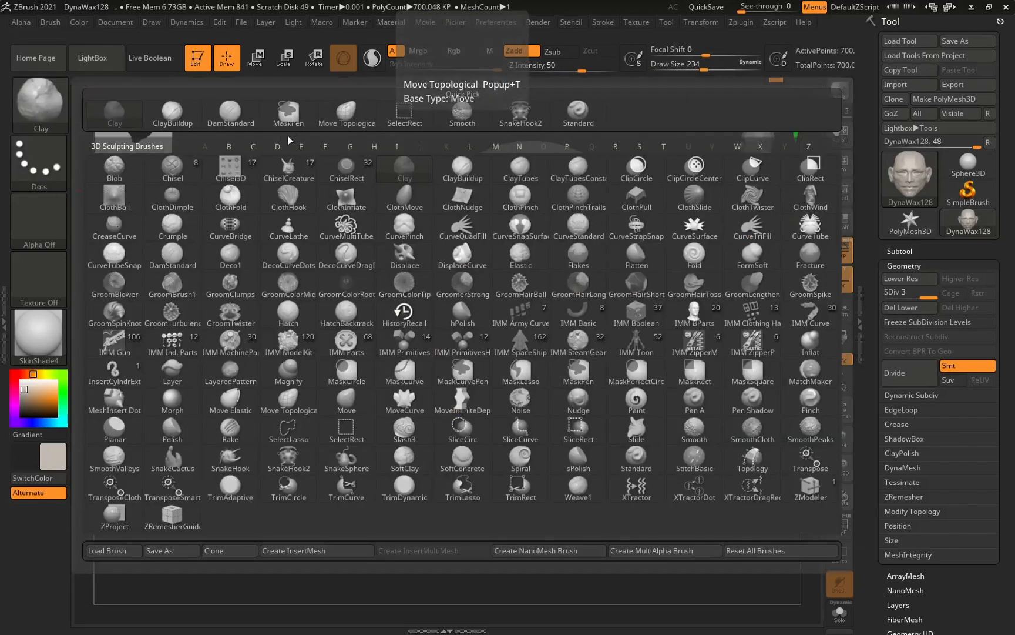
click(169, 114)
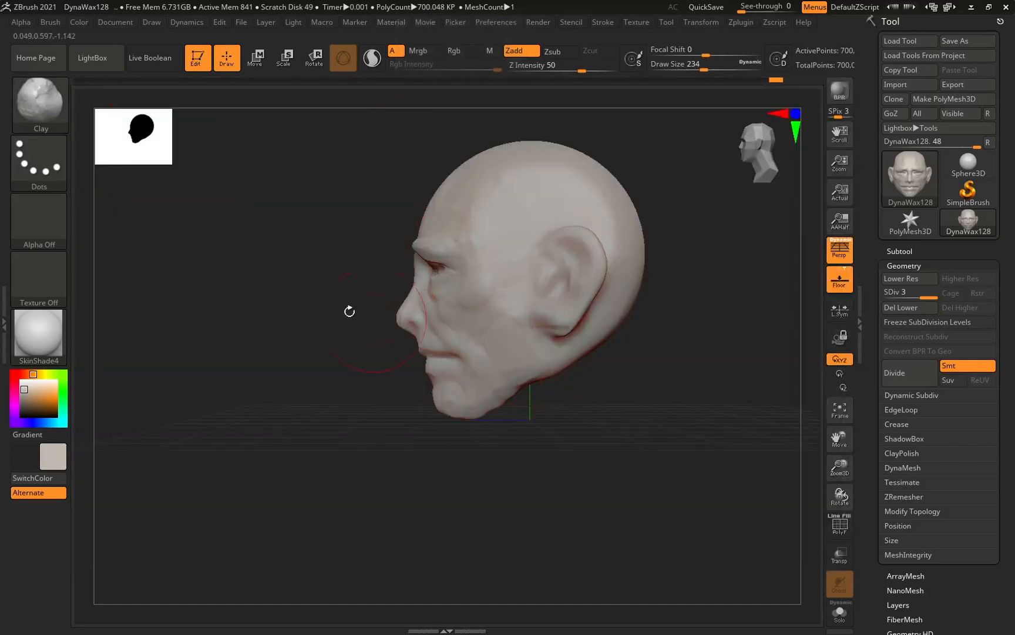
key(shift)
key(b)
key(m)
key(t)
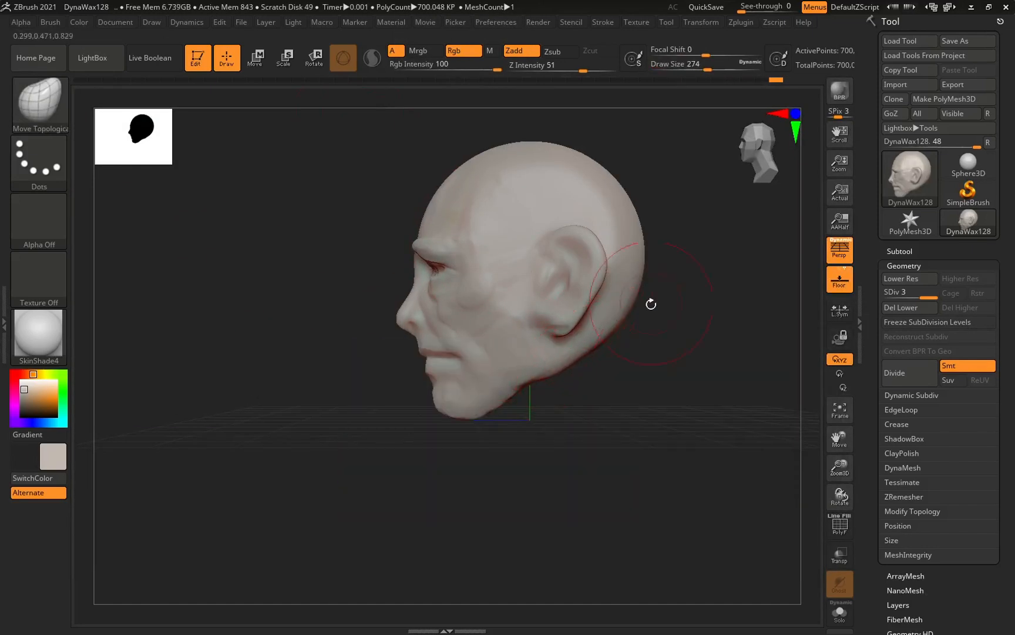
key(space)
drag(601, 339, 611, 338)
drag(624, 346, 635, 340)
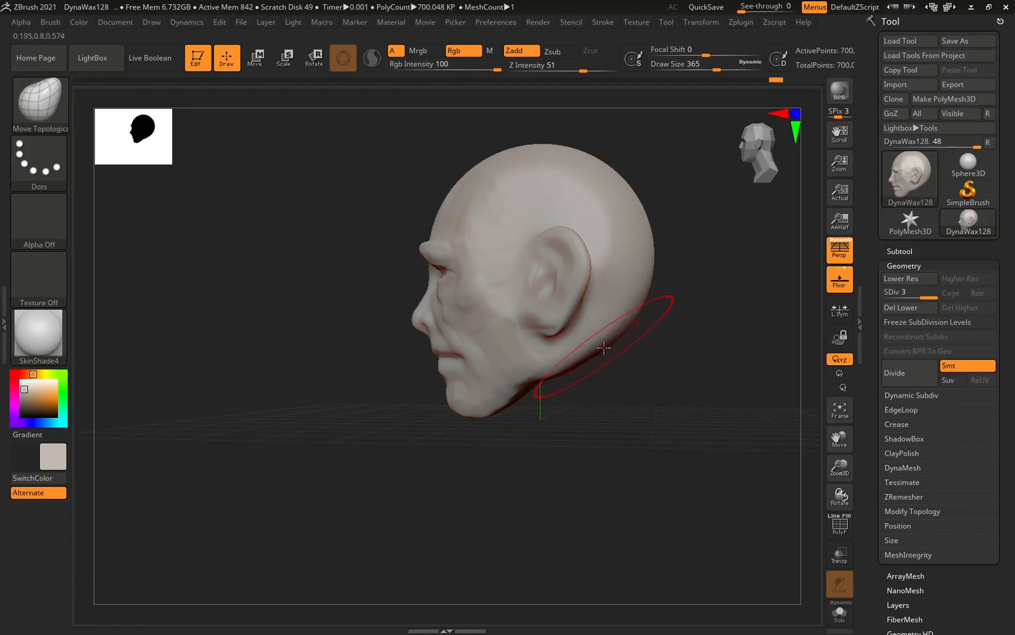
Step: Reshape the base of the skull behind the ear with the Move Topological brush at draw size 445
drag(610, 314, 608, 321)
key(space)
drag(605, 322, 611, 322)
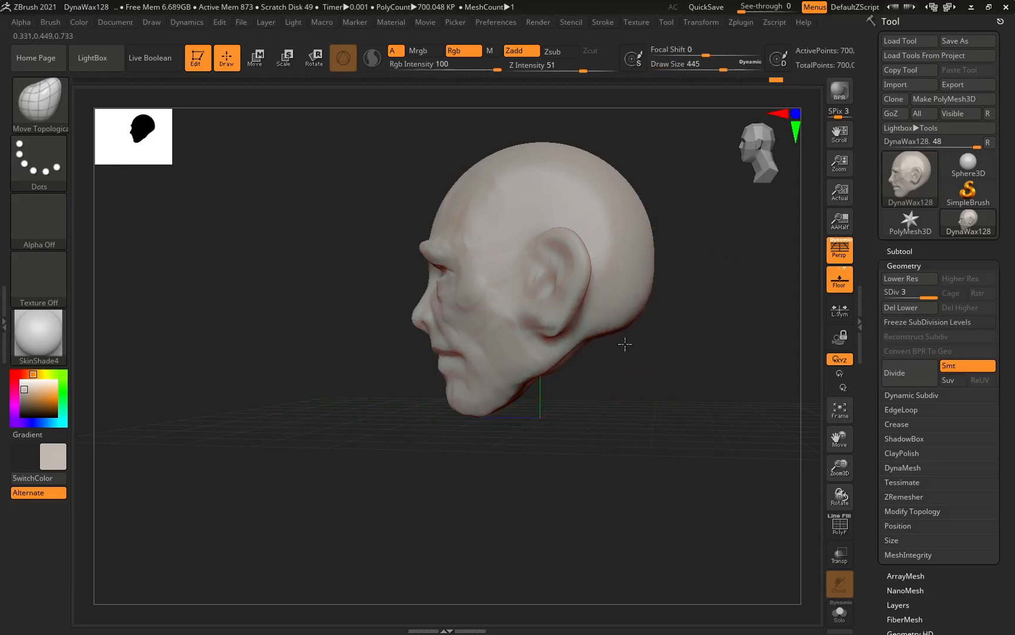
drag(622, 339, 609, 413)
Step: Form the nape and the angle of the jaw below the ear with Move Topological at draw sizes 251 and 239
key(space)
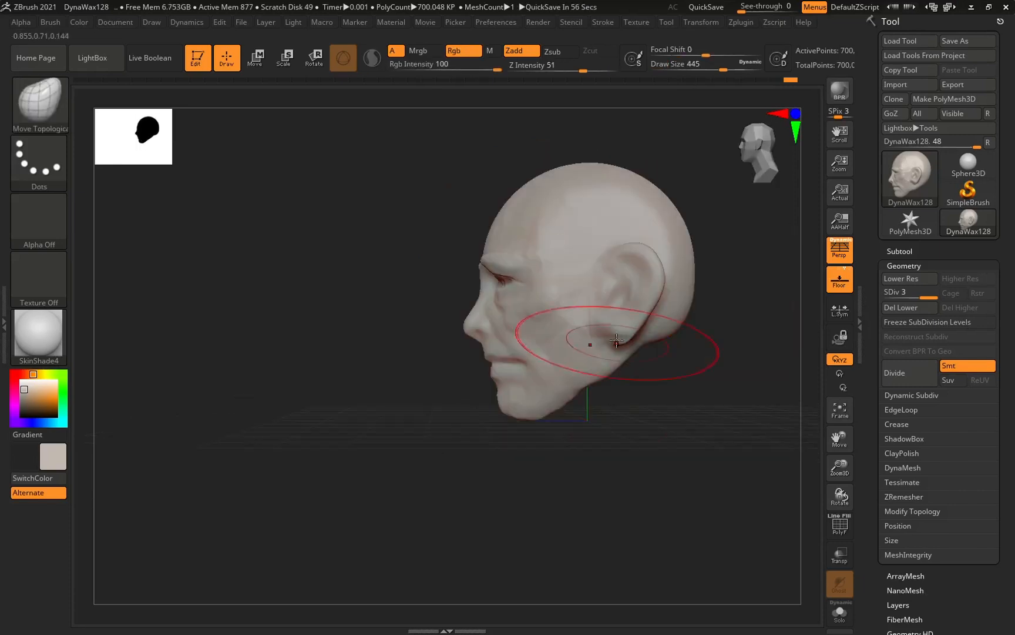
drag(617, 339, 599, 341)
ctrl+right_drag(615, 354, 617, 363)
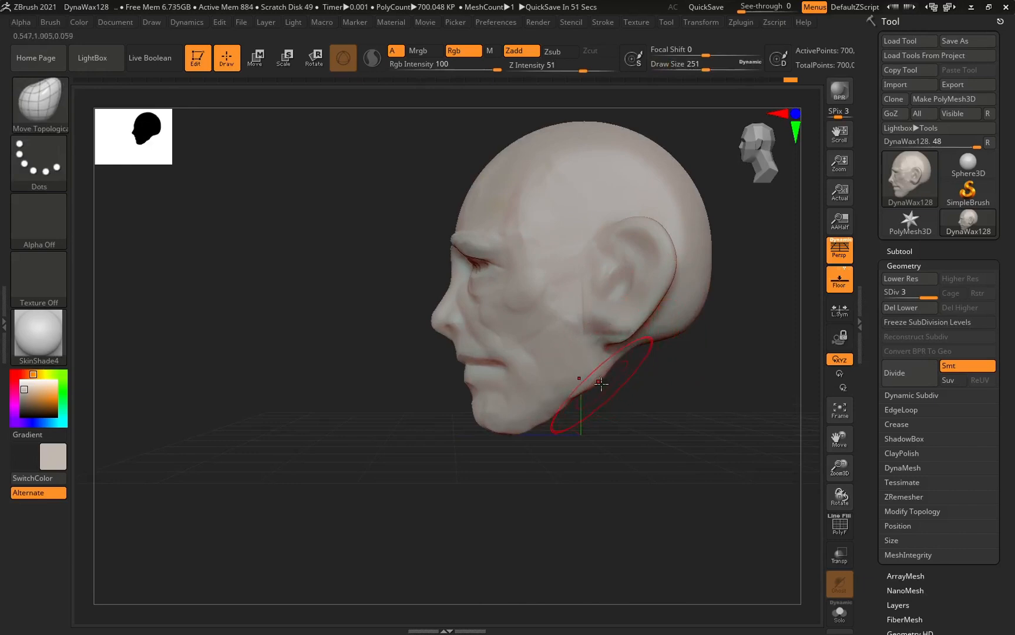
right_drag(597, 396, 580, 375)
key(space)
drag(578, 376, 586, 378)
right_drag(559, 416, 555, 418)
key(space)
drag(592, 370, 583, 370)
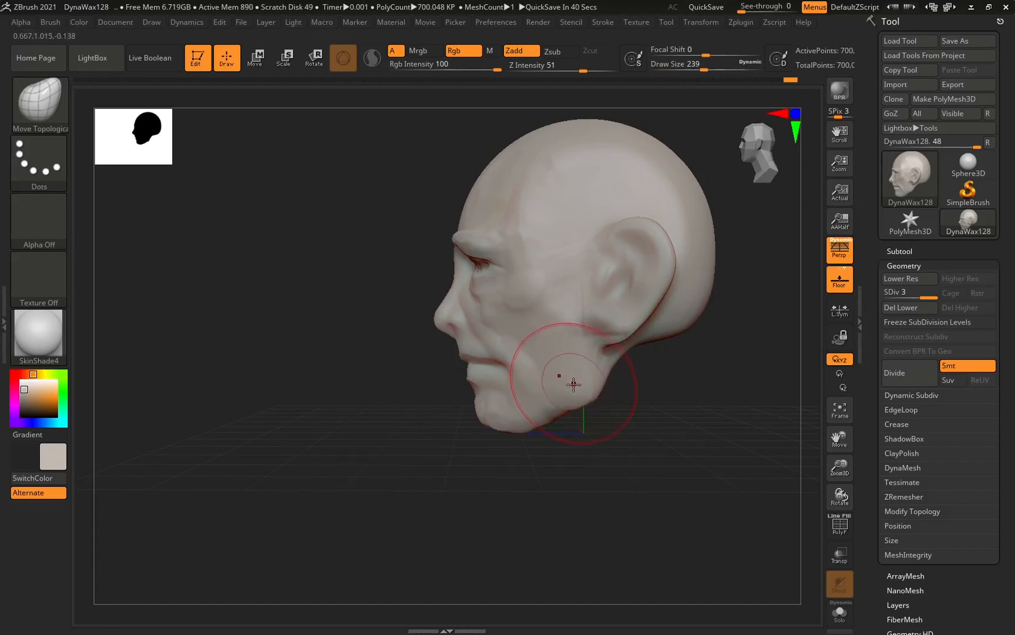
Step: Adjust the width of the jaw and lower cheeks in front view with Move Topological at draw size 344
shift+right_drag(574, 383, 627, 433)
key(space)
drag(443, 352, 453, 352)
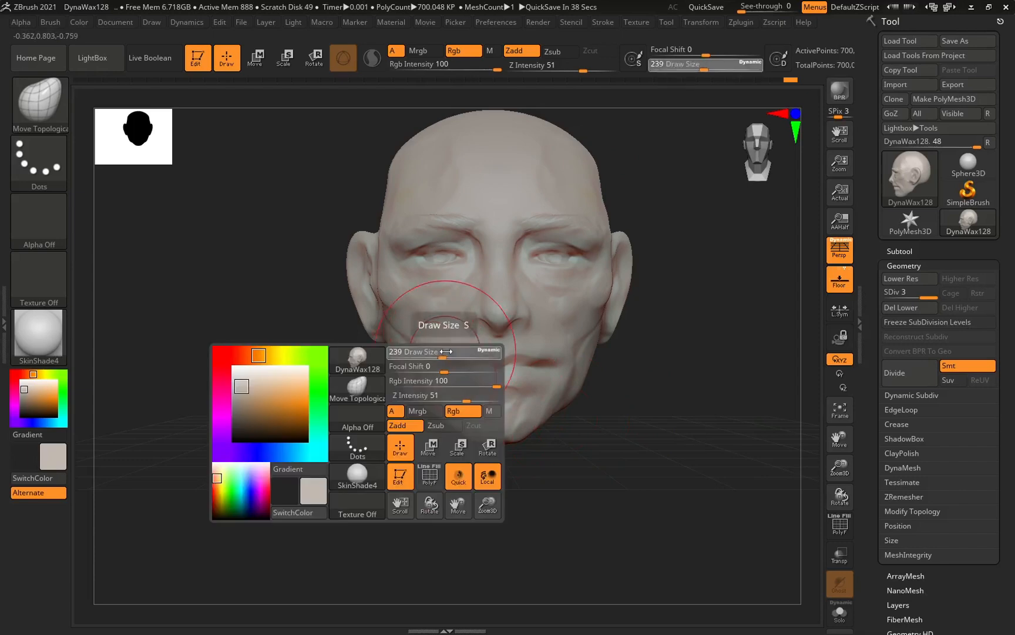
drag(406, 385, 397, 374)
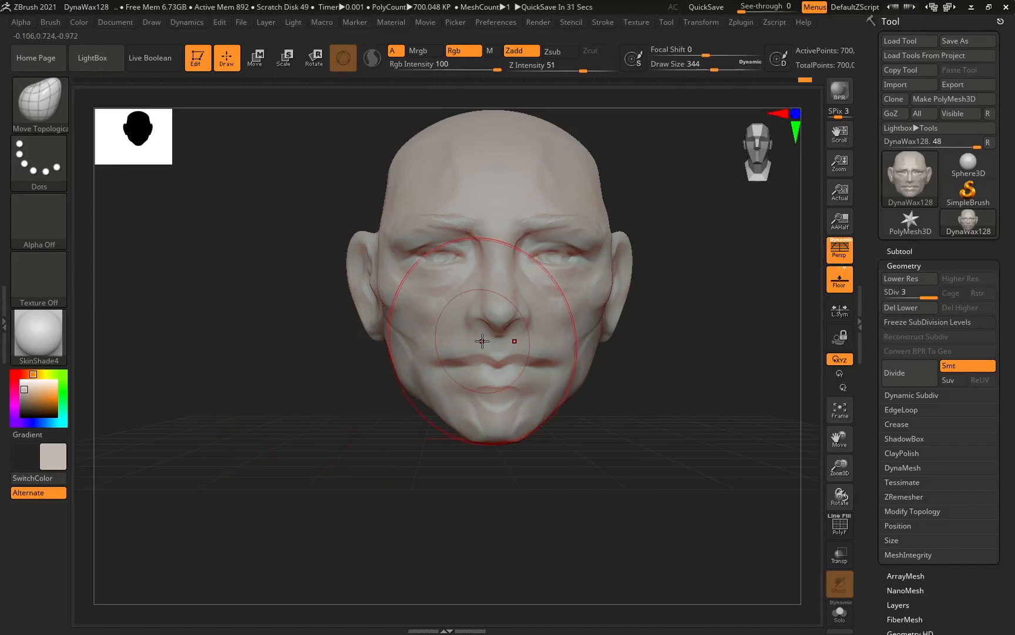
Step: Refine the jaw and nape below the ear in side view with Move Topological at draw size 239
mouse_move(679, 324)
mouse_down()
mouse_move(617, 362)
mouse_move(401, 336)
mouse_up()
key(space)
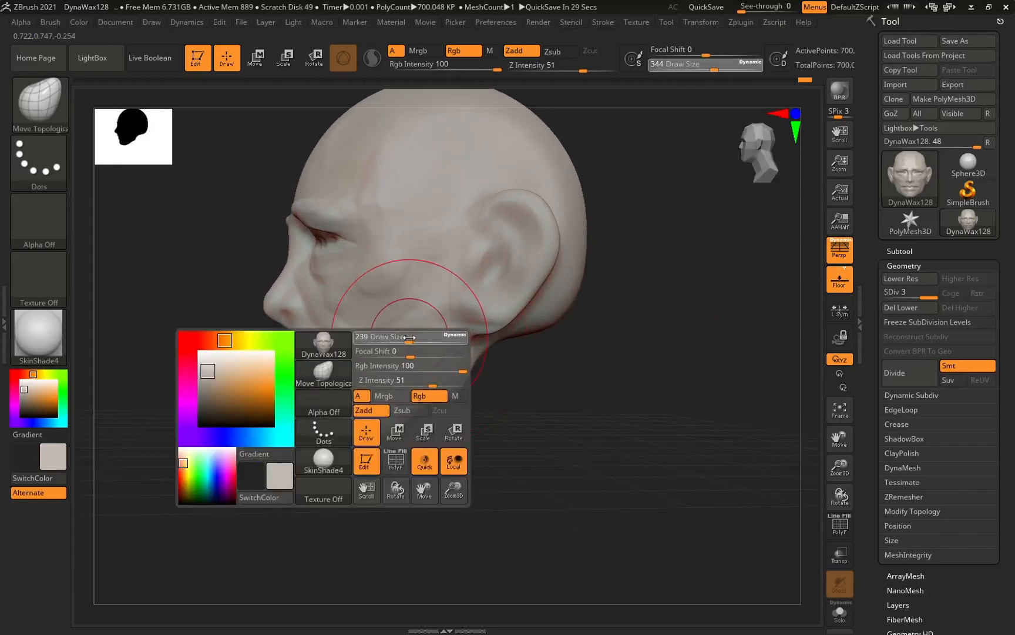
mouse_move(530, 418)
shift+mouse_down()
mouse_move(615, 417)
mouse_move(624, 371)
mouse_move(596, 362)
mouse_move(596, 347)
shift+mouse_up()
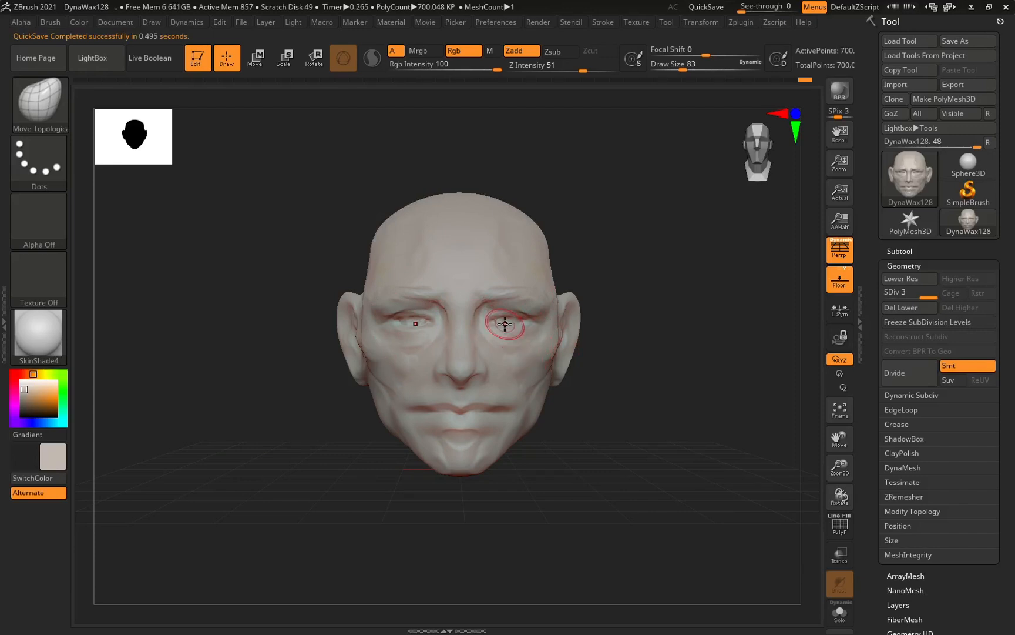
Step: Switch to the Standard brush for color-only painting, test a bluish-grey tint around the eyes, and undo the stroke
click(41, 422)
click(39, 102)
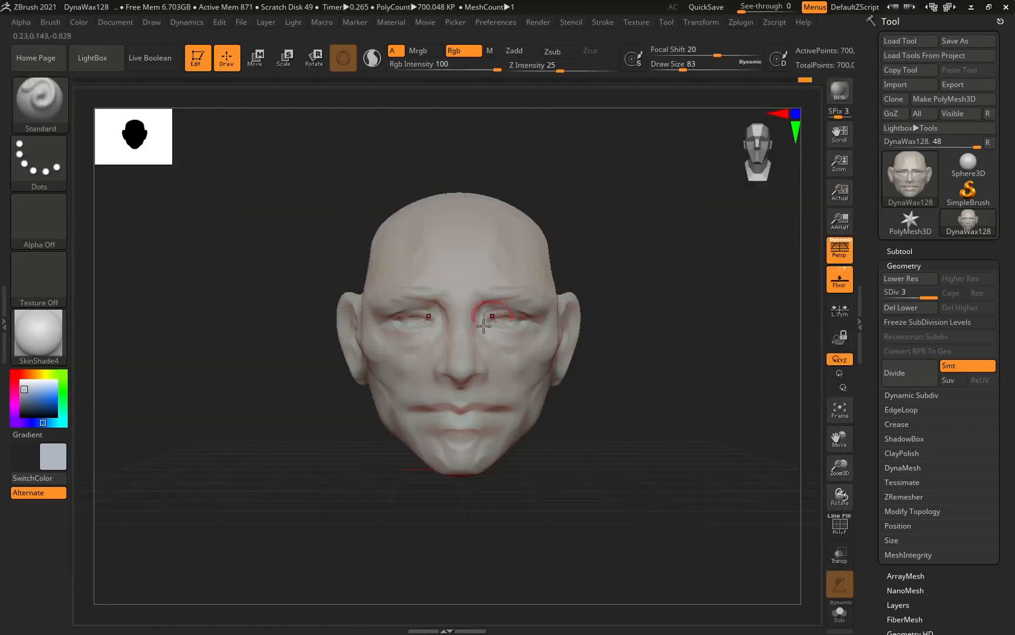
click(565, 121)
key(ctrl+z)
Step: Pick a muted pinkish red and tint the face subtly with the color-only Standard brush at RGB intensity 100
click(24, 374)
mouse_move(401, 353)
mouse_down()
mouse_move(423, 391)
mouse_move(513, 334)
mouse_move(474, 309)
mouse_up()
key(ctrl+z)
click(41, 392)
key(ctrl+z)
right_click(503, 334)
right_click(482, 309)
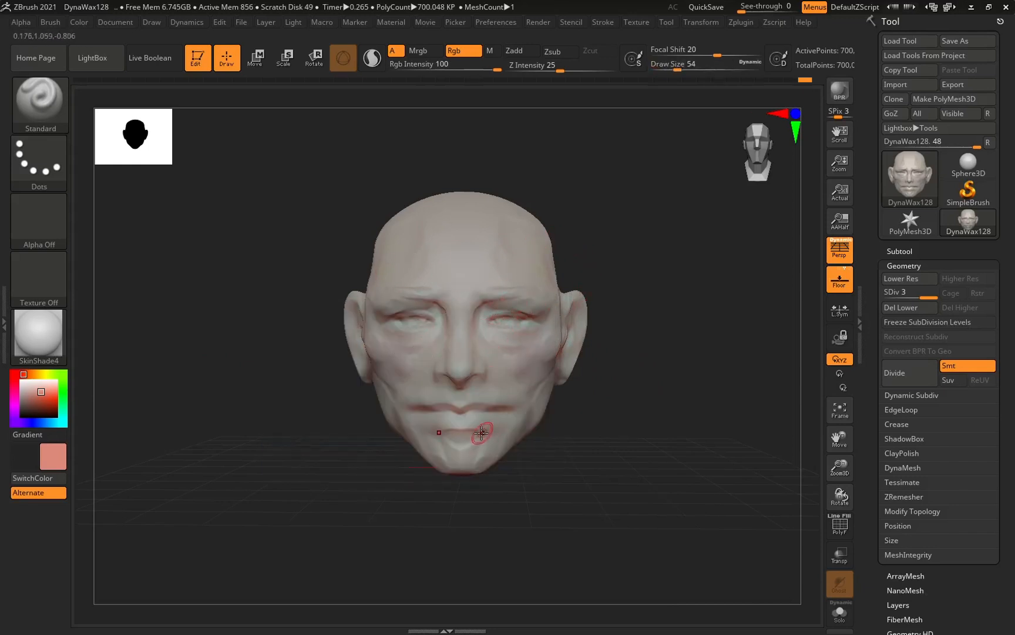
drag(677, 332, 613, 308)
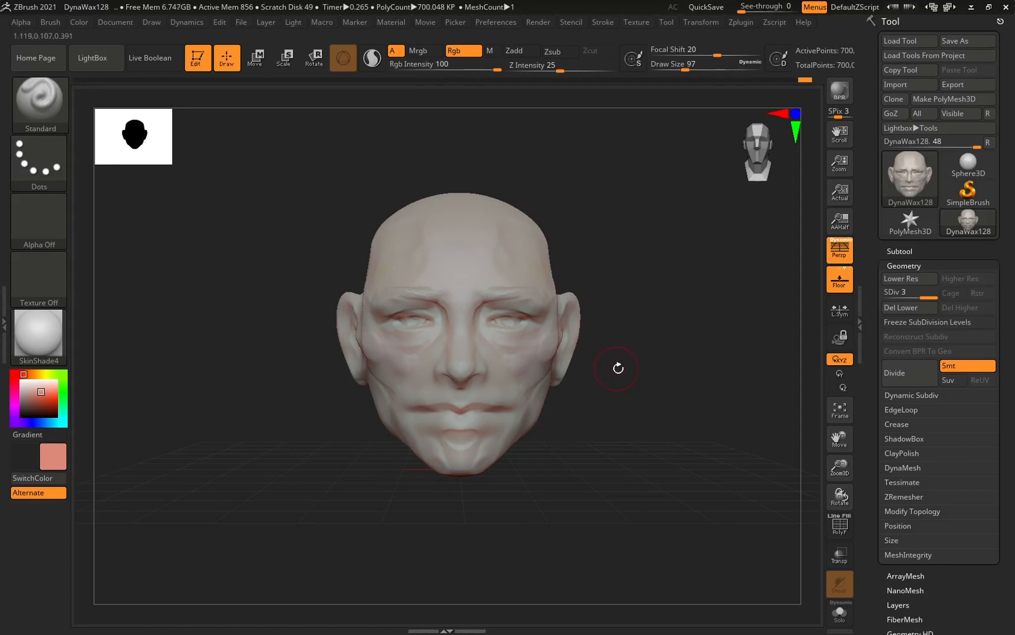
Step: Examine the tinted face from both sides and set the brush draw size to 207
drag(617, 365, 584, 370)
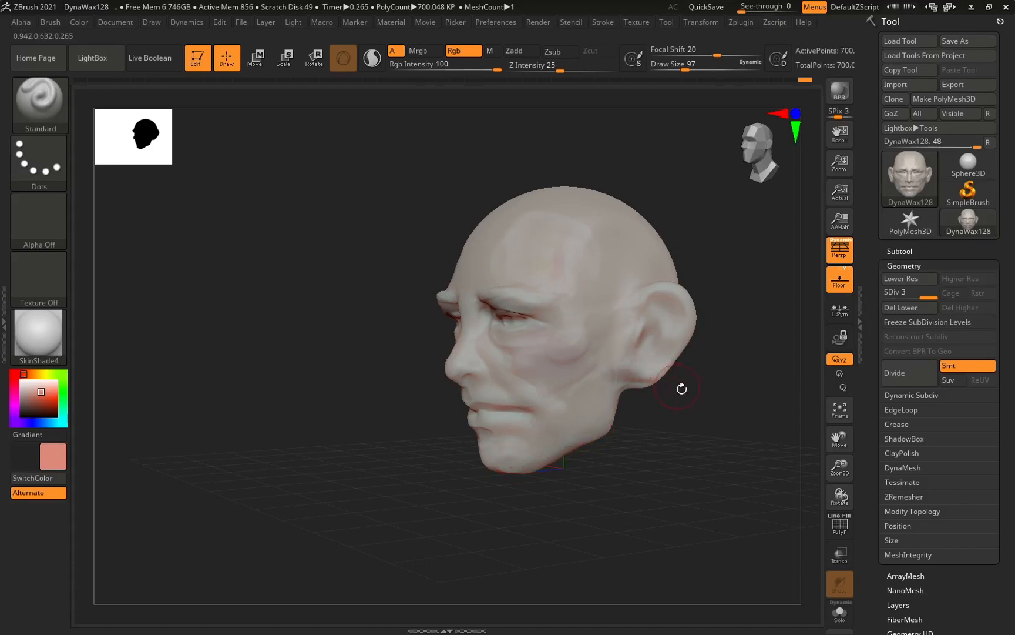
alt+drag(672, 383, 614, 366)
key(space)
drag(541, 307, 560, 306)
drag(611, 415, 675, 399)
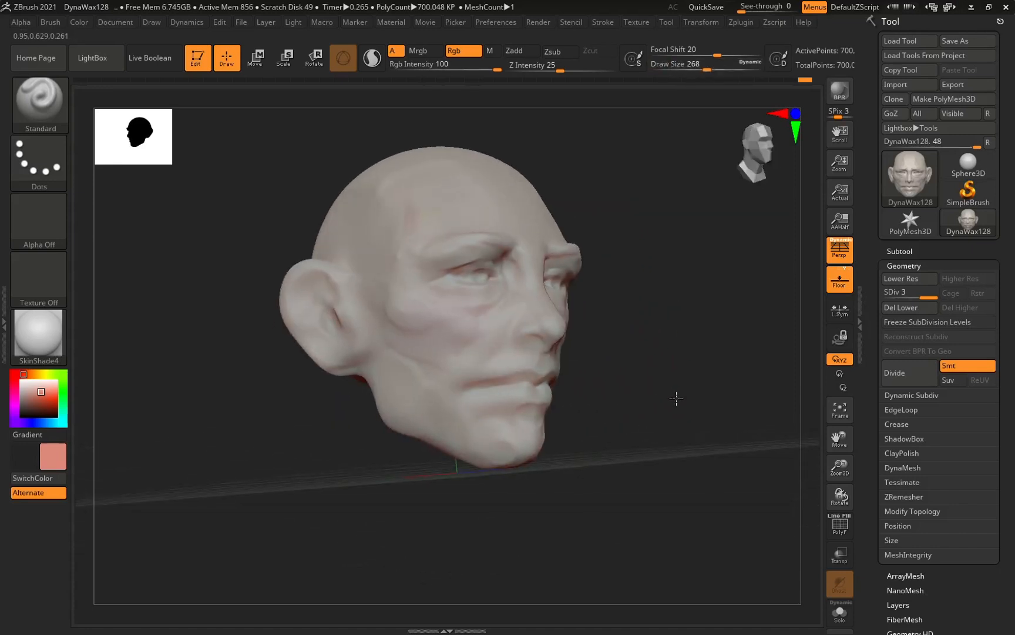
key(space)
drag(595, 292, 595, 290)
key(space)
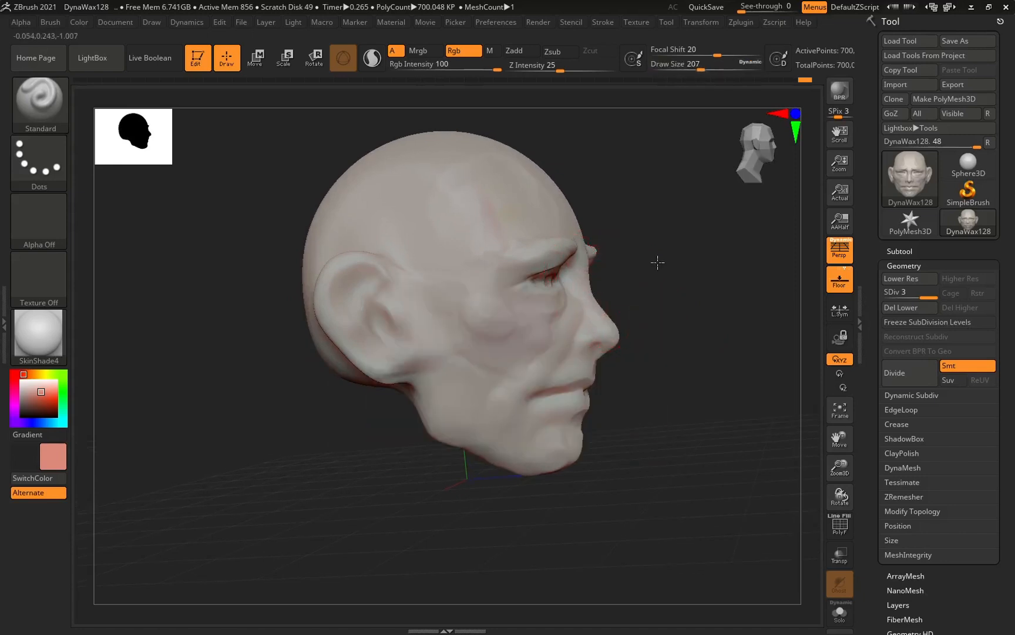
Step: Try pulling the nose far forward in profile with Move Topological at draw sizes 207 and 245
click(57, 122)
click(356, 114)
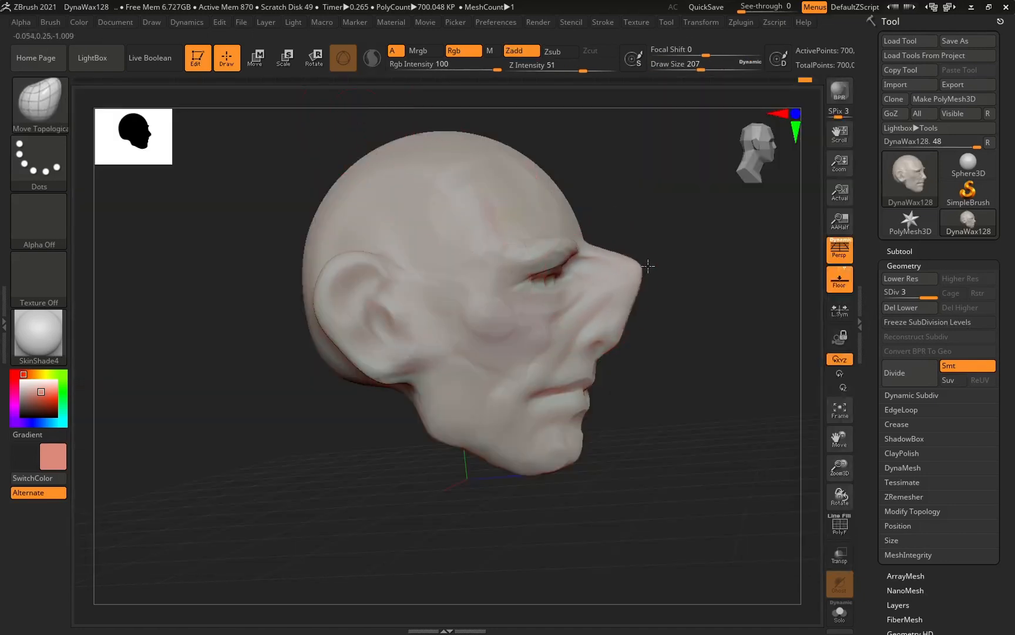
mouse_move(602, 294)
mouse_down()
mouse_move(682, 324)
mouse_move(603, 268)
mouse_move(639, 260)
mouse_move(658, 262)
mouse_move(657, 292)
mouse_move(544, 340)
mouse_up()
key(ctrl+z)
key(space)
key(space)
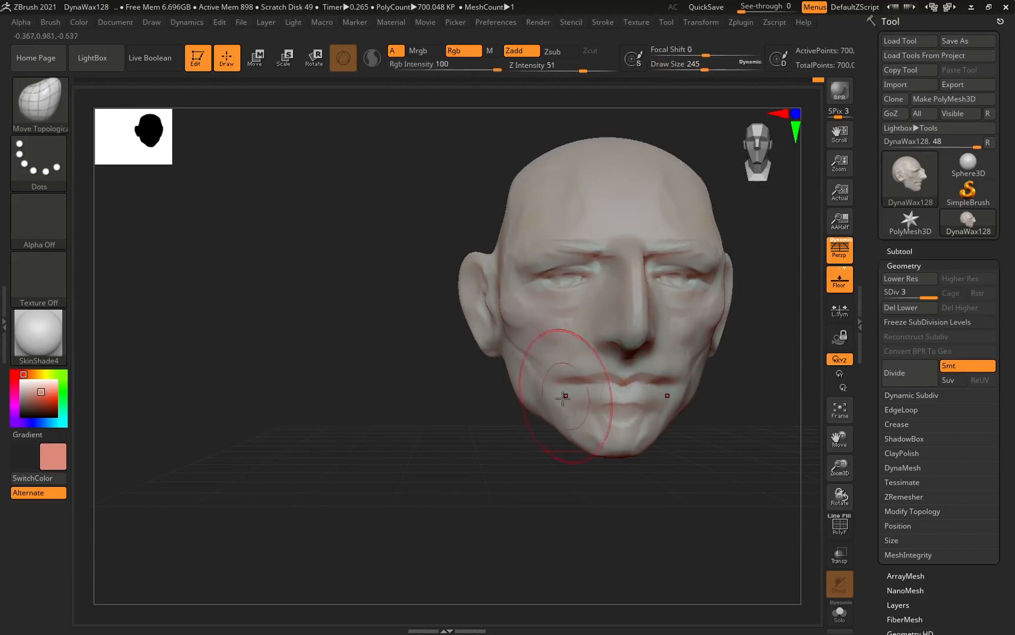
Step: Try exaggerating the nose and surrounding face further with Move Topological at draw size 386, and undo the exaggerated changes
drag(469, 435, 636, 401)
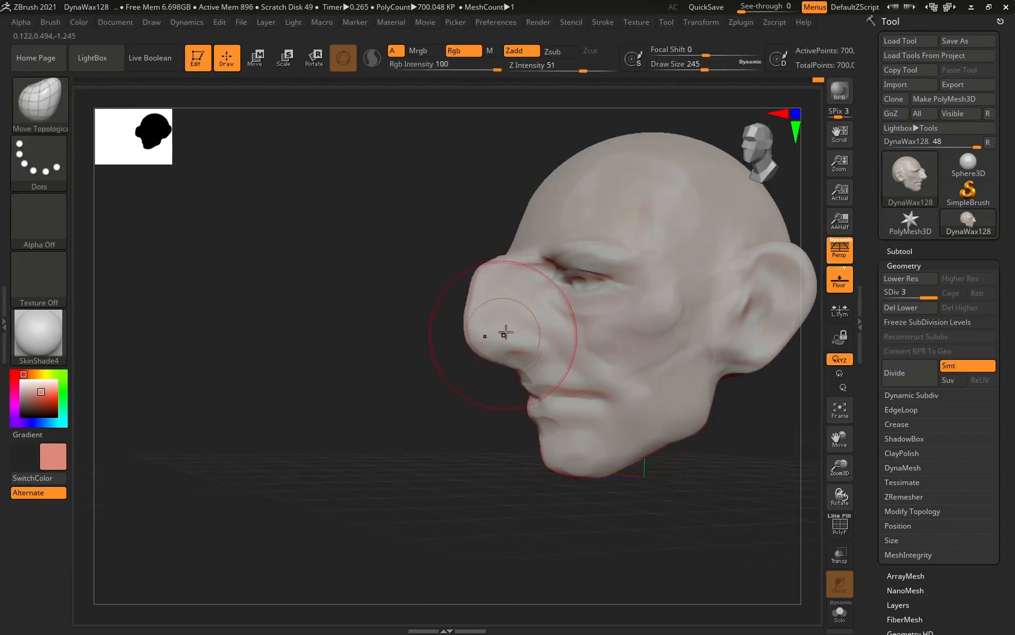
ctrl+right_drag(689, 449, 669, 392)
key(space)
mouse_move(600, 357)
mouse_down()
mouse_move(613, 356)
mouse_move(599, 384)
mouse_move(625, 433)
mouse_move(674, 414)
mouse_up()
mouse_move(568, 381)
mouse_down()
mouse_move(590, 459)
mouse_move(576, 439)
mouse_up()
drag(648, 419, 669, 415)
key(ctrl+z)
key(ctrl+z)
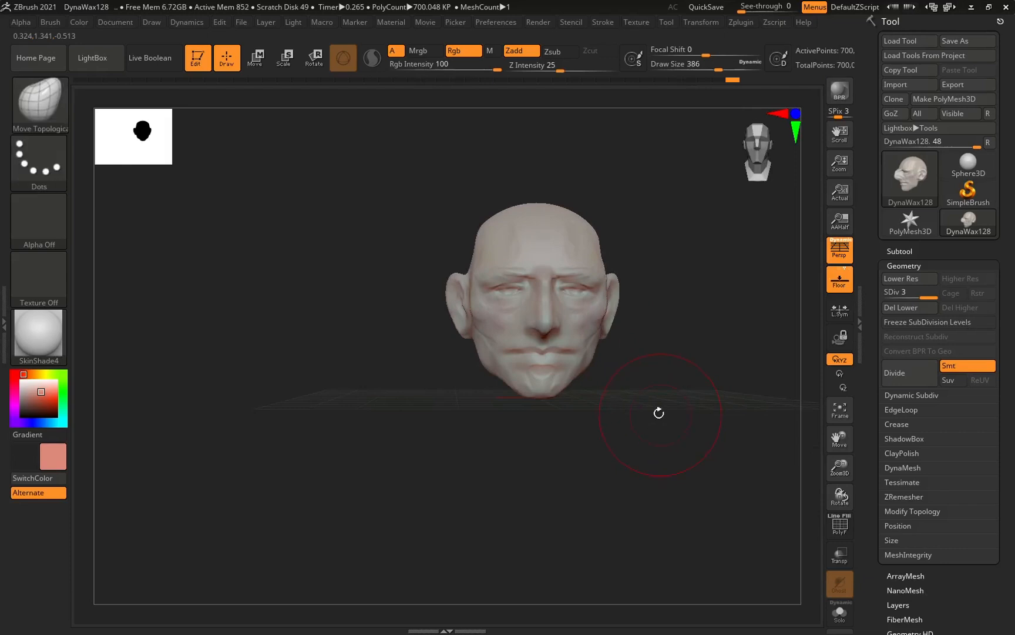
drag(634, 290, 628, 356)
key(ctrl+z)
key(ctrl+z)
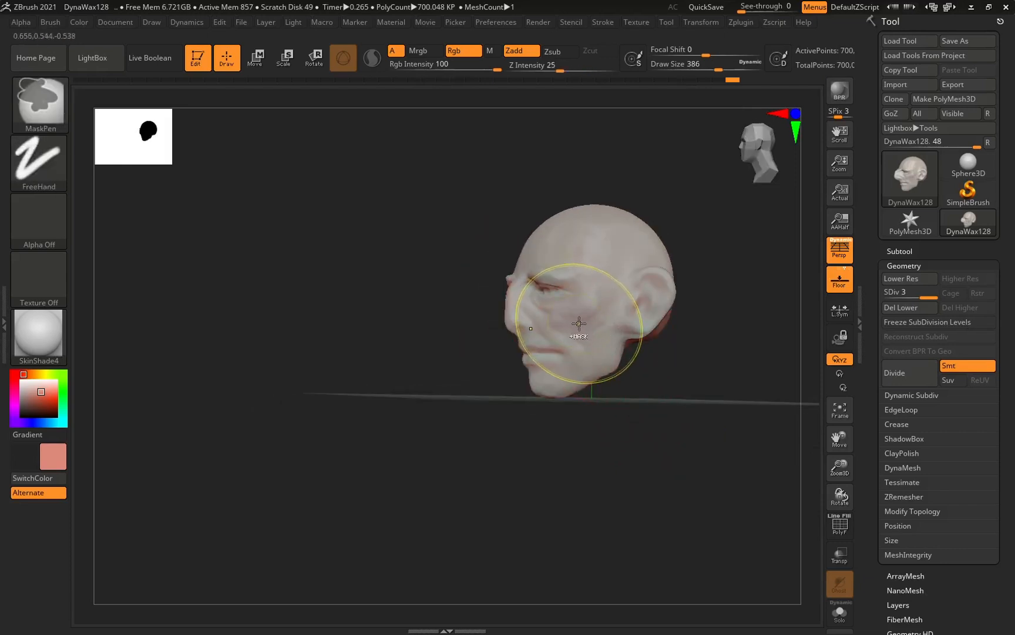
Step: Set the Move Topological draw size to 268 and bring the head into front view
key(space)
drag(573, 311, 561, 311)
mouse_move(451, 306)
ctrl+right_down()
mouse_move(462, 421)
mouse_move(517, 411)
ctrl+right_up()
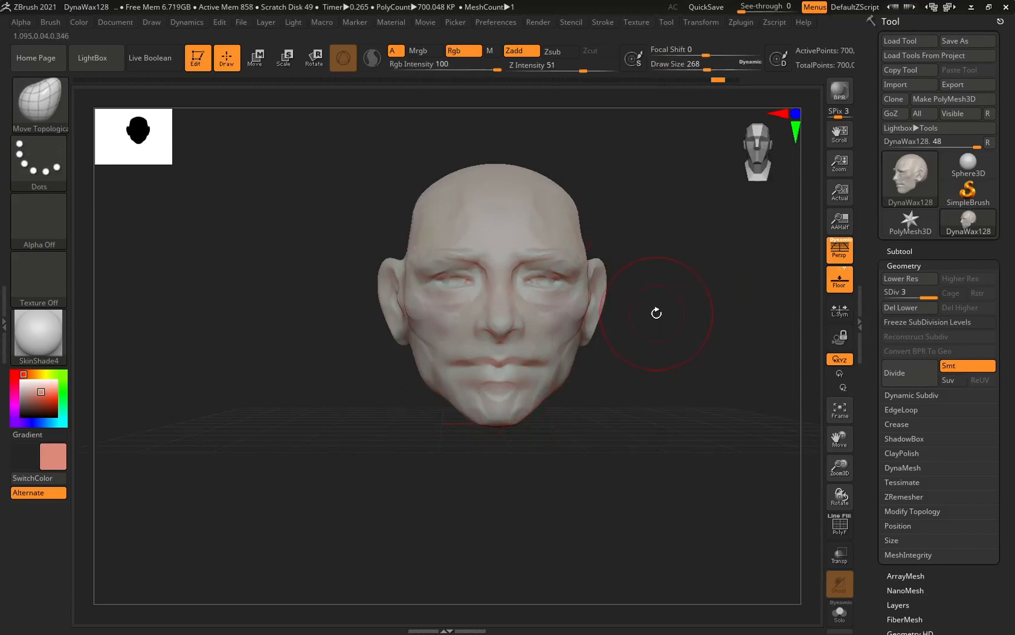